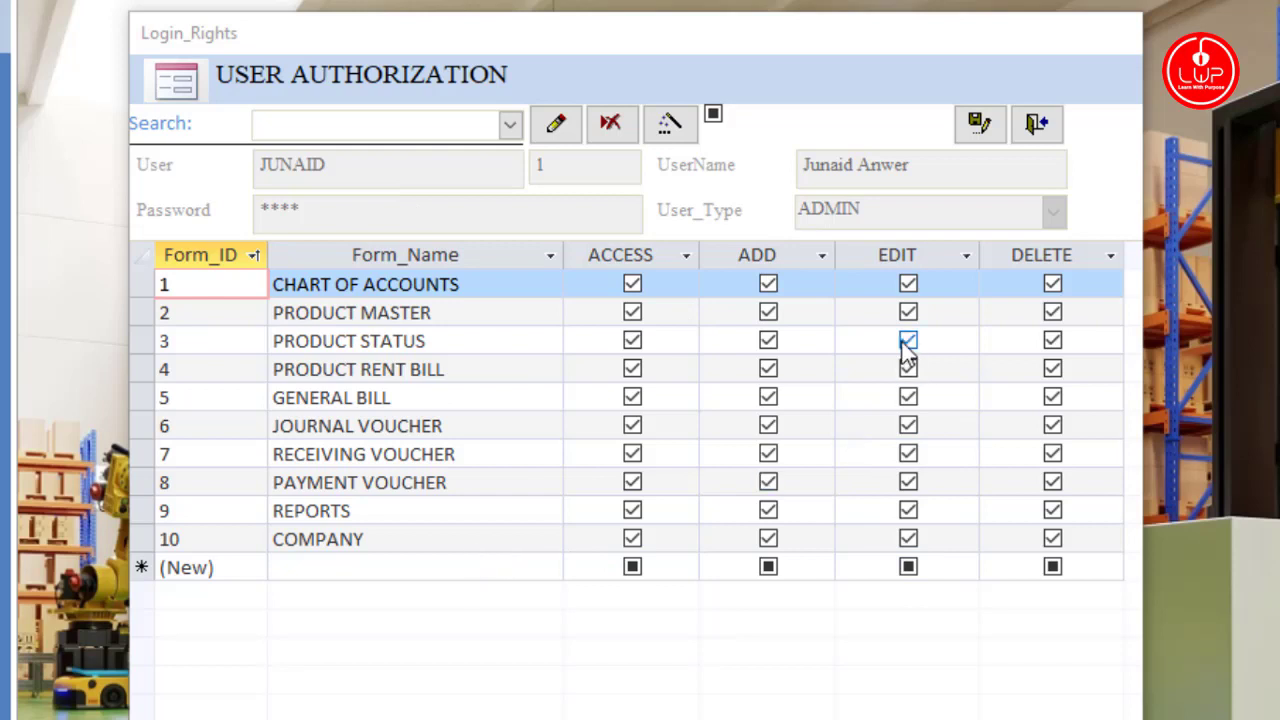
Step: Step through users 2 and 3 in the Search list, then load user 4's rights
{"action": "left_click", "coordinate": [510, 125]}
{"action": "left_click", "coordinate": [463, 180]}
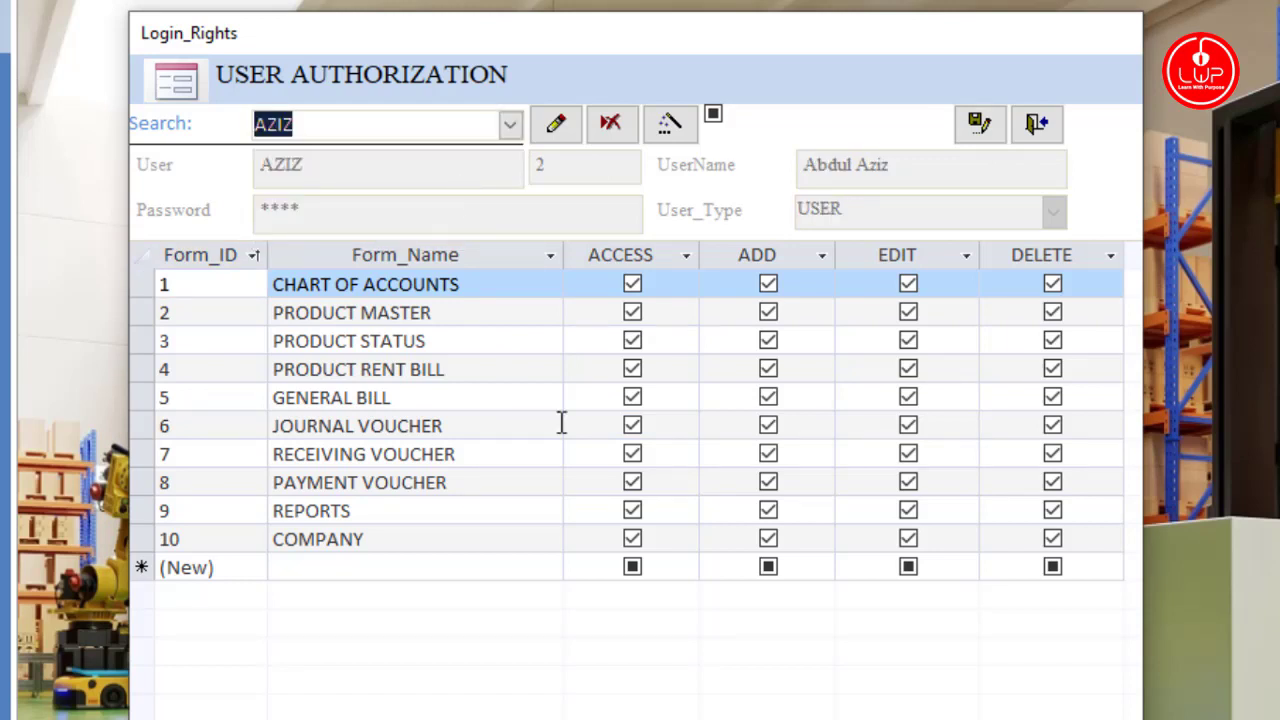
{"action": "left_click", "coordinate": [510, 125]}
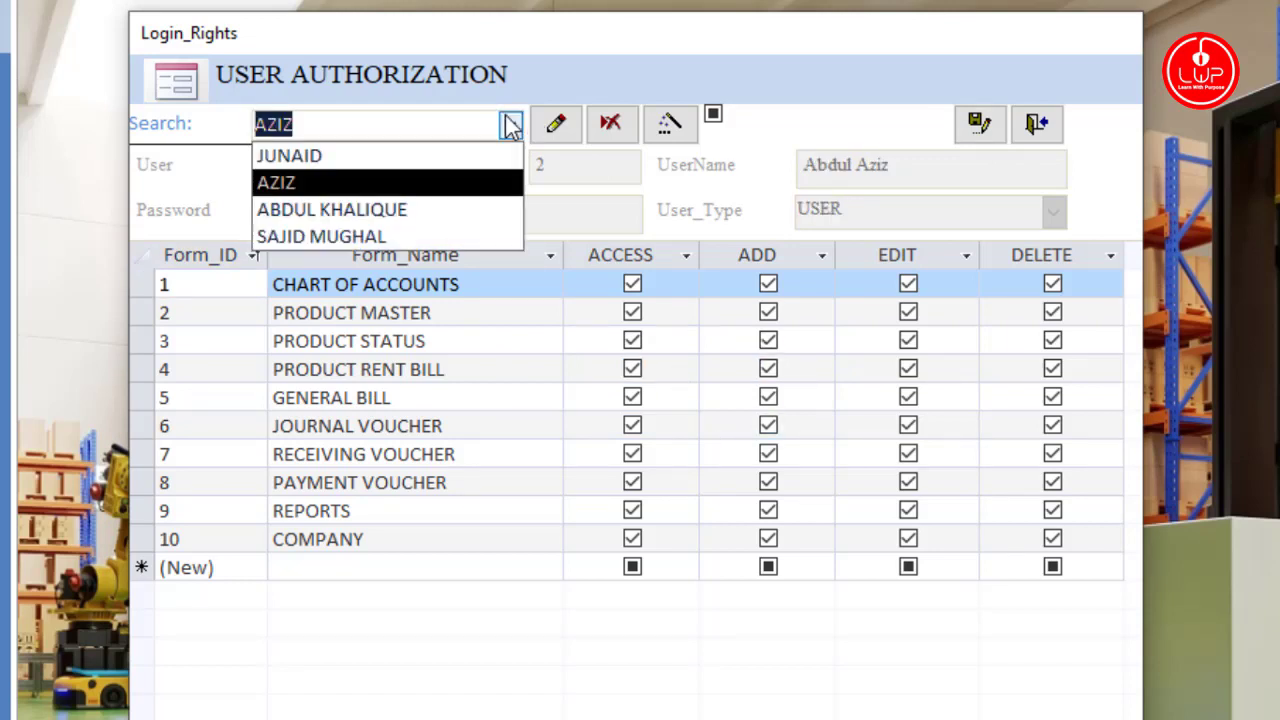
{"action": "left_click", "coordinate": [440, 210]}
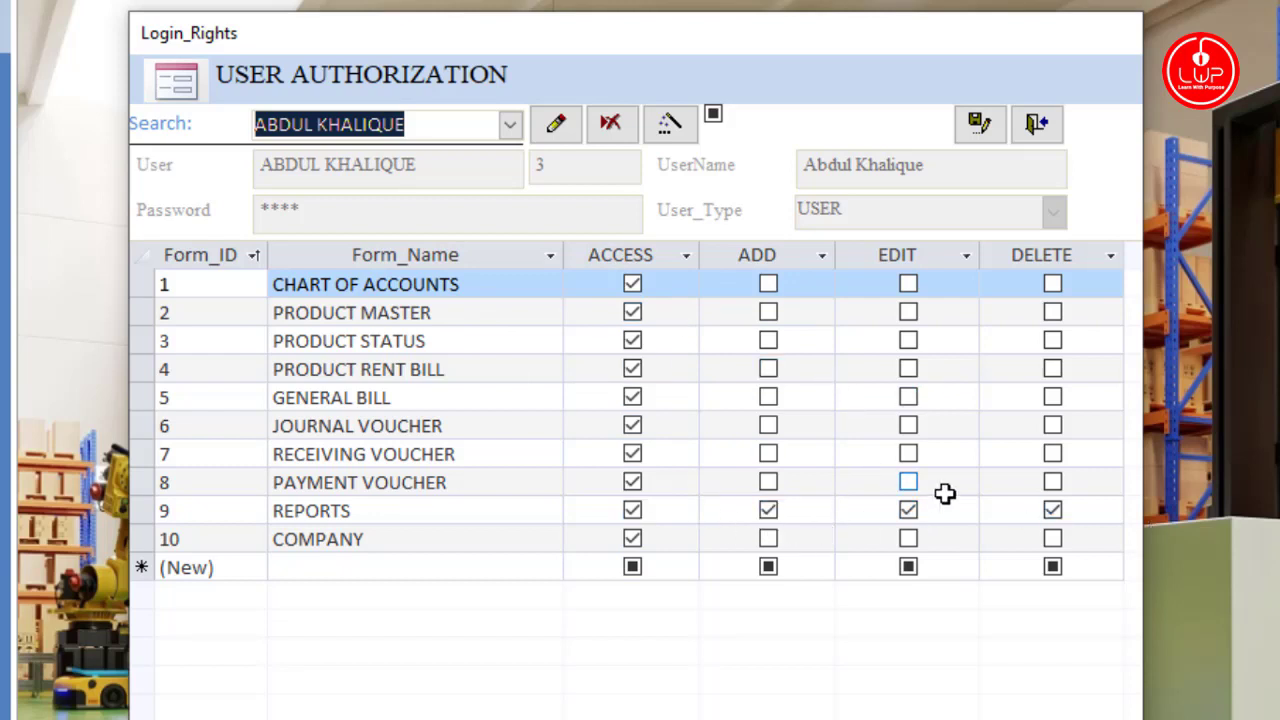
{"action": "left_click", "coordinate": [510, 126]}
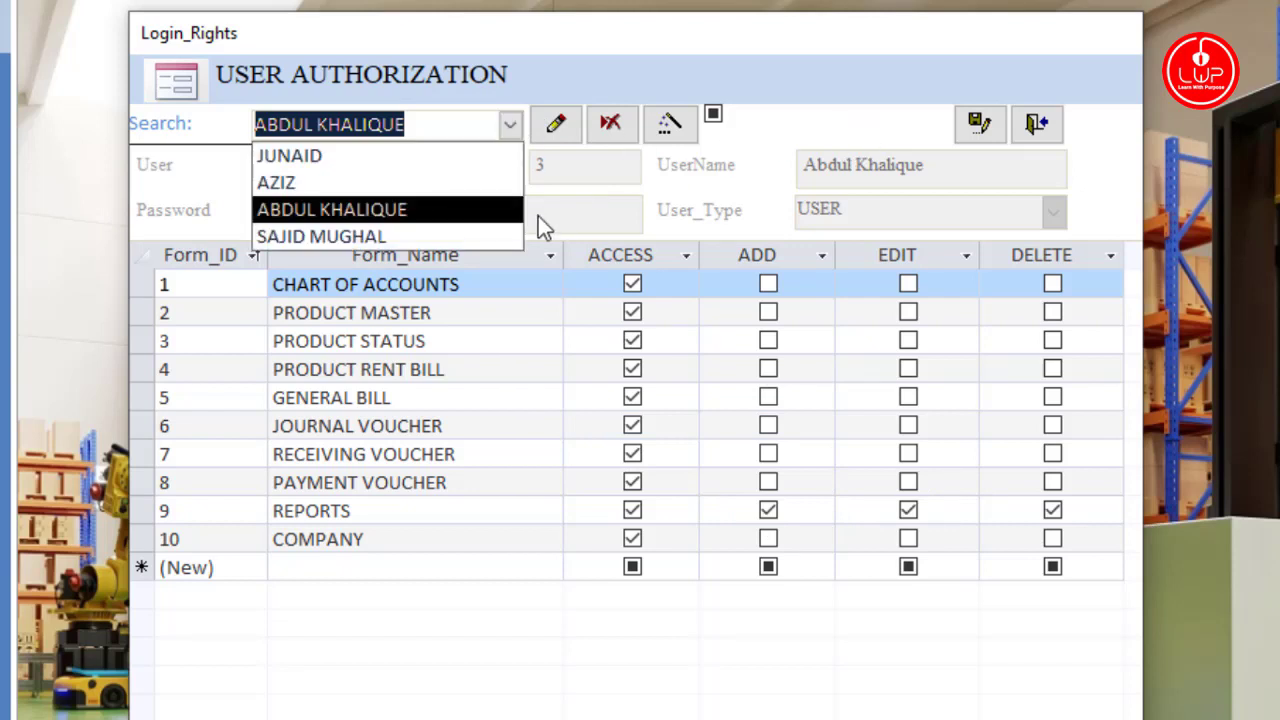
{"action": "left_click", "coordinate": [455, 237]}
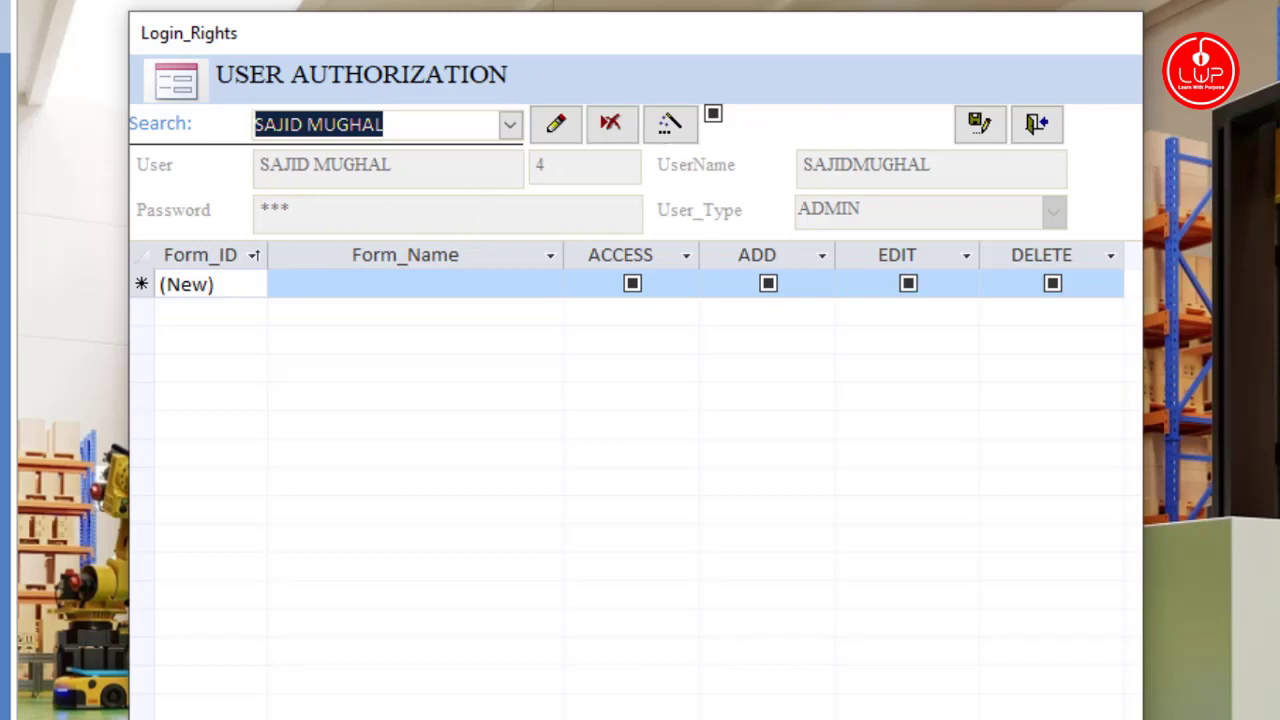
Step: Give user 4 the CHART OF ACCOUNTS, PRODUCT MASTER and PRODUCT STATUS forms, then close User Authorization
{"action": "key", "text": "Return"}
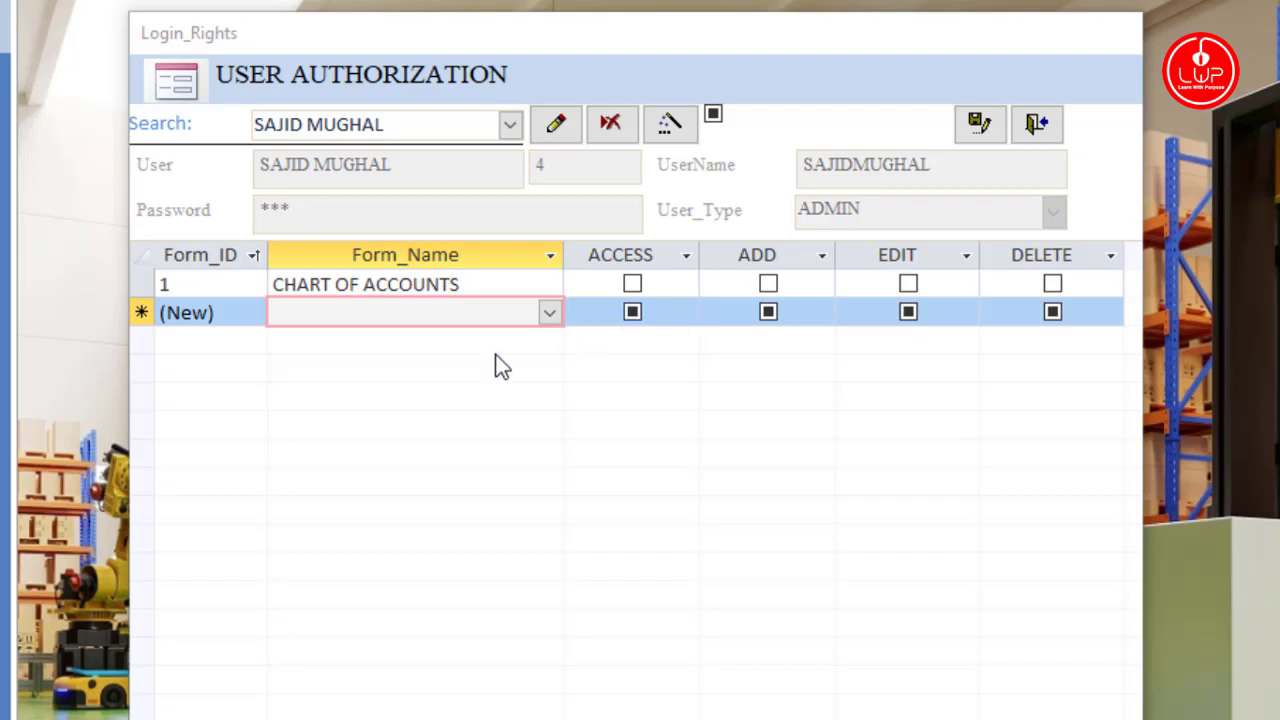
{"action": "left_click", "coordinate": [491, 285]}
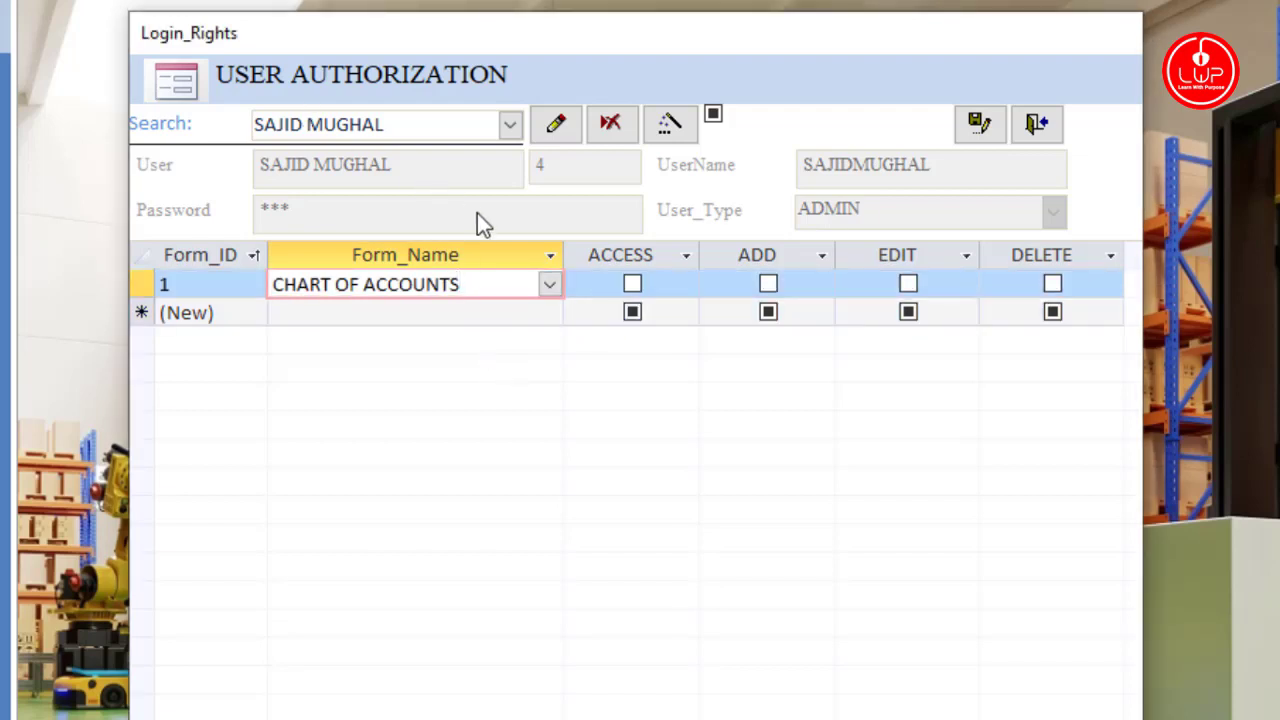
{"action": "left_click", "coordinate": [509, 313]}
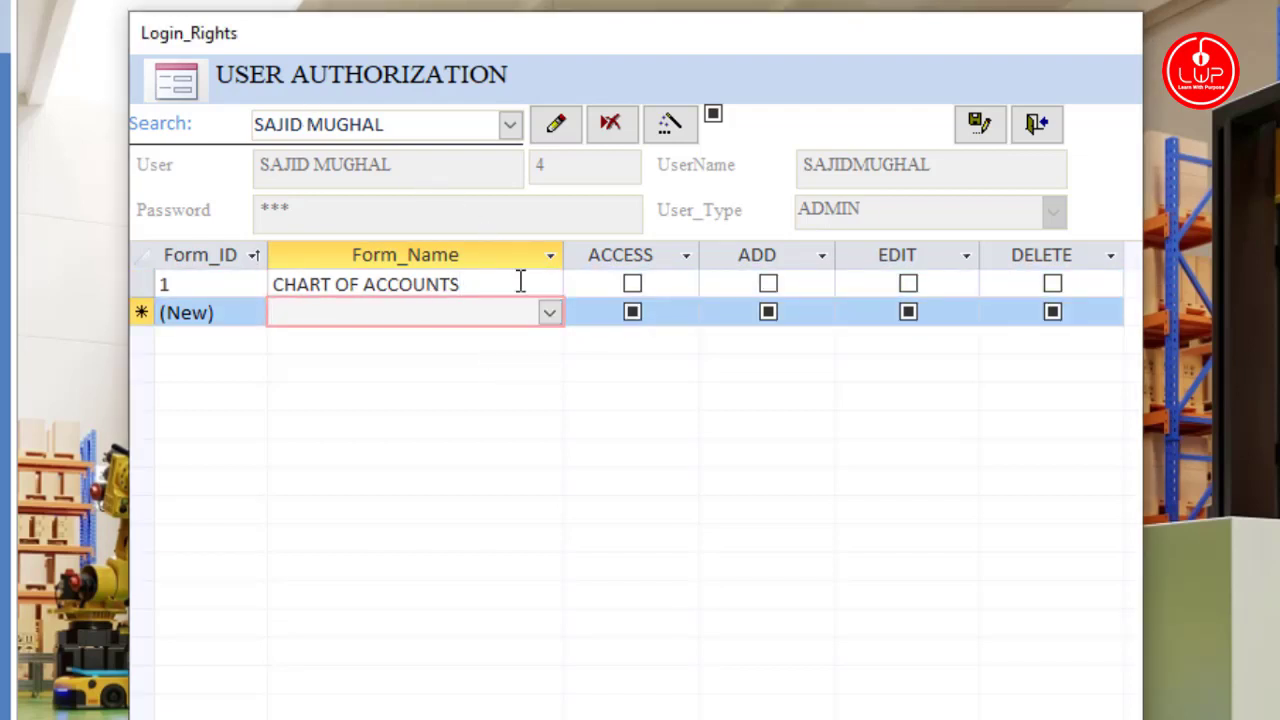
{"action": "left_click", "coordinate": [518, 284]}
{"action": "left_click", "coordinate": [509, 313]}
{"action": "left_click", "coordinate": [549, 313]}
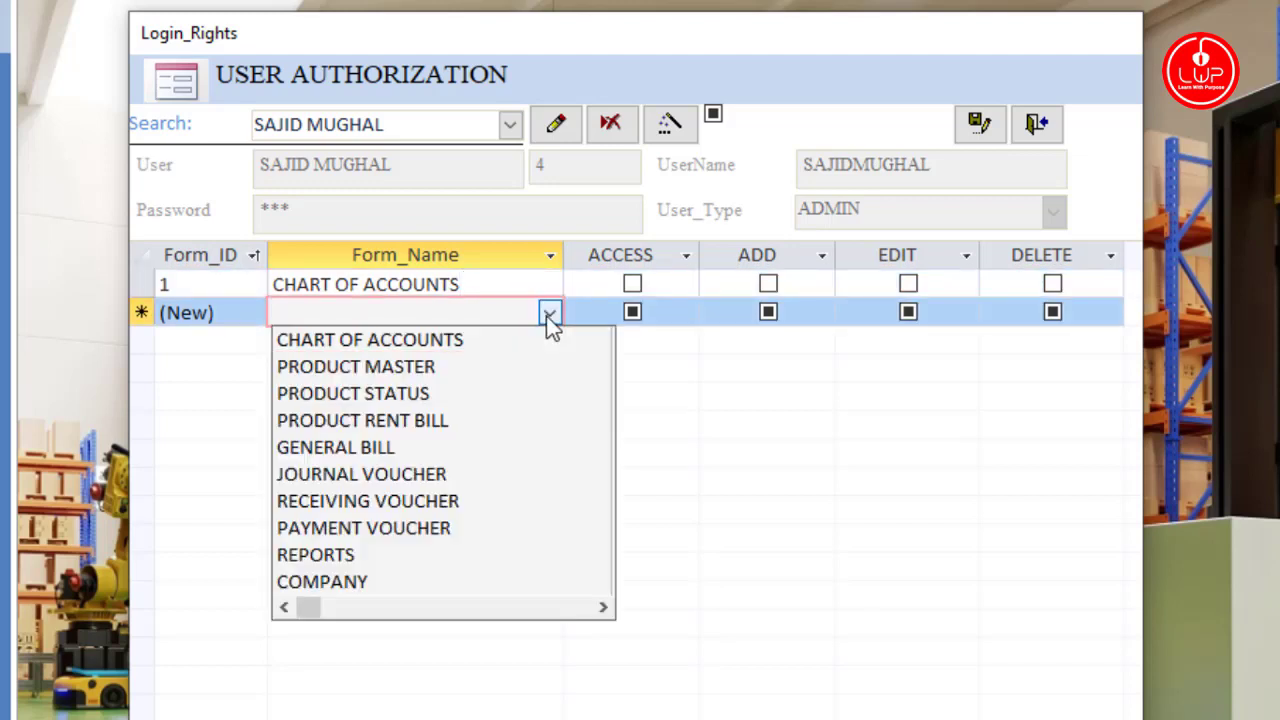
{"action": "left_click", "coordinate": [529, 366]}
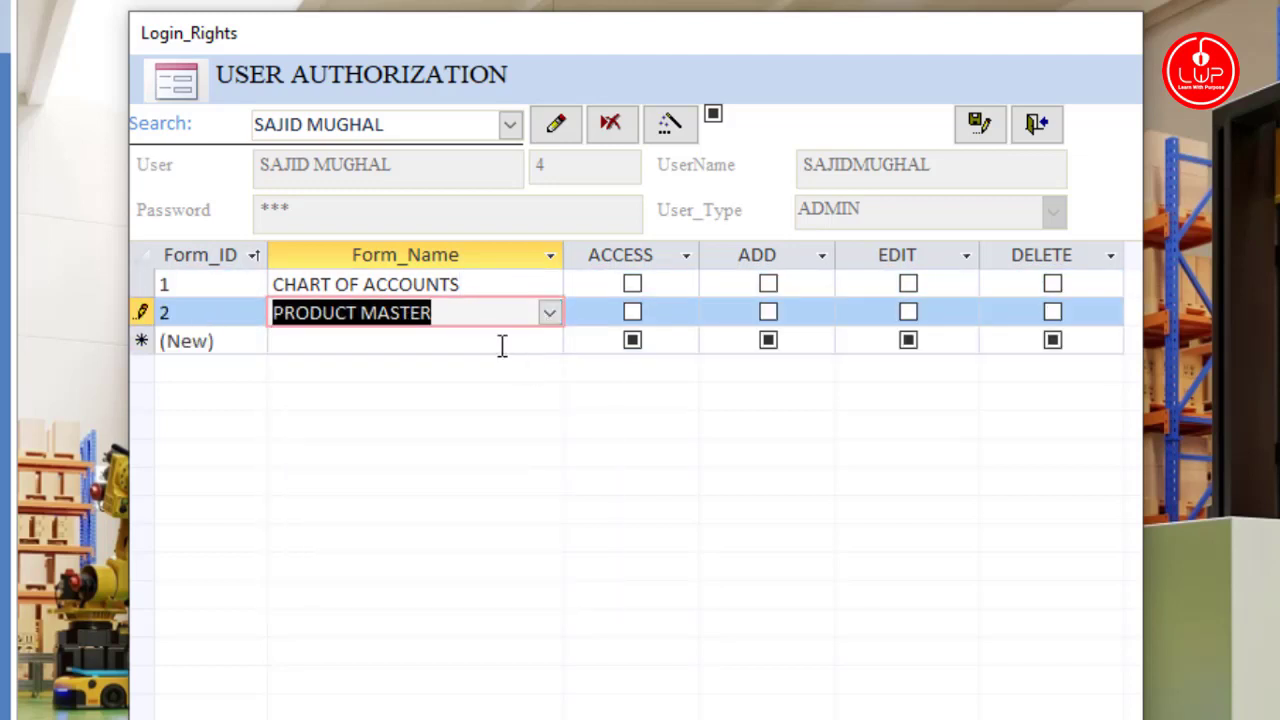
{"action": "left_click", "coordinate": [541, 349]}
{"action": "left_click", "coordinate": [547, 345]}
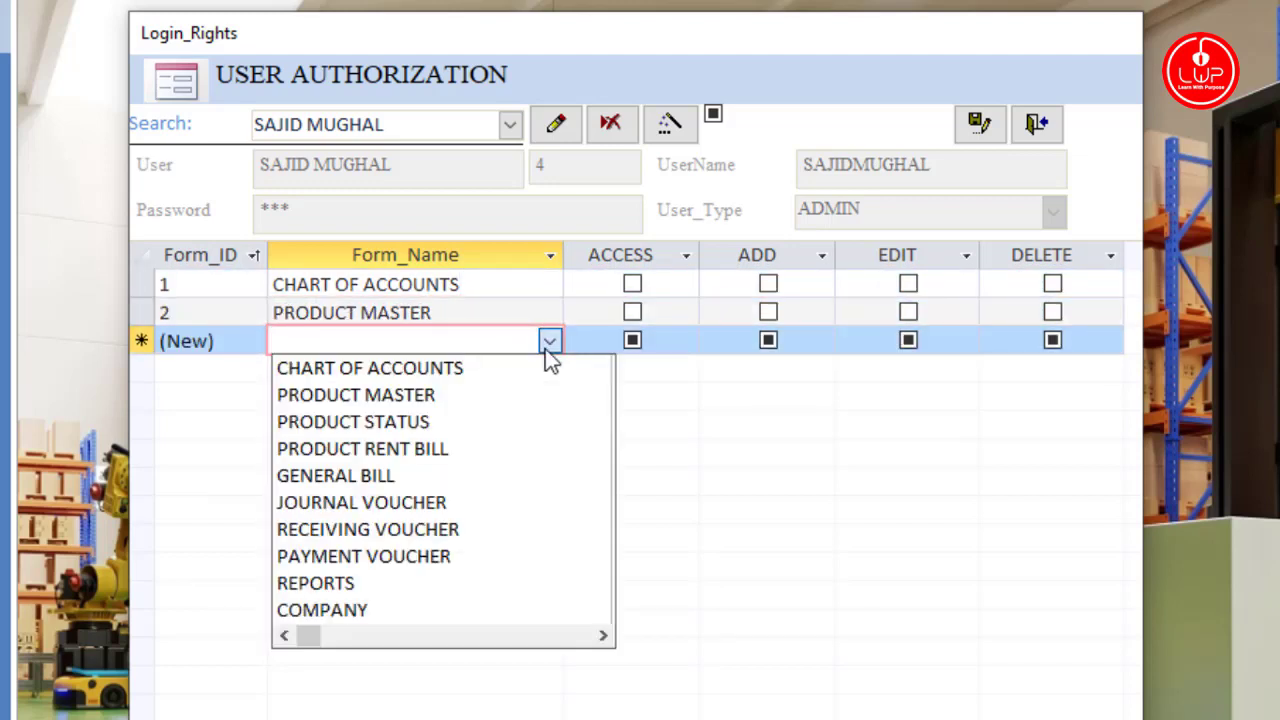
{"action": "left_click", "coordinate": [520, 423]}
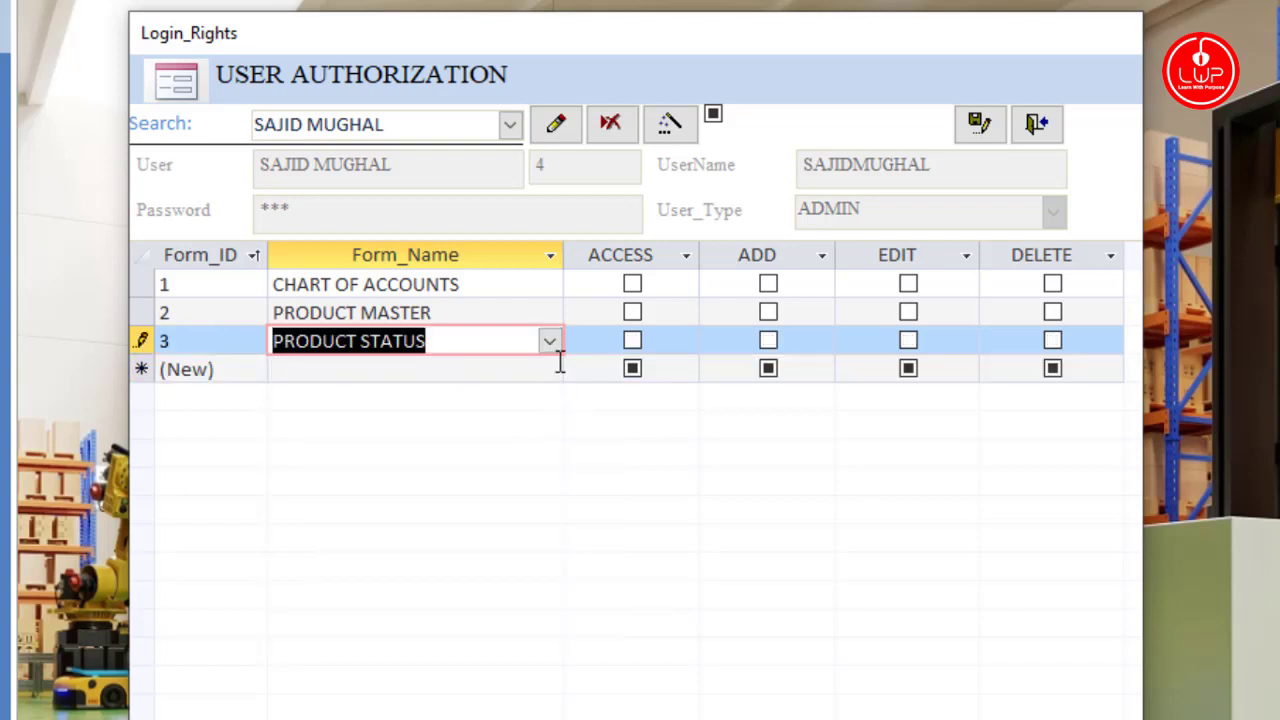
{"action": "left_click", "coordinate": [529, 375]}
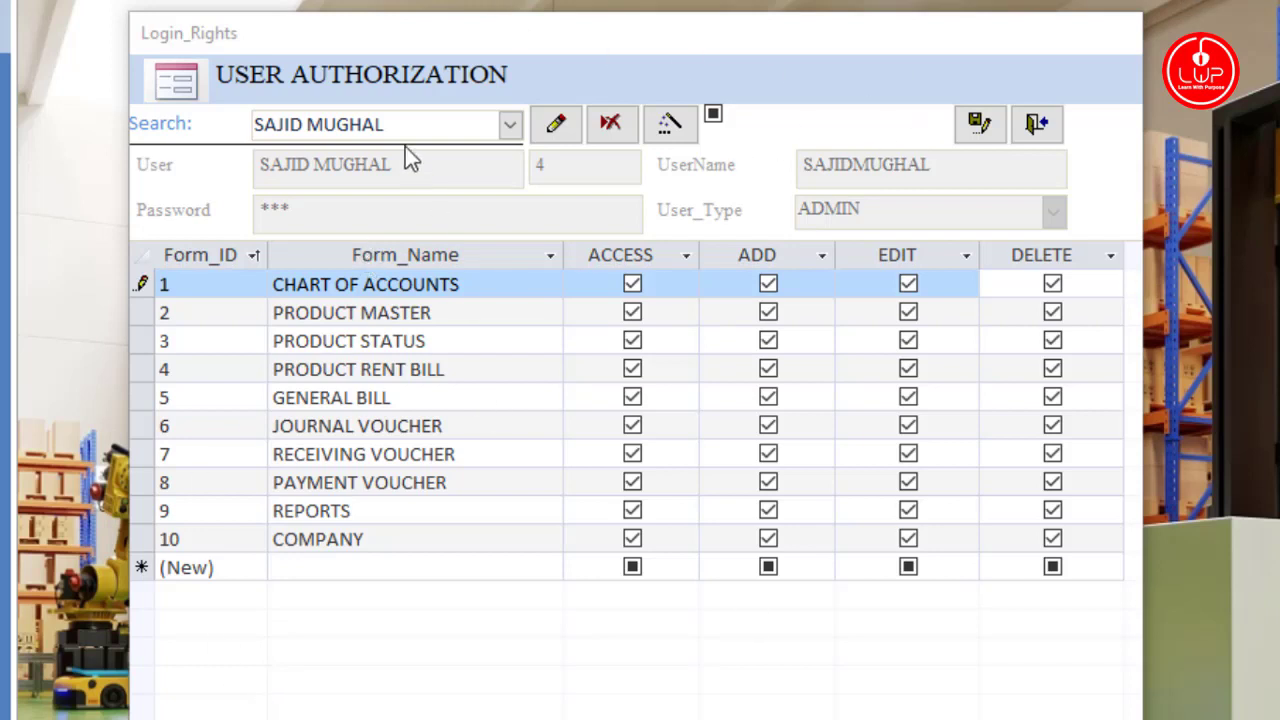
{"action": "left_click", "coordinate": [1036, 124]}
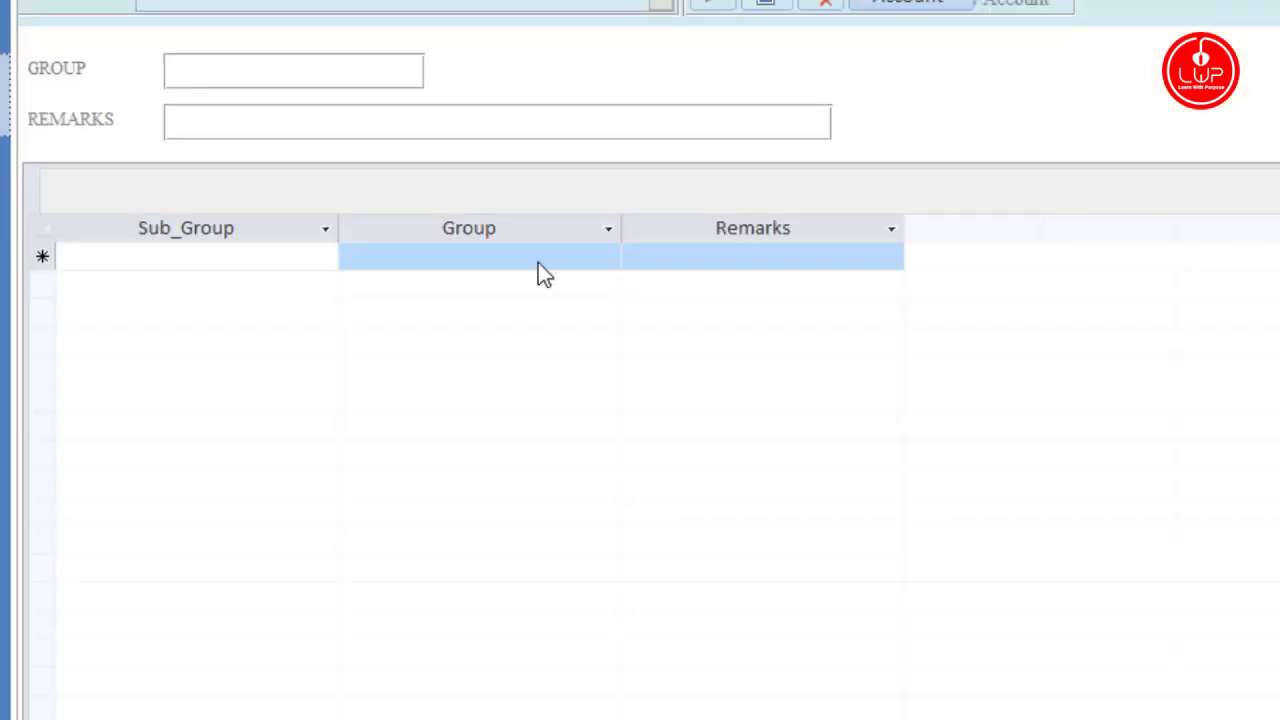
Step: Filter the account group form to the Assets group
{"action": "left_click", "coordinate": [658, 12]}
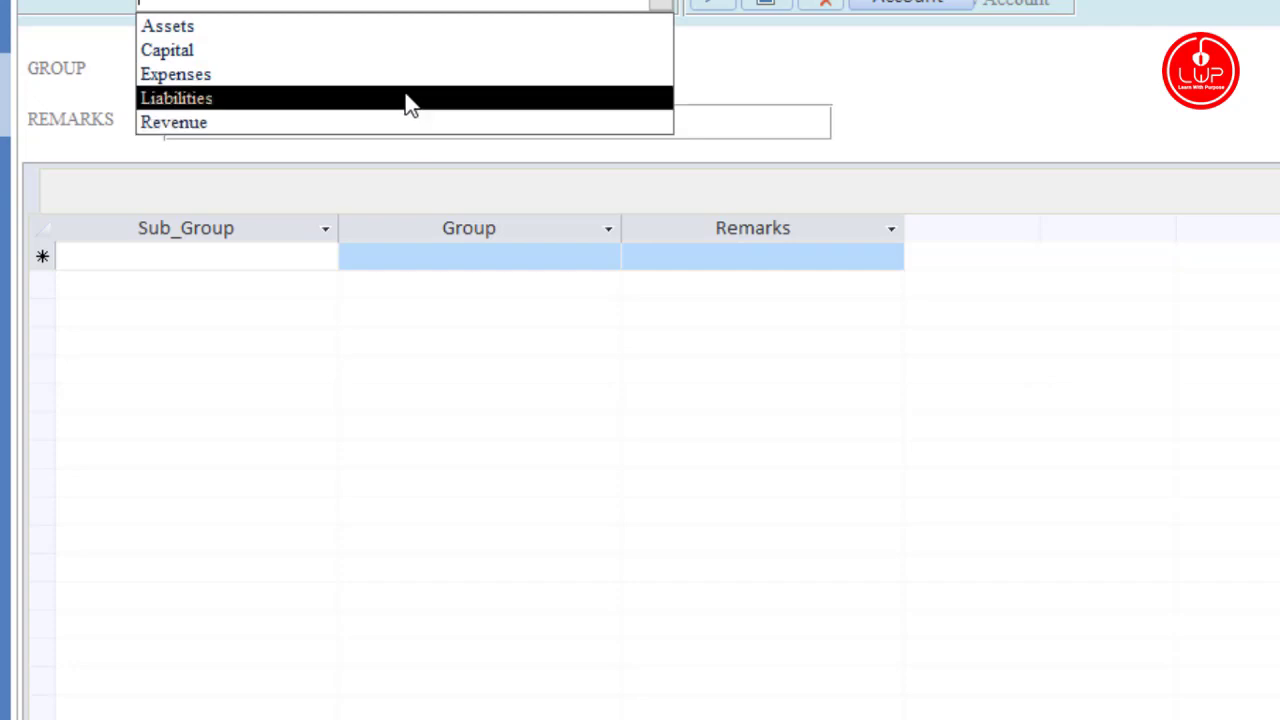
{"action": "left_click", "coordinate": [365, 30]}
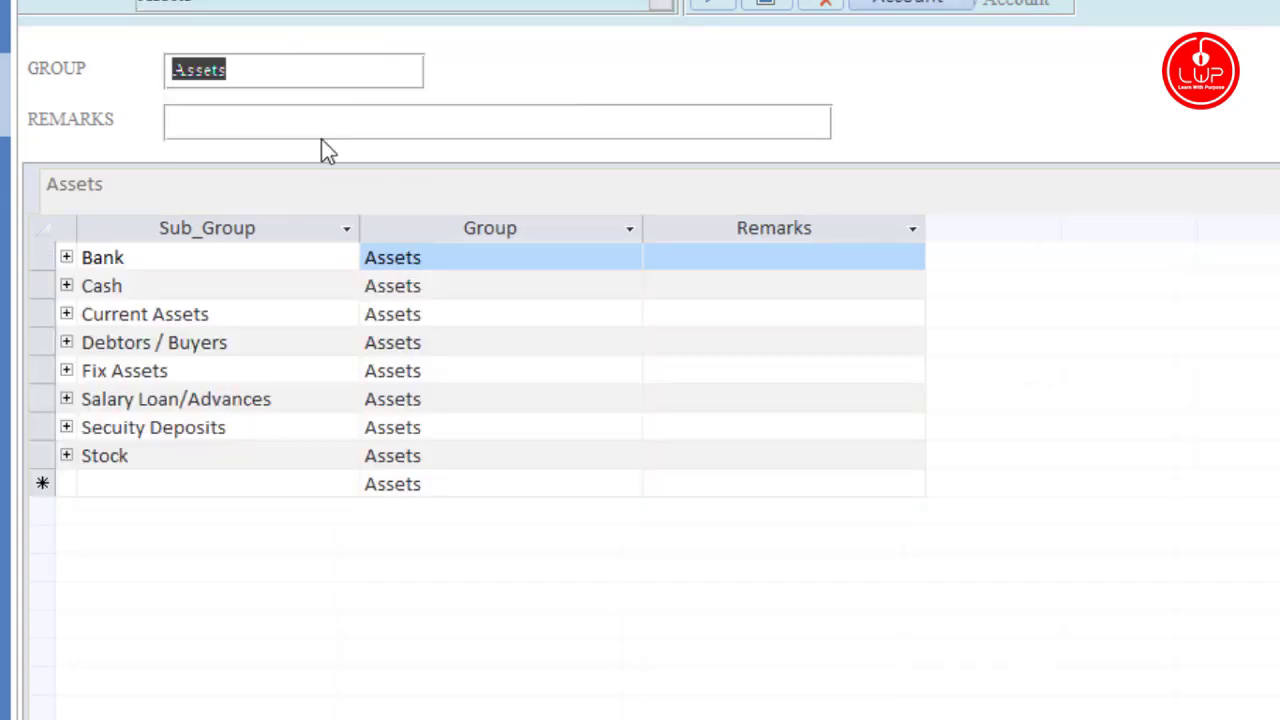
{"action": "left_click", "coordinate": [230, 117]}
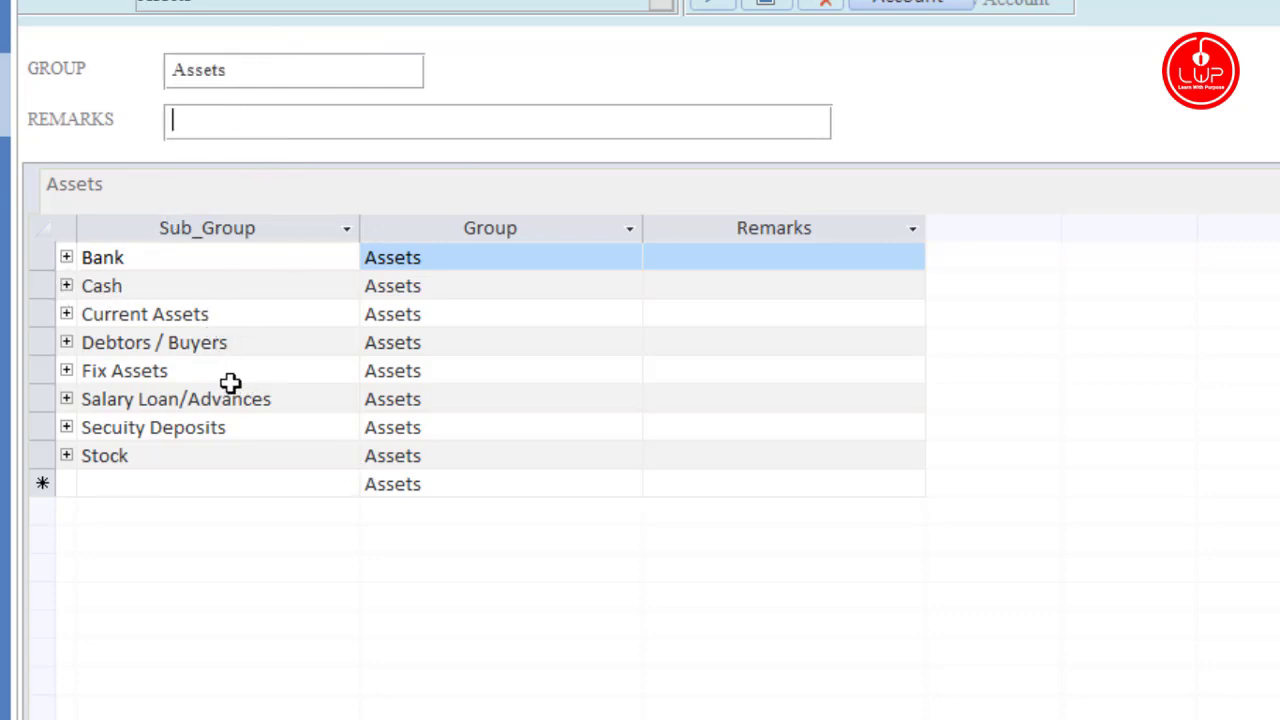
Step: Expand Bank to review the HMBL, MCB and Meezan accounts, then collapse it
{"action": "left_click", "coordinate": [66, 258]}
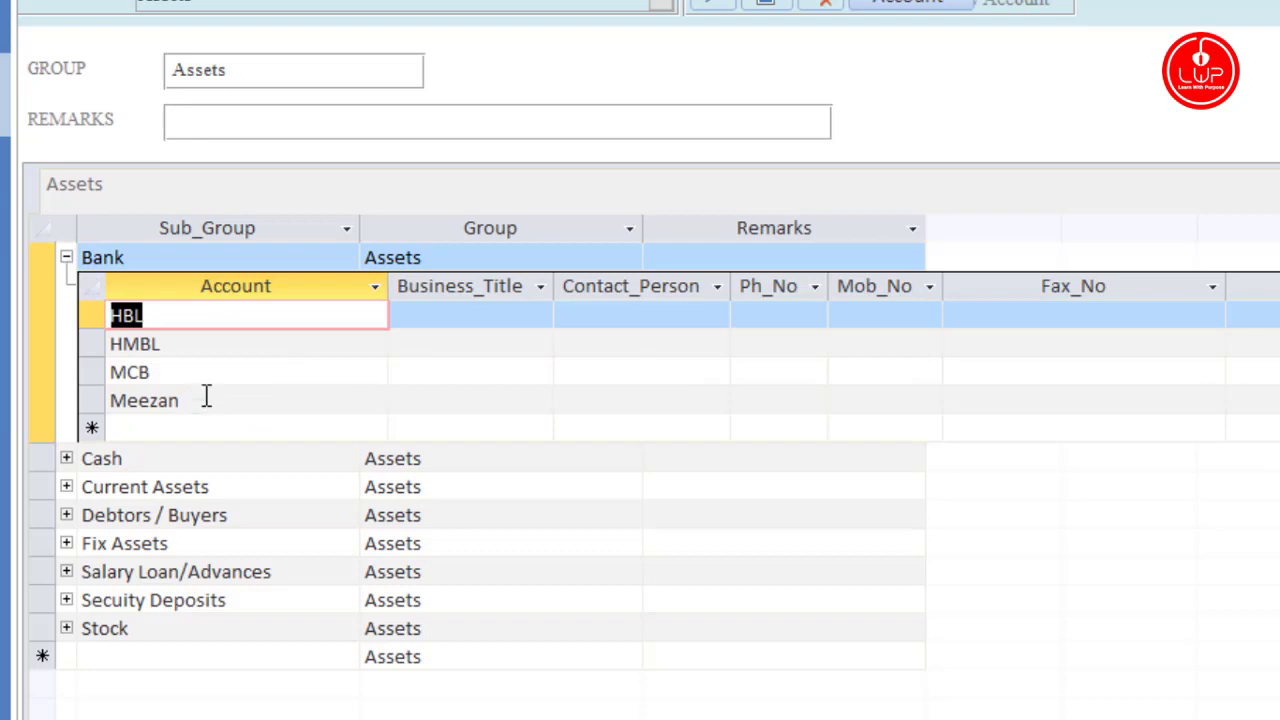
{"action": "left_click", "coordinate": [201, 350]}
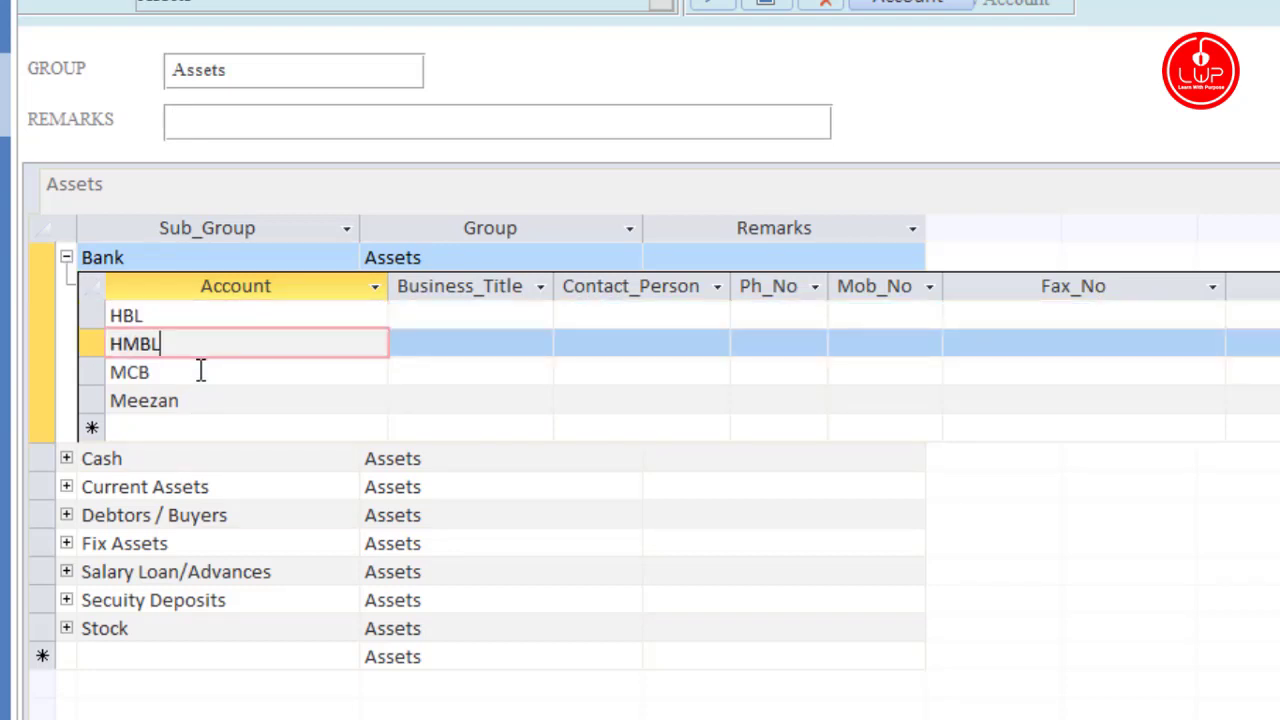
{"action": "left_click", "coordinate": [184, 372]}
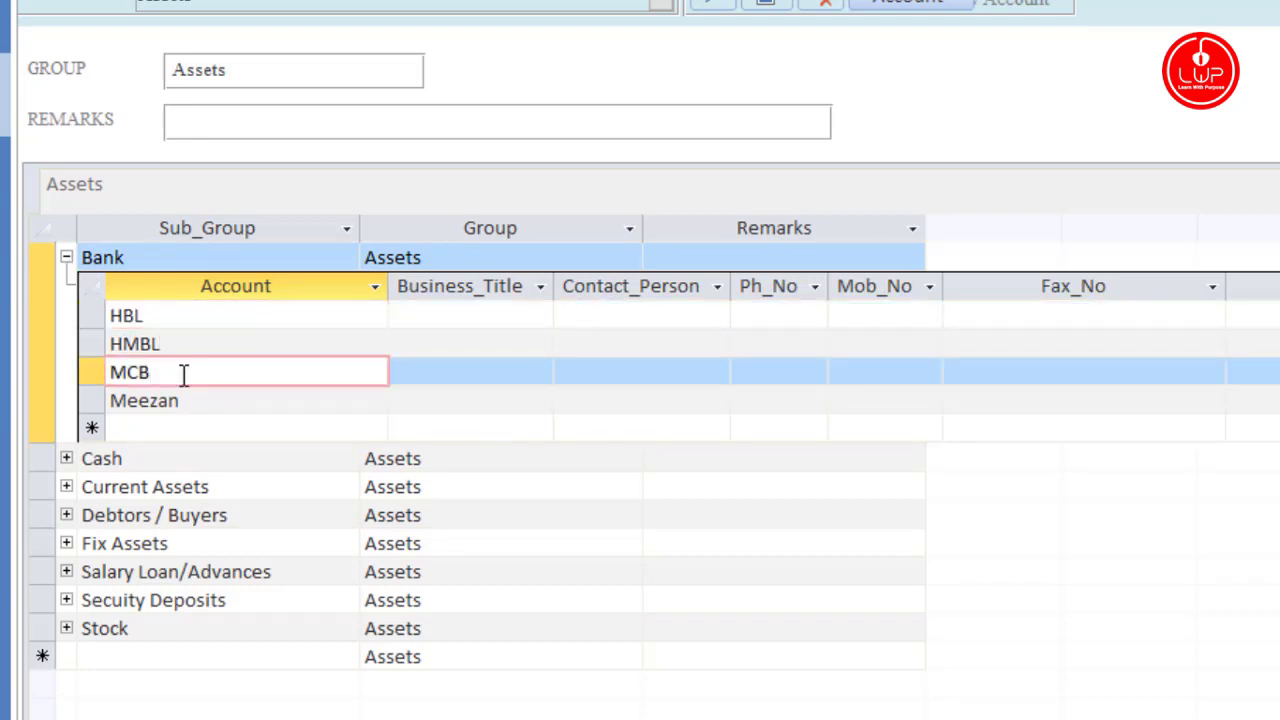
{"action": "left_click", "coordinate": [194, 400]}
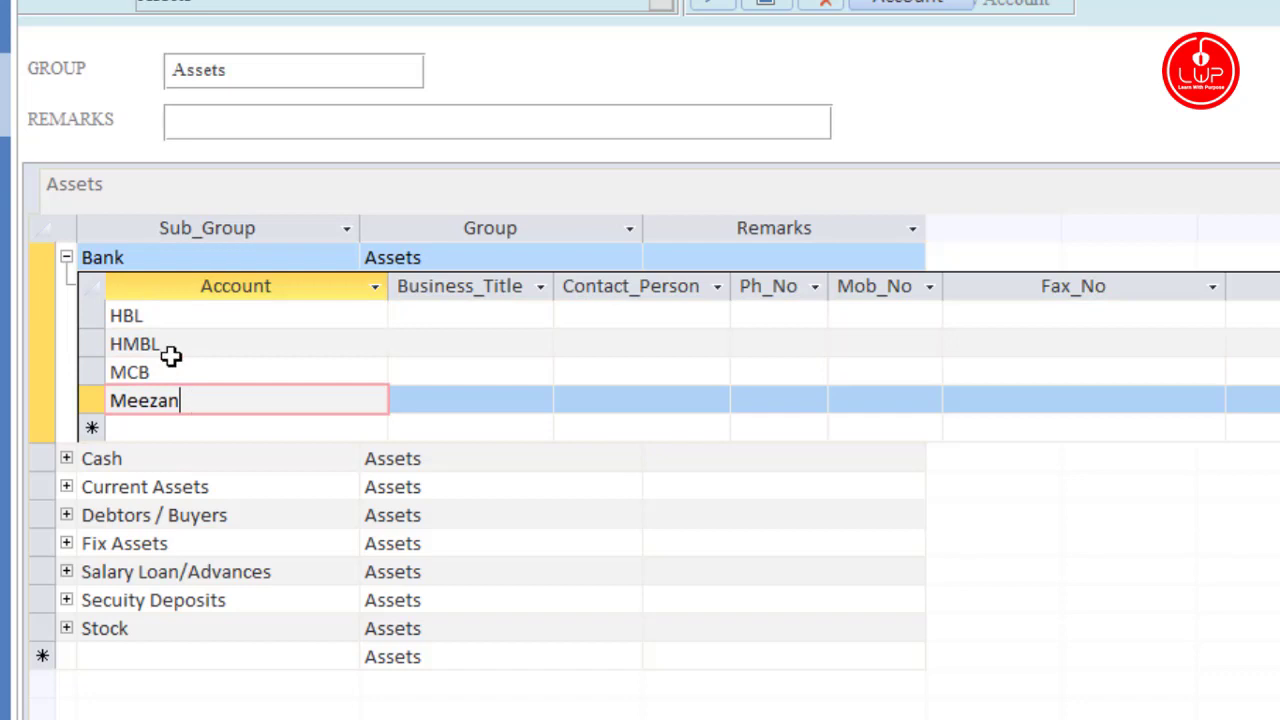
{"action": "left_click", "coordinate": [64, 260]}
Step: Expand and collapse the Cash and Current Assets sub-groups
{"action": "left_click", "coordinate": [66, 286]}
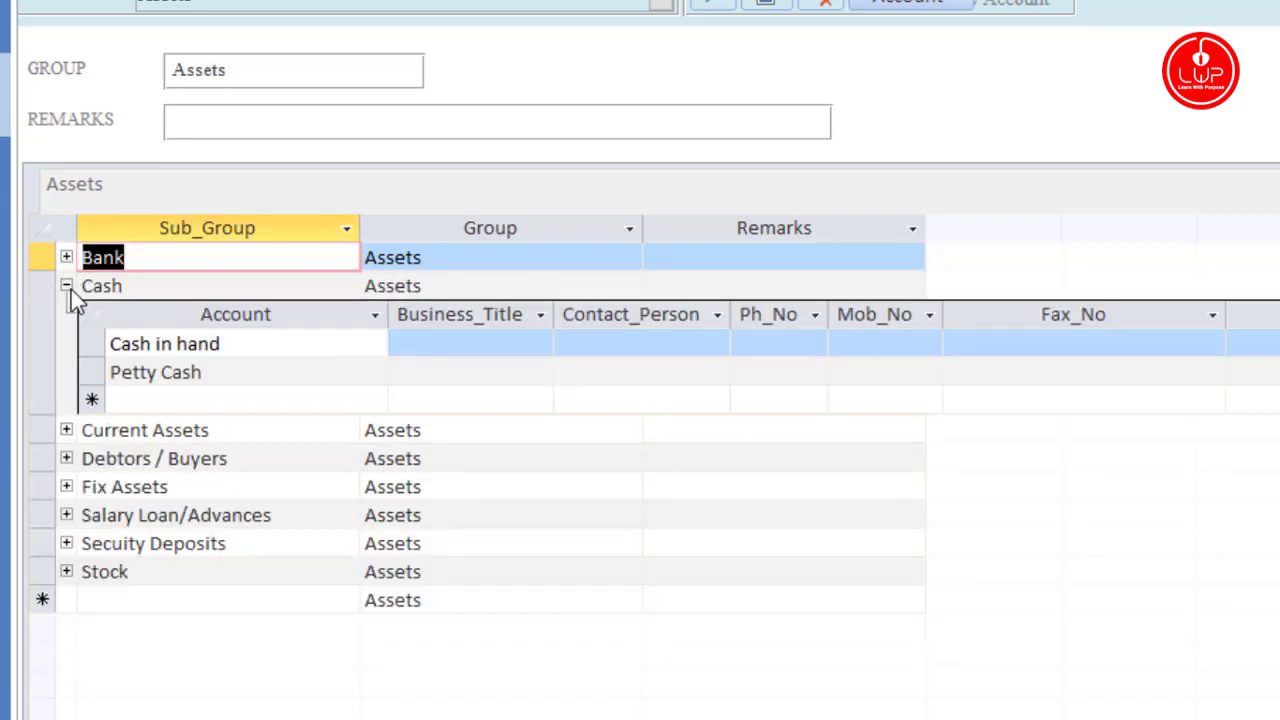
{"action": "left_click", "coordinate": [67, 289]}
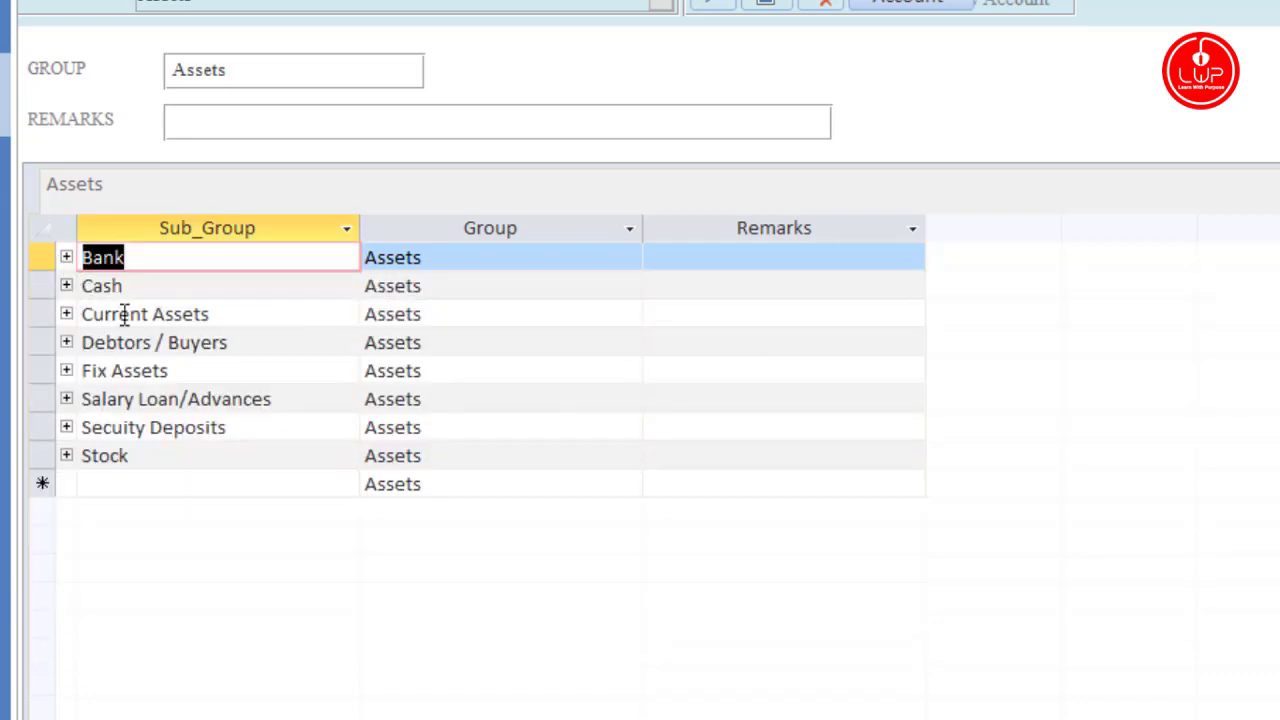
{"action": "left_click", "coordinate": [66, 316]}
{"action": "left_click", "coordinate": [66, 316]}
Step: Switch to the Capital group and briefly expand its Capital sub-group's accounts
{"action": "left_click", "coordinate": [661, 5]}
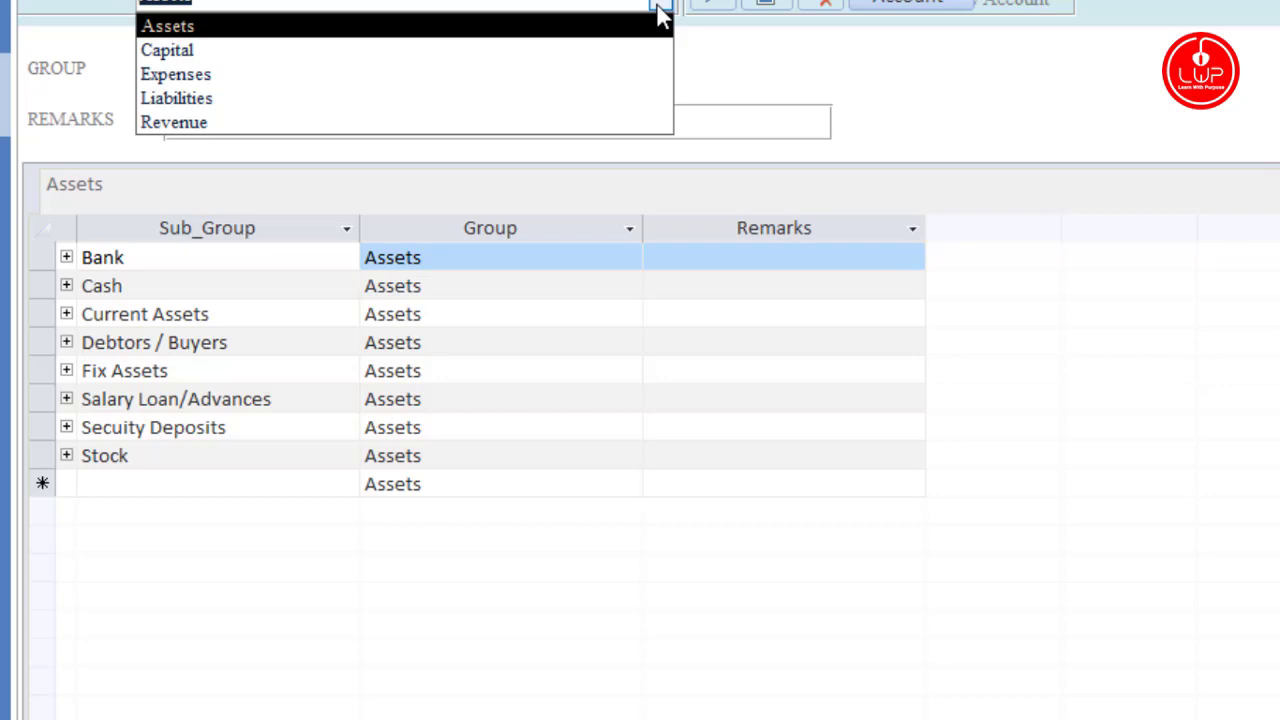
{"action": "left_click", "coordinate": [497, 50]}
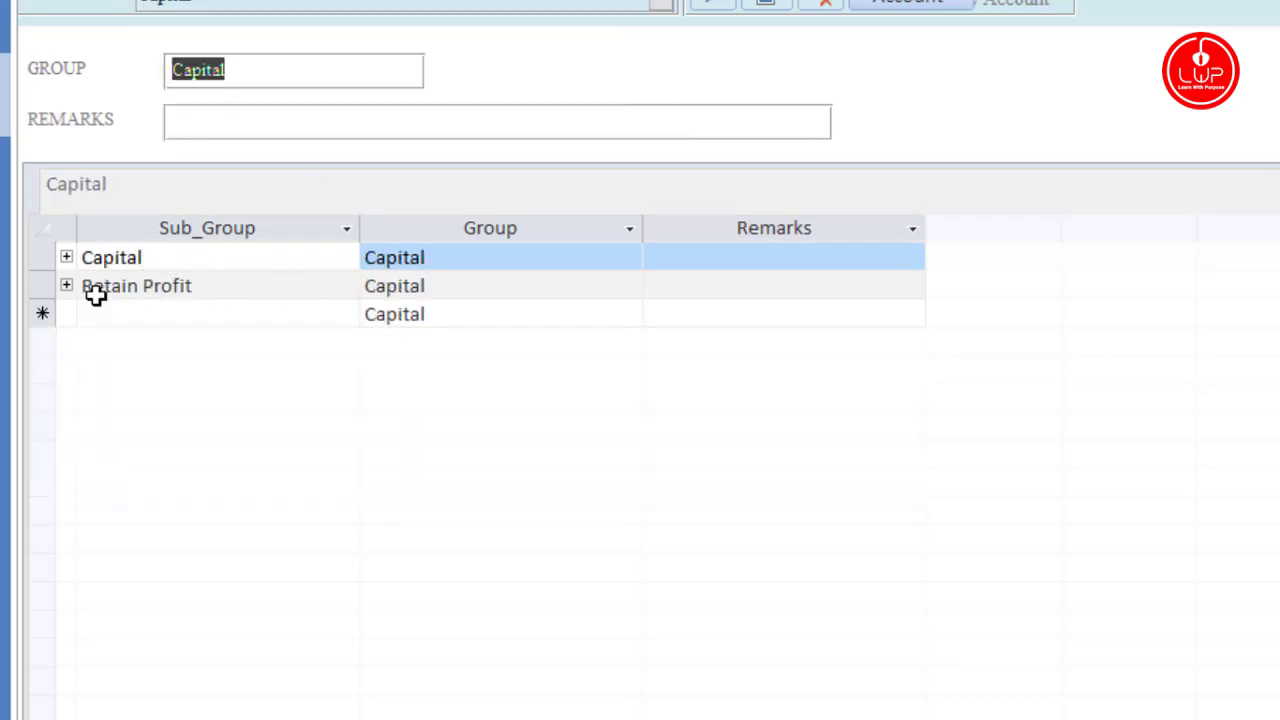
{"action": "left_click", "coordinate": [66, 257]}
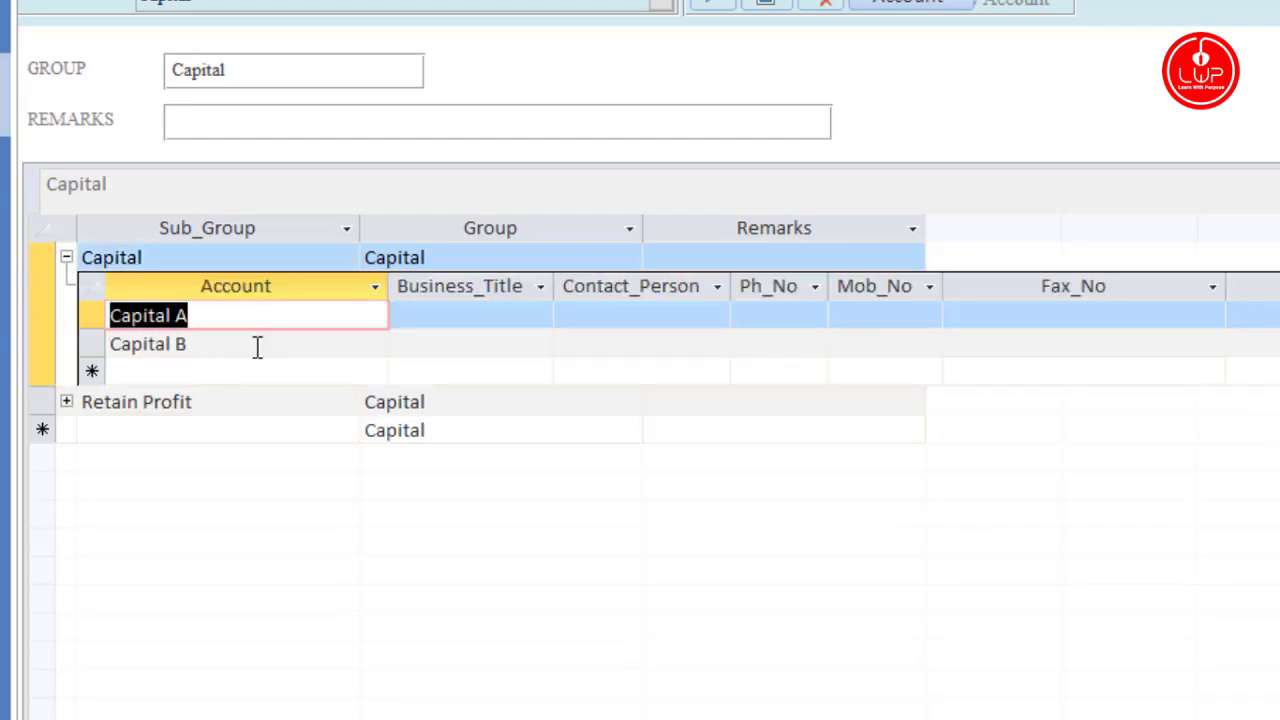
{"action": "left_click", "coordinate": [66, 257]}
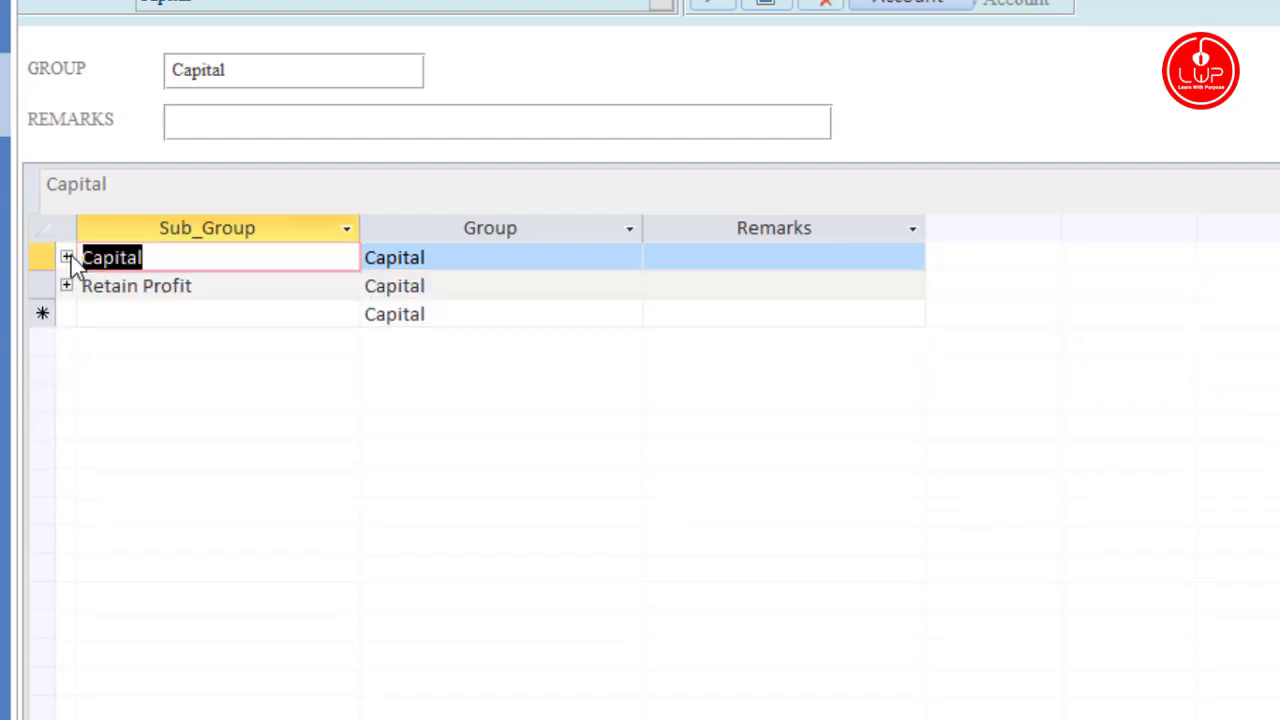
Step: Show the Expenses group, review the Admin Expenses accounts, and open a blank Account form
{"action": "left_click", "coordinate": [660, 4]}
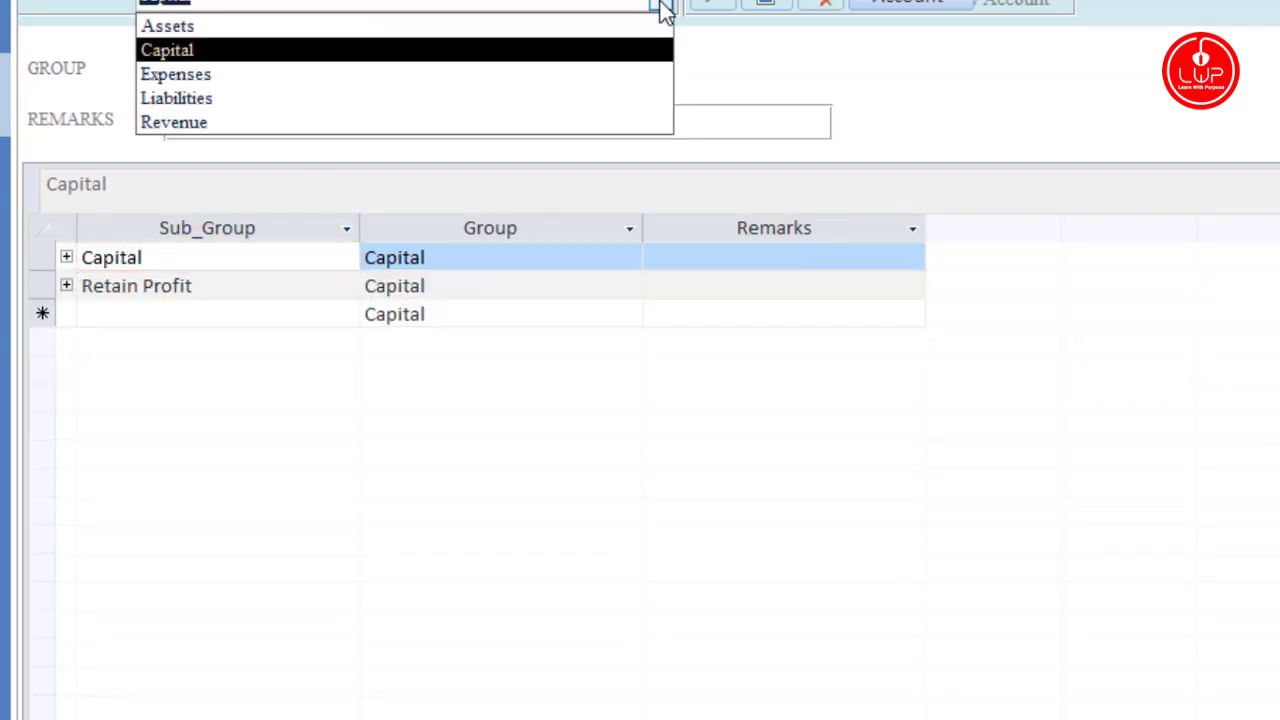
{"action": "left_click", "coordinate": [500, 76]}
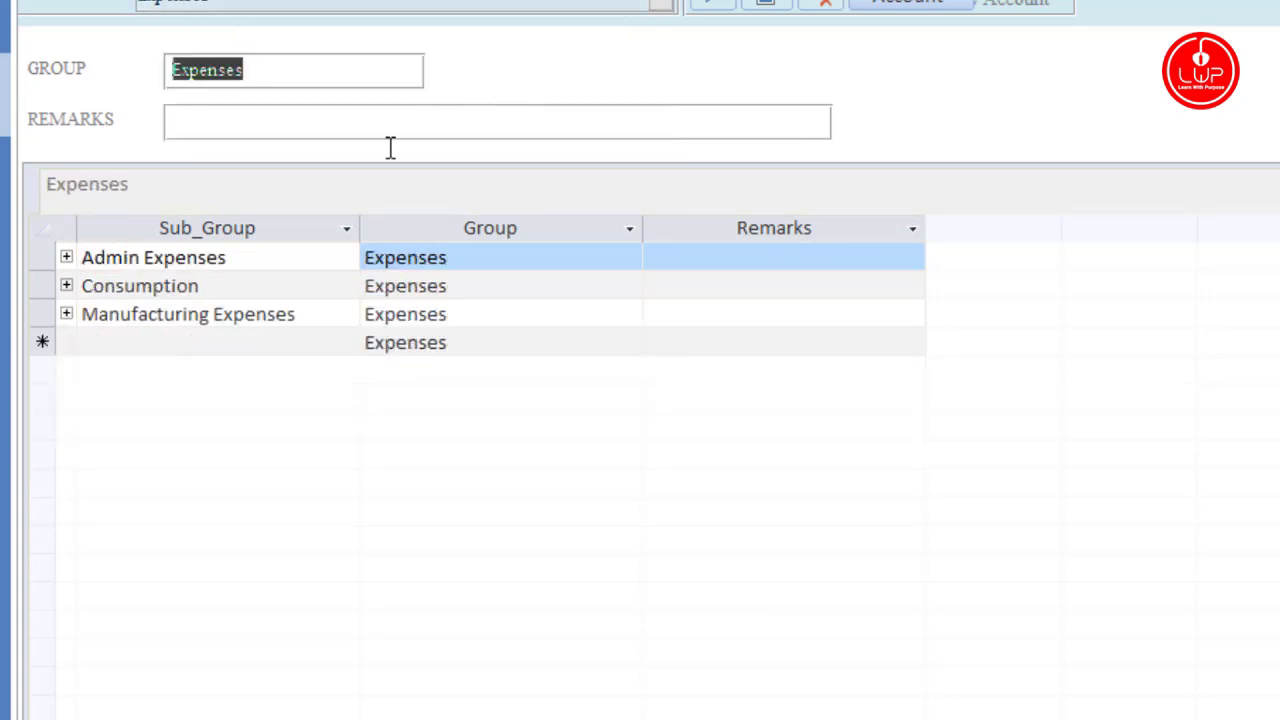
{"action": "left_click", "coordinate": [66, 258]}
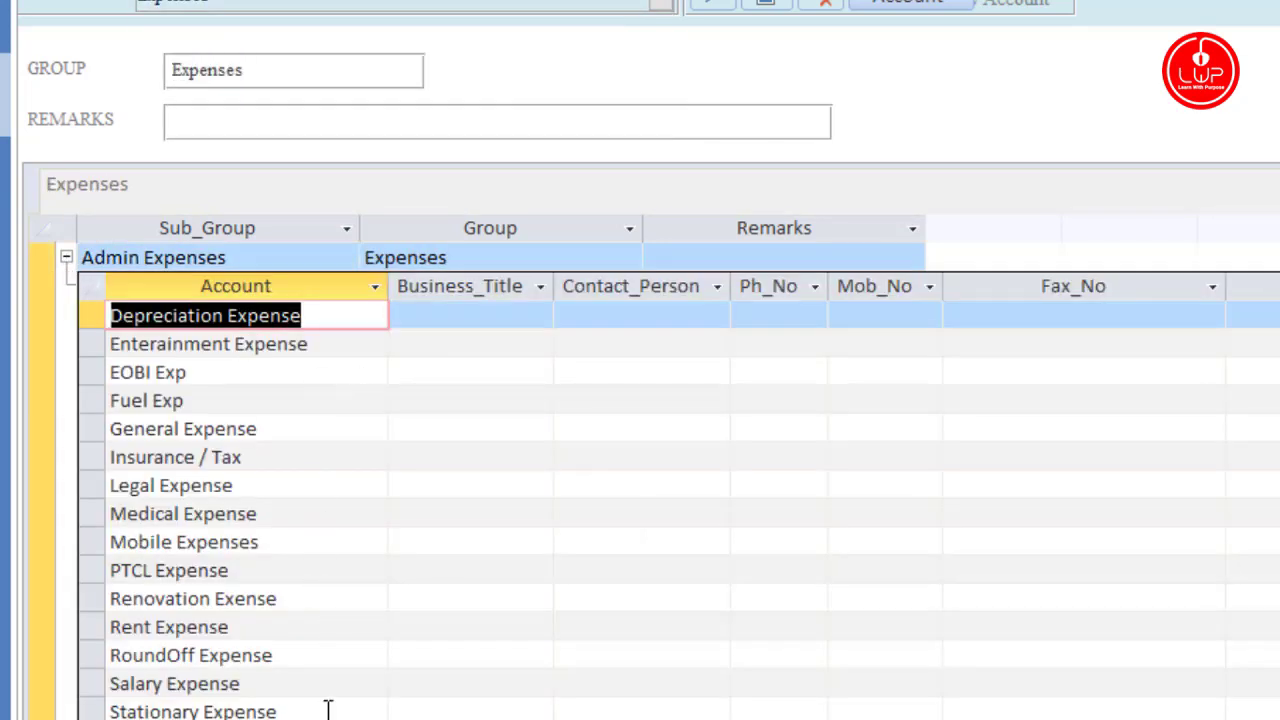
{"action": "left_click", "coordinate": [68, 258]}
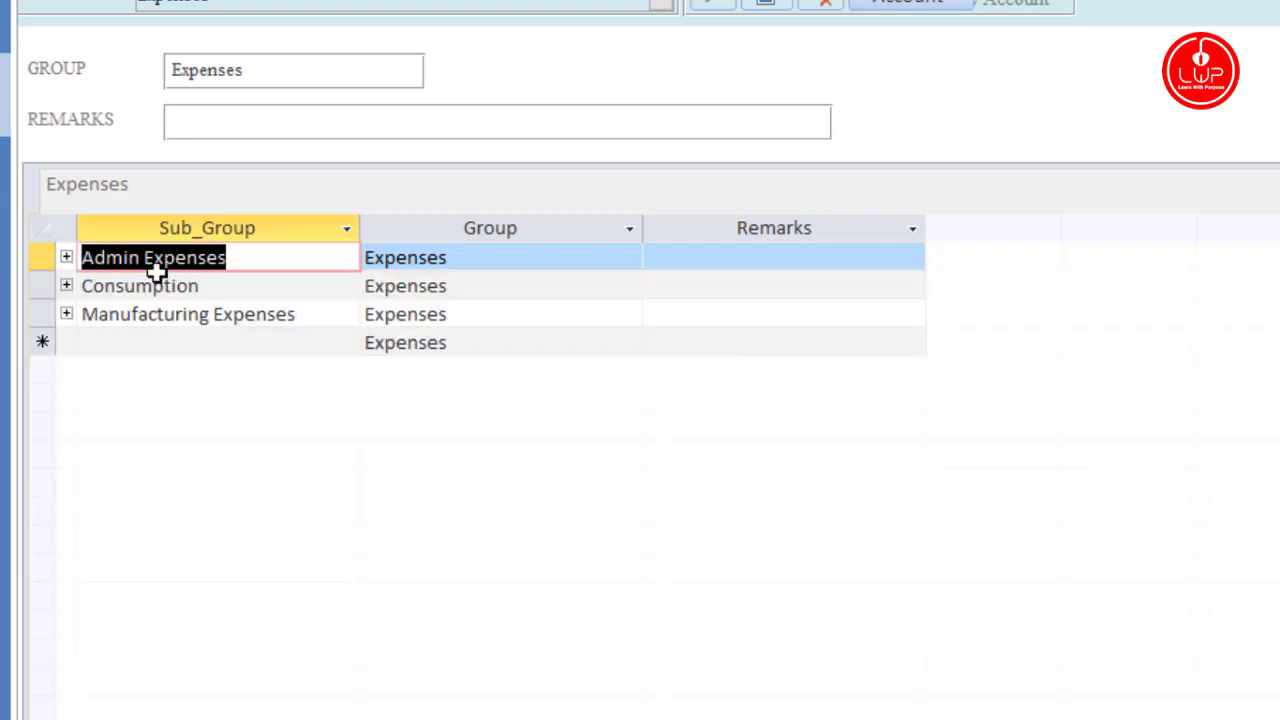
{"action": "left_click", "coordinate": [66, 258]}
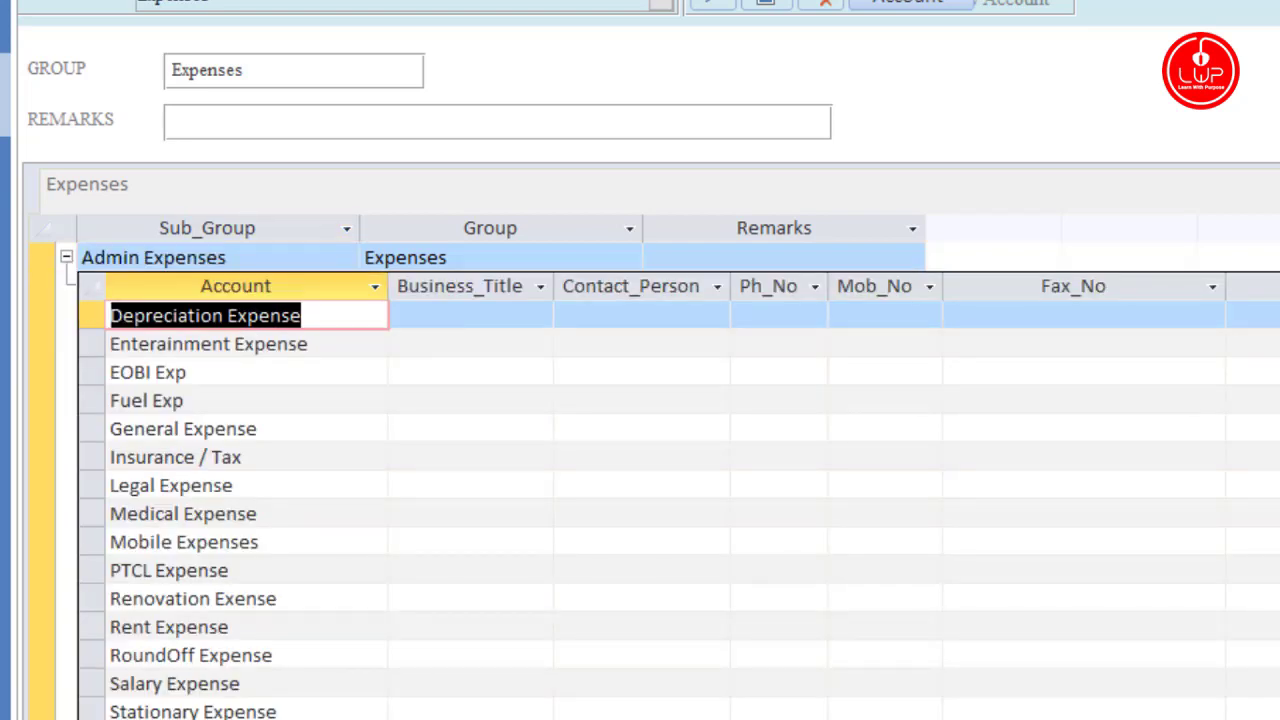
{"action": "left_click", "coordinate": [67, 258]}
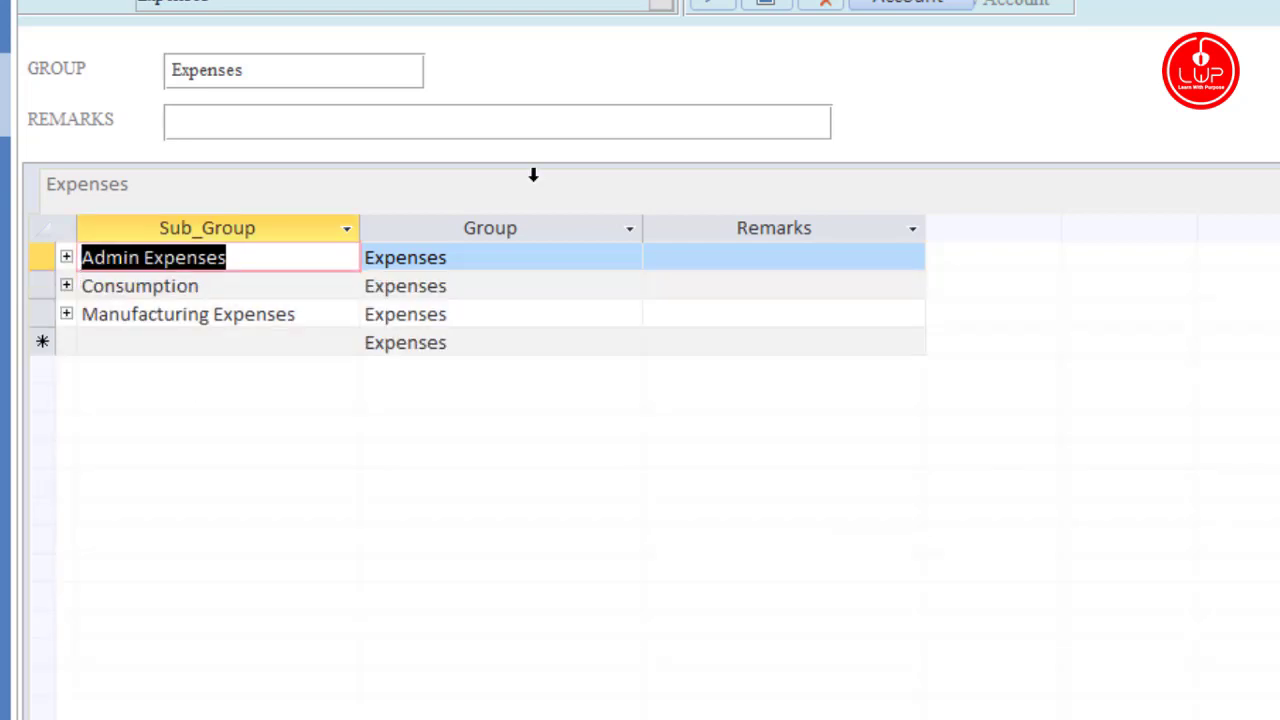
{"action": "left_click", "coordinate": [912, 10]}
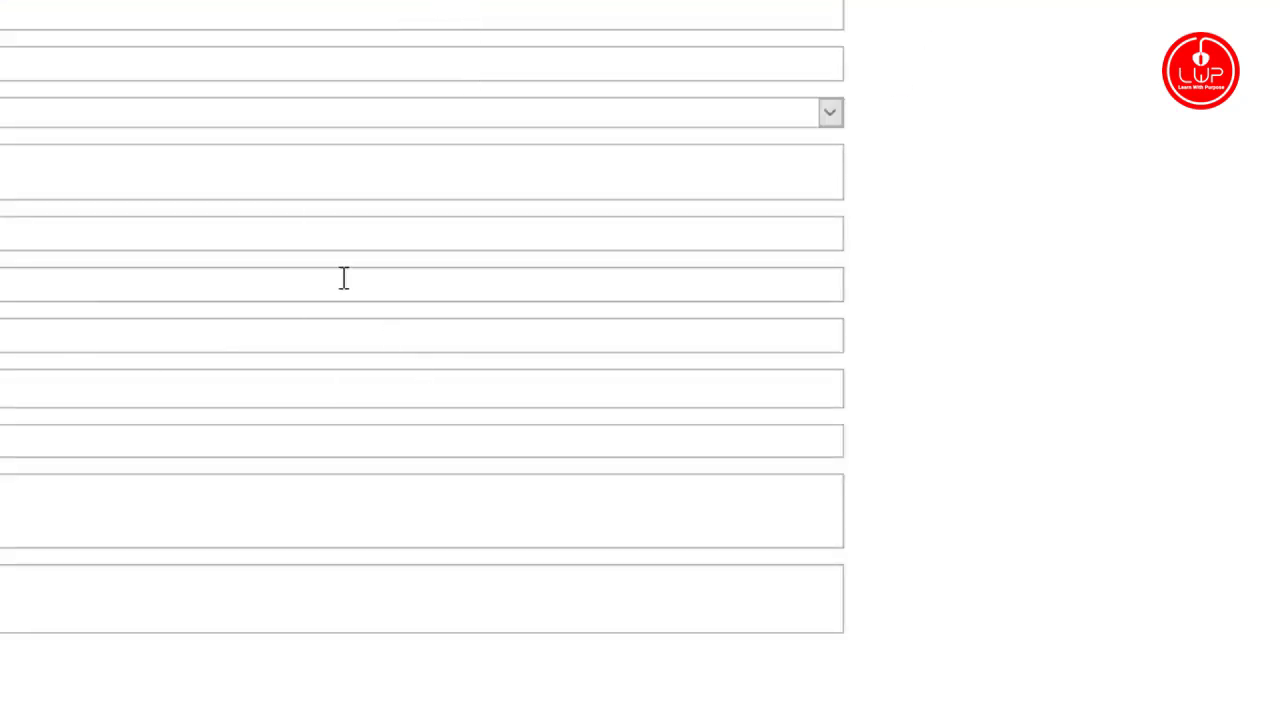
Step: Close the Account form and load product 100/48 Jongstit in Product Master, keeping UOM PCS
{"action": "left_click", "coordinate": [650, 1]}
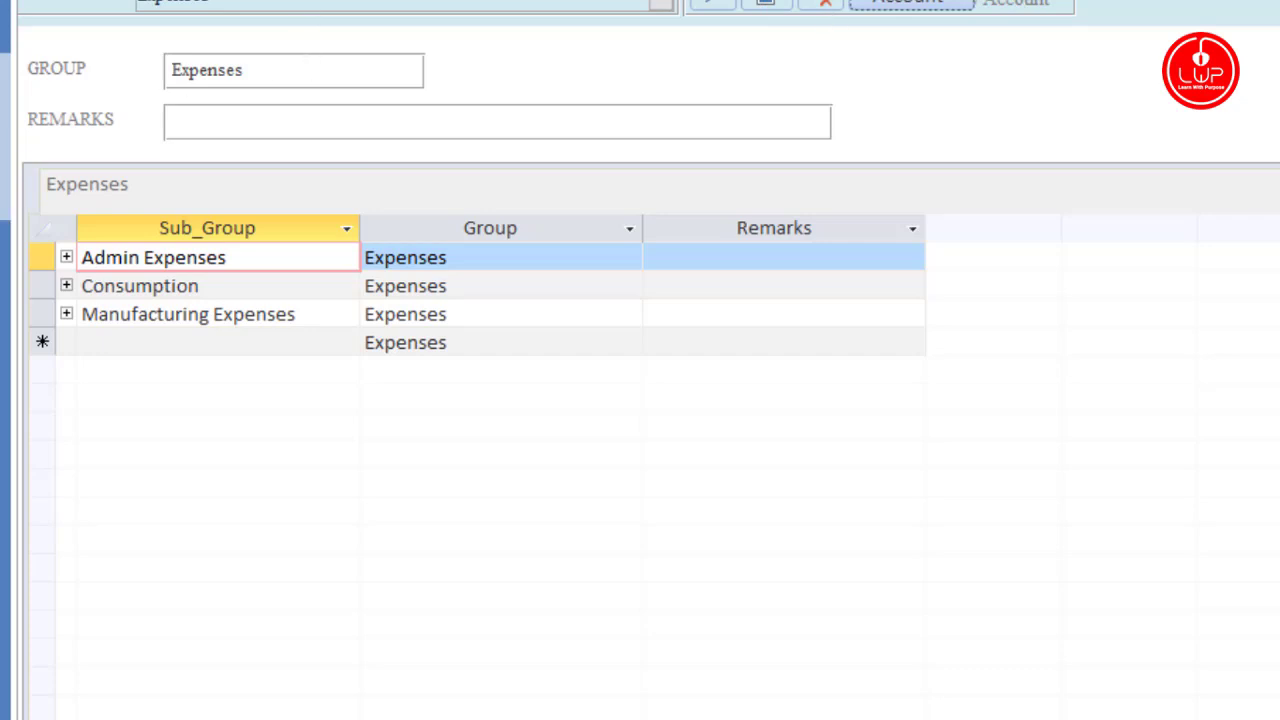
{"action": "left_click", "coordinate": [743, 5]}
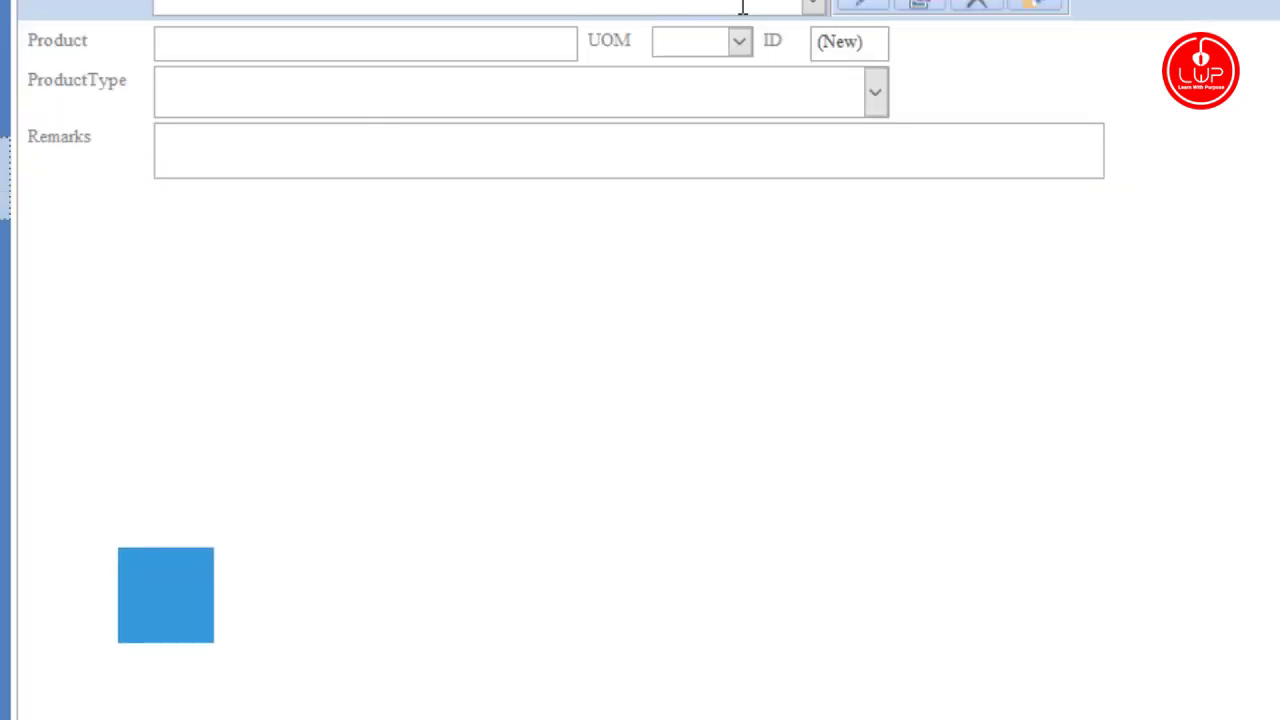
{"action": "left_click", "coordinate": [812, 5]}
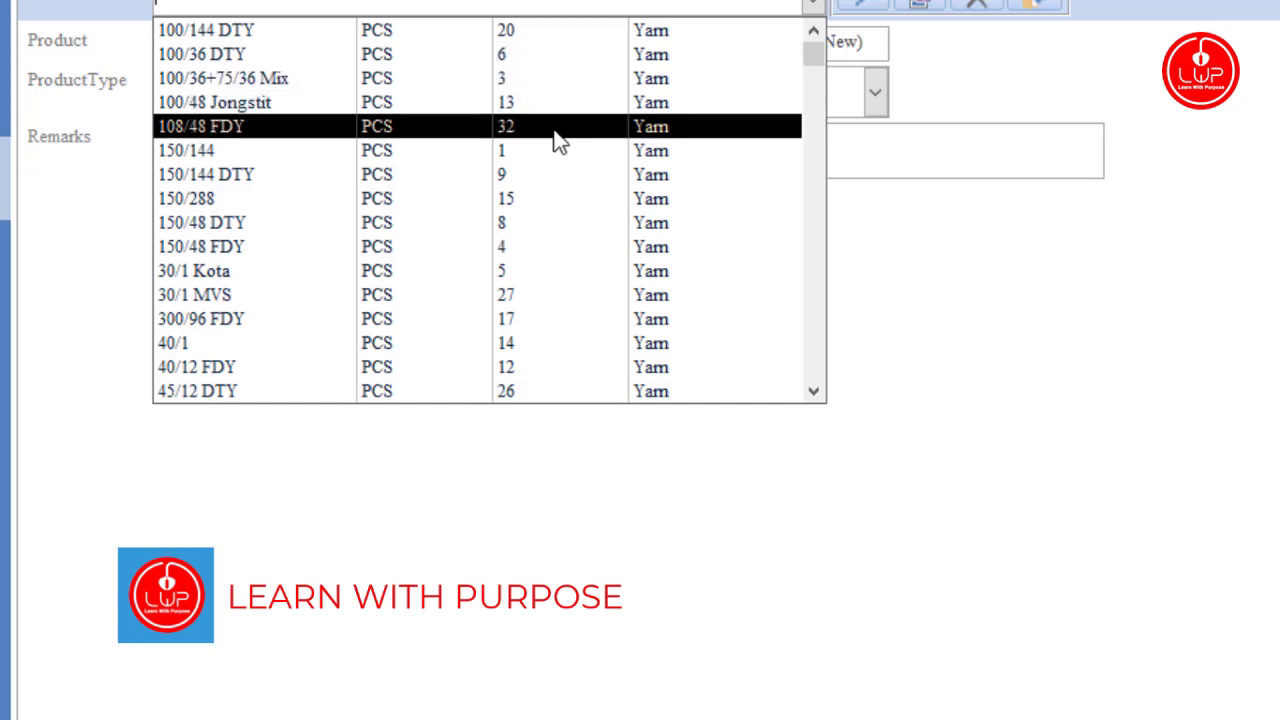
{"action": "left_click", "coordinate": [536, 106]}
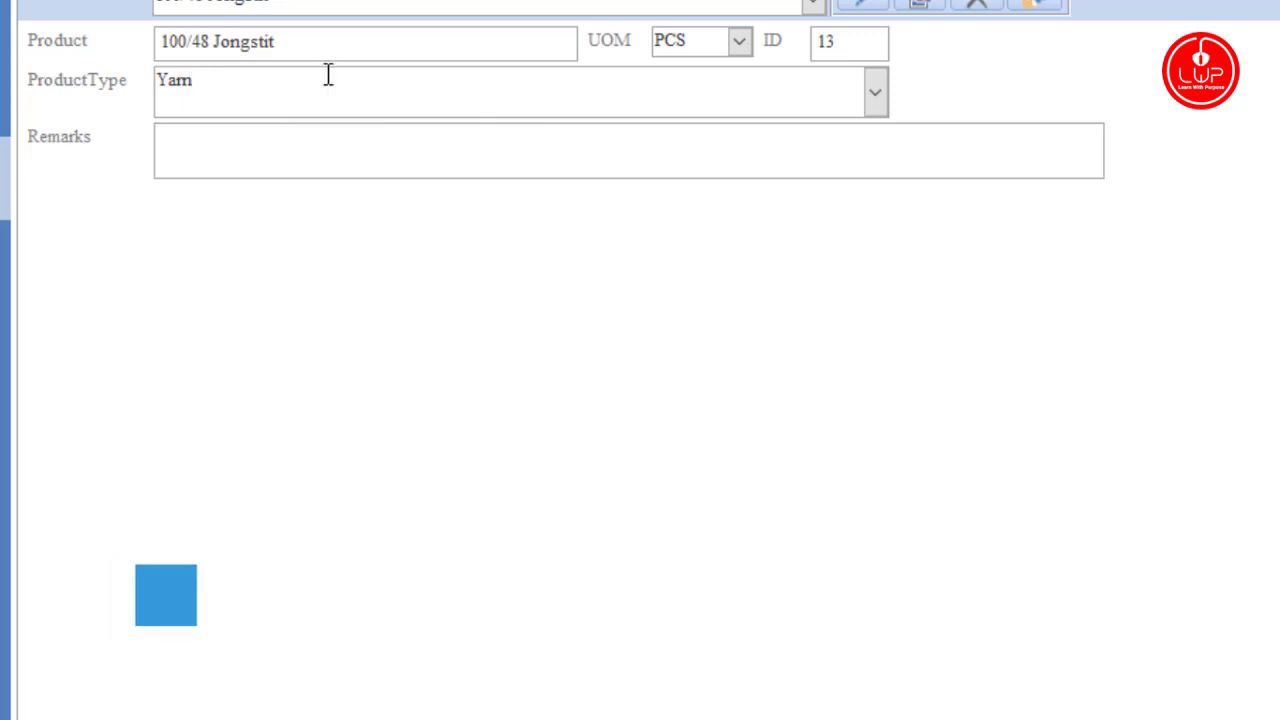
{"action": "left_click", "coordinate": [740, 41]}
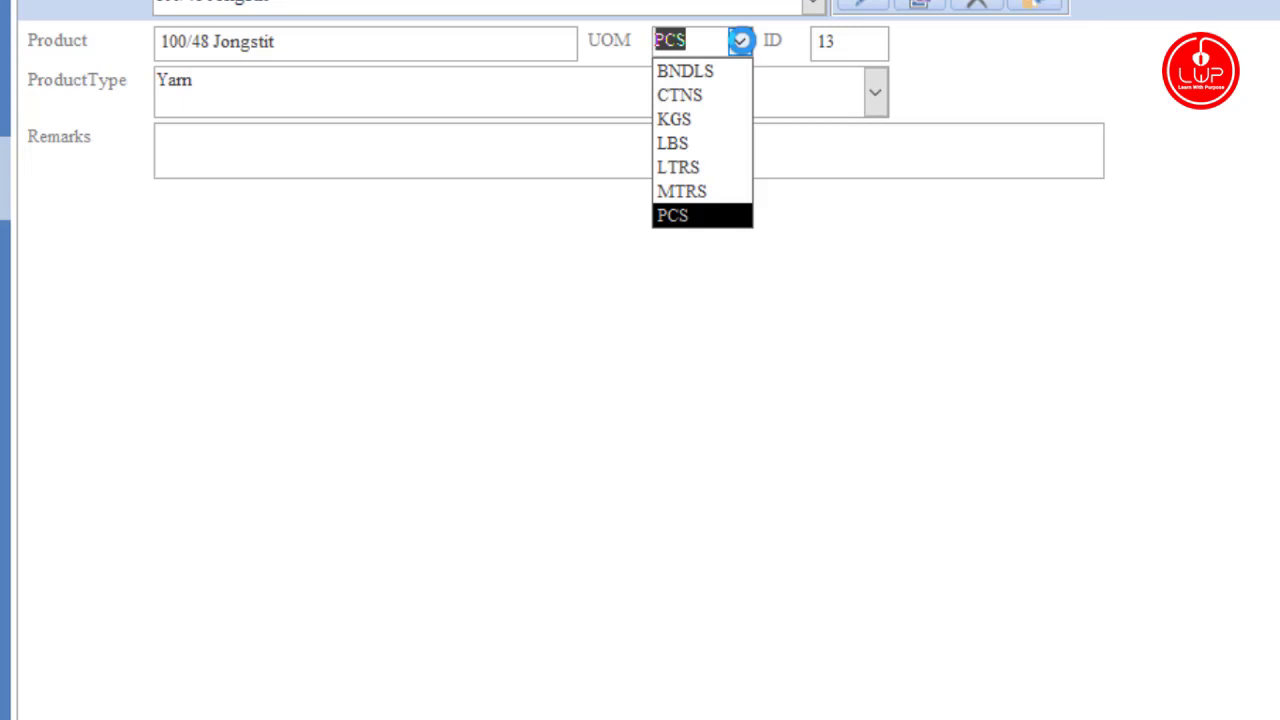
{"action": "left_click", "coordinate": [740, 41]}
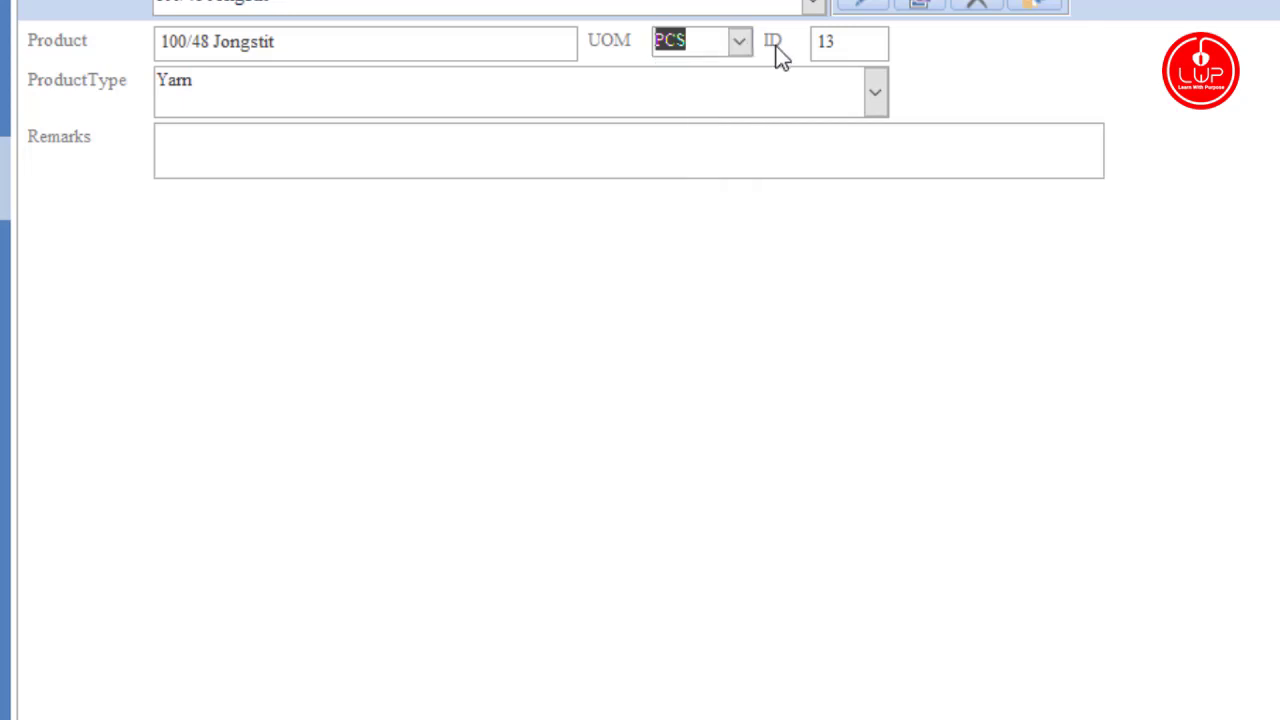
Step: Check the product remarks and product list, keeping 100/48 Jongstit, then close Product Master
{"action": "left_click", "coordinate": [677, 127]}
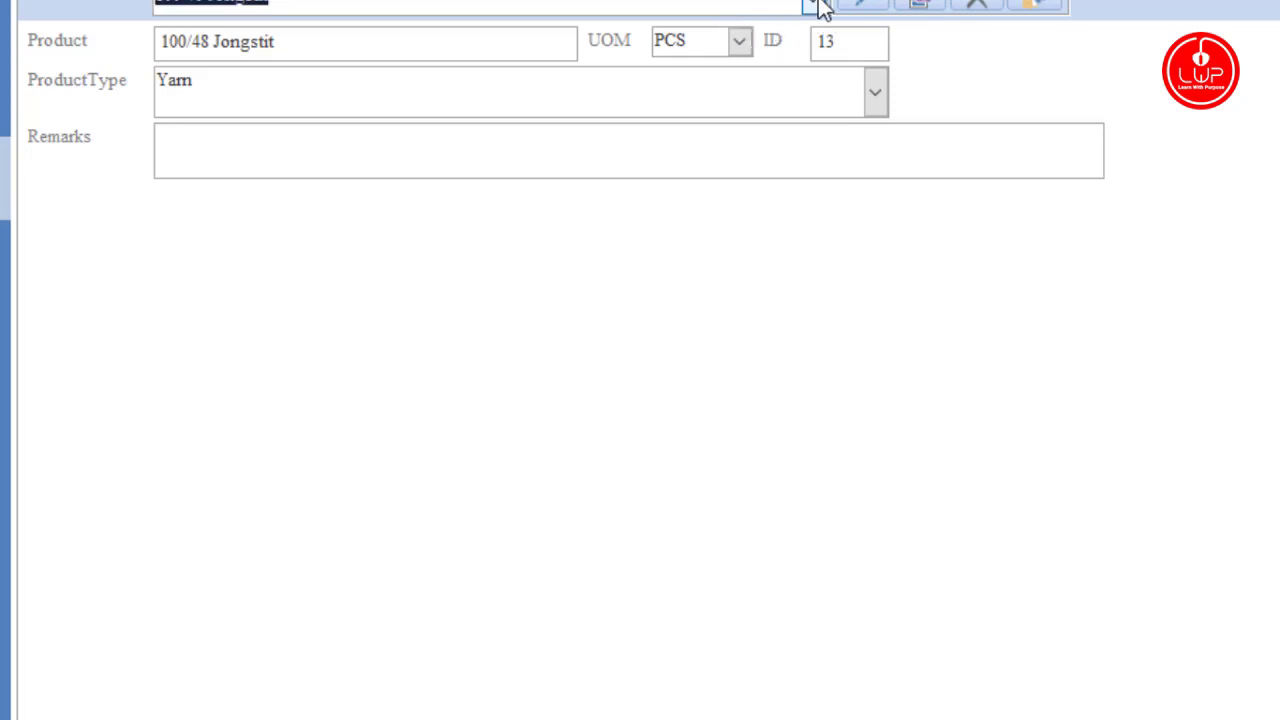
{"action": "left_click", "coordinate": [816, 6]}
{"action": "left_click", "coordinate": [816, 6]}
{"action": "left_click", "coordinate": [814, 5]}
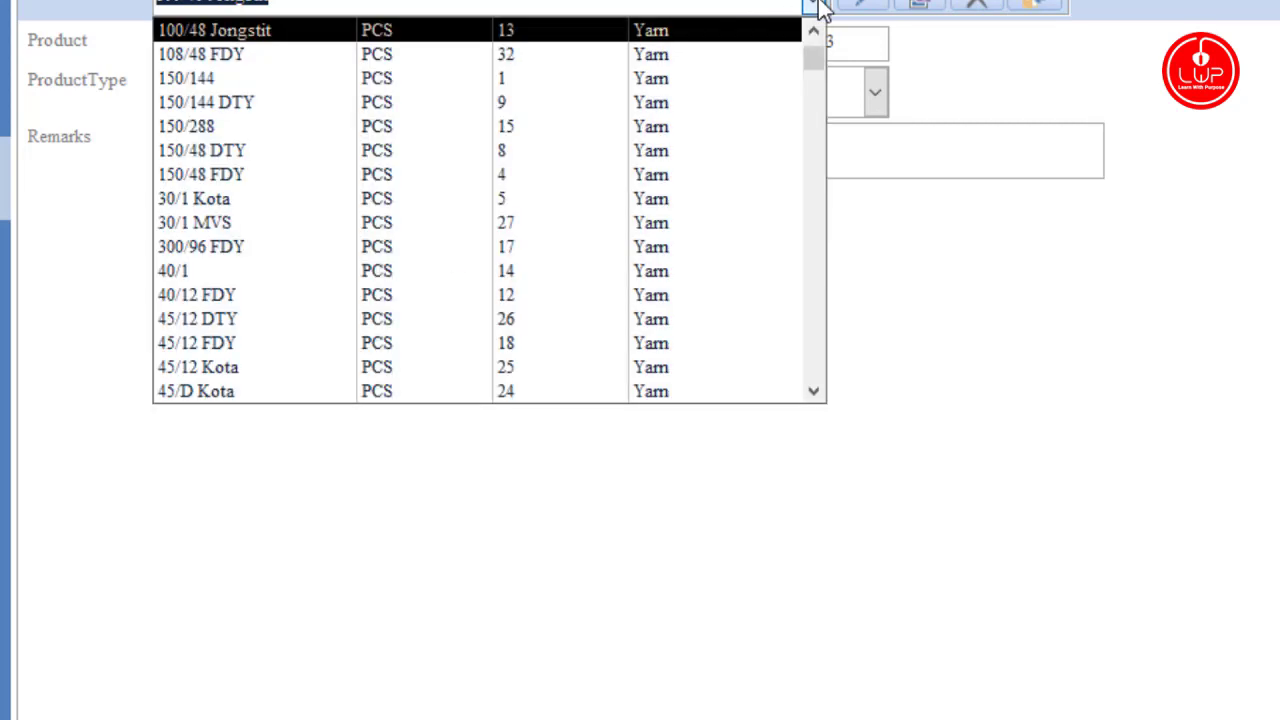
{"action": "scroll", "coordinate": [590, 320], "scroll_direction": "down", "scroll_amount": 2}
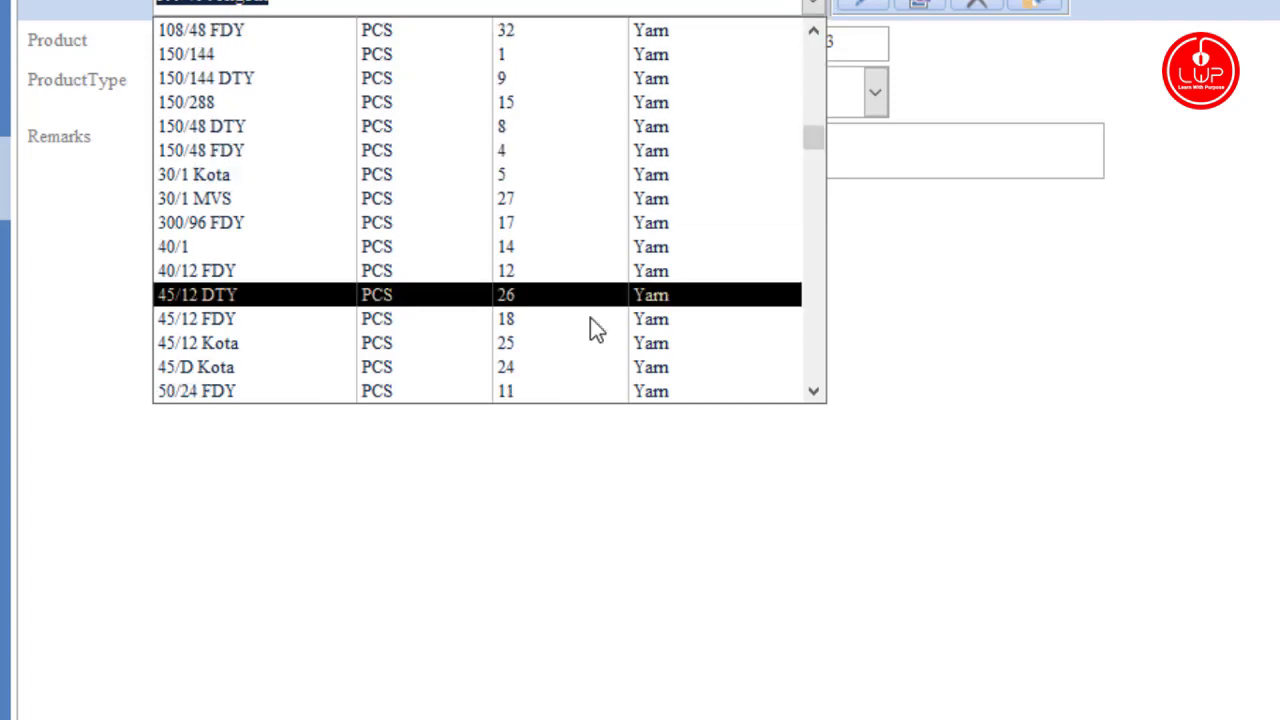
{"action": "left_click", "coordinate": [1177, 251]}
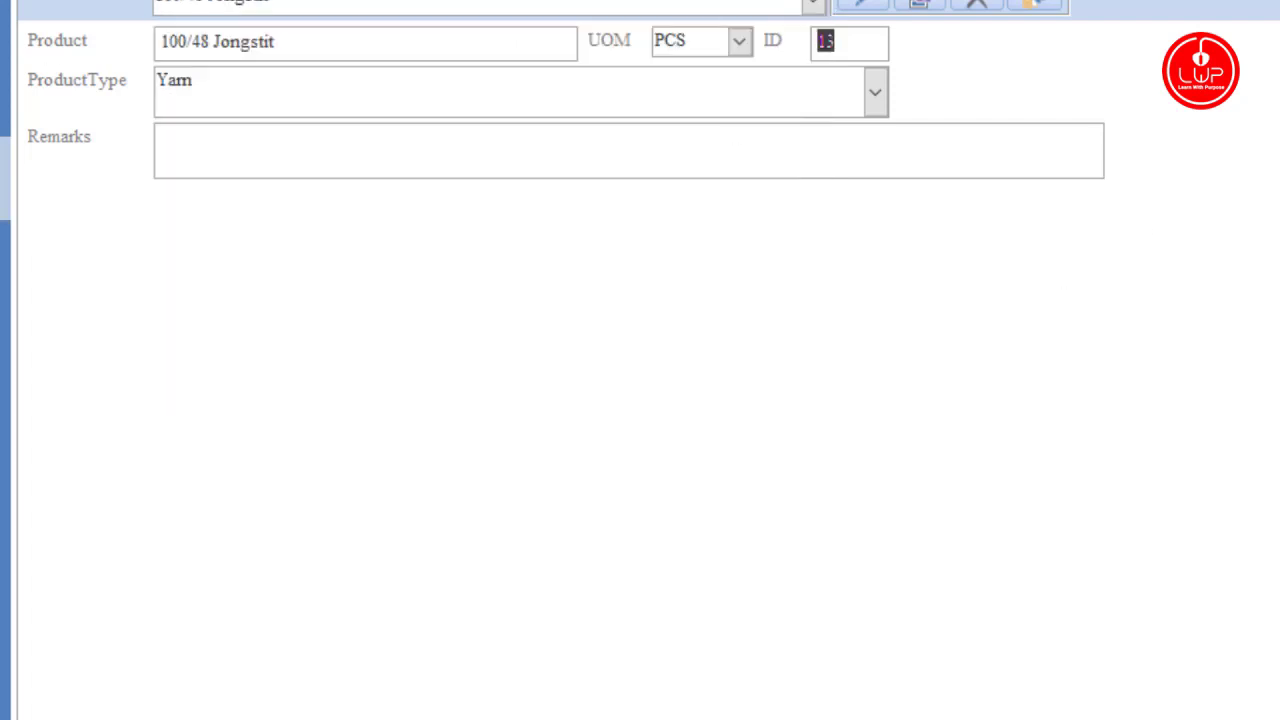
{"action": "key", "text": "ctrl+w"}
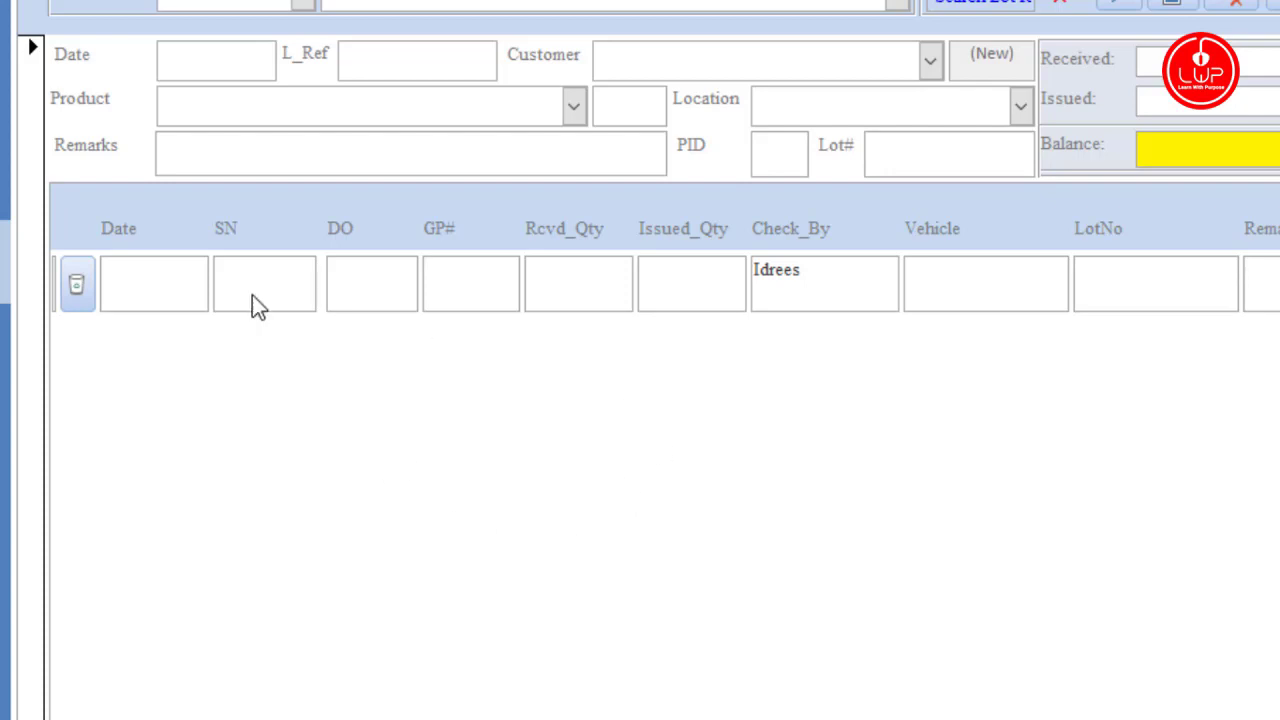
Step: Load lot A170's stock records into the Product Status form
{"action": "left_click", "coordinate": [300, 2]}
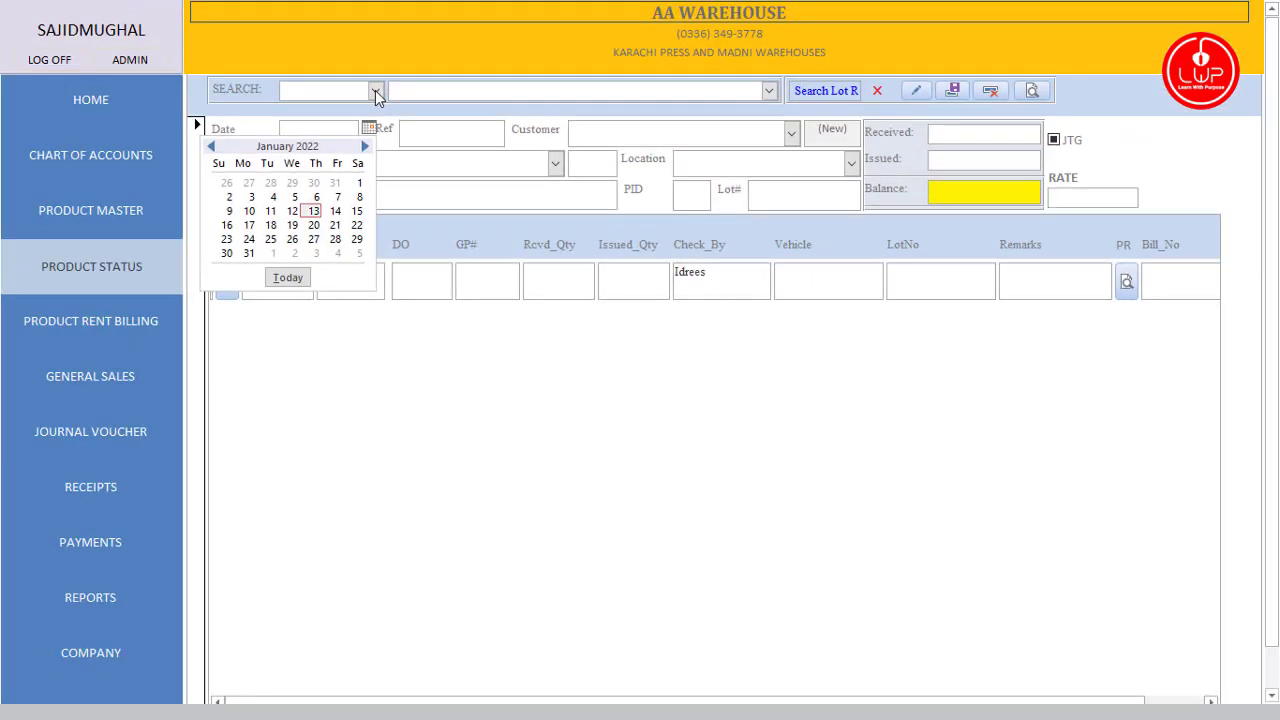
{"action": "left_click", "coordinate": [376, 91]}
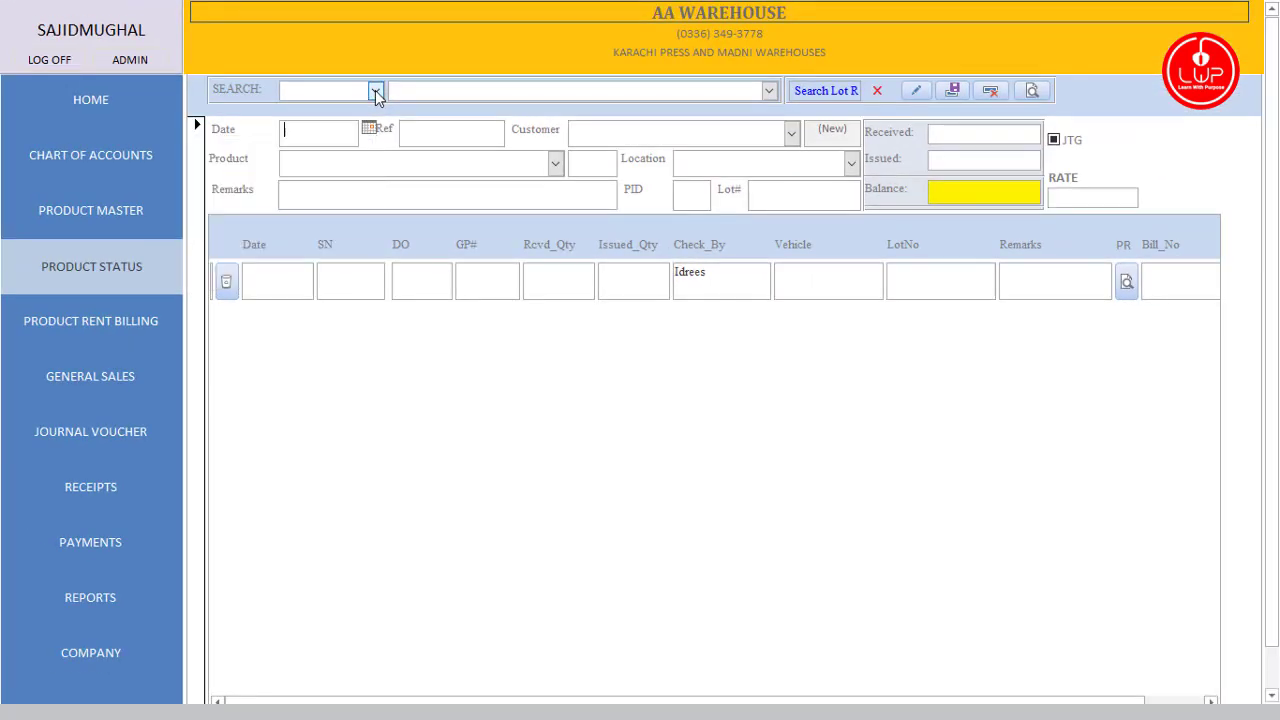
{"action": "left_click", "coordinate": [766, 92]}
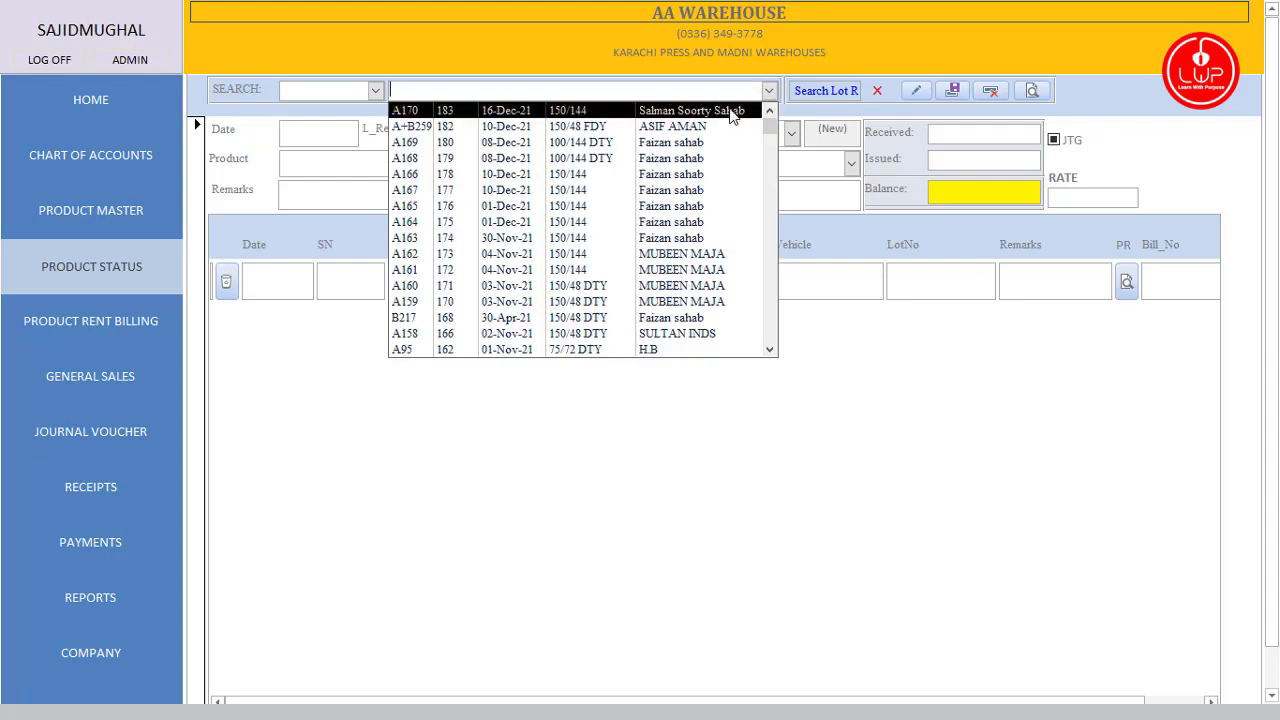
{"action": "left_click", "coordinate": [731, 112]}
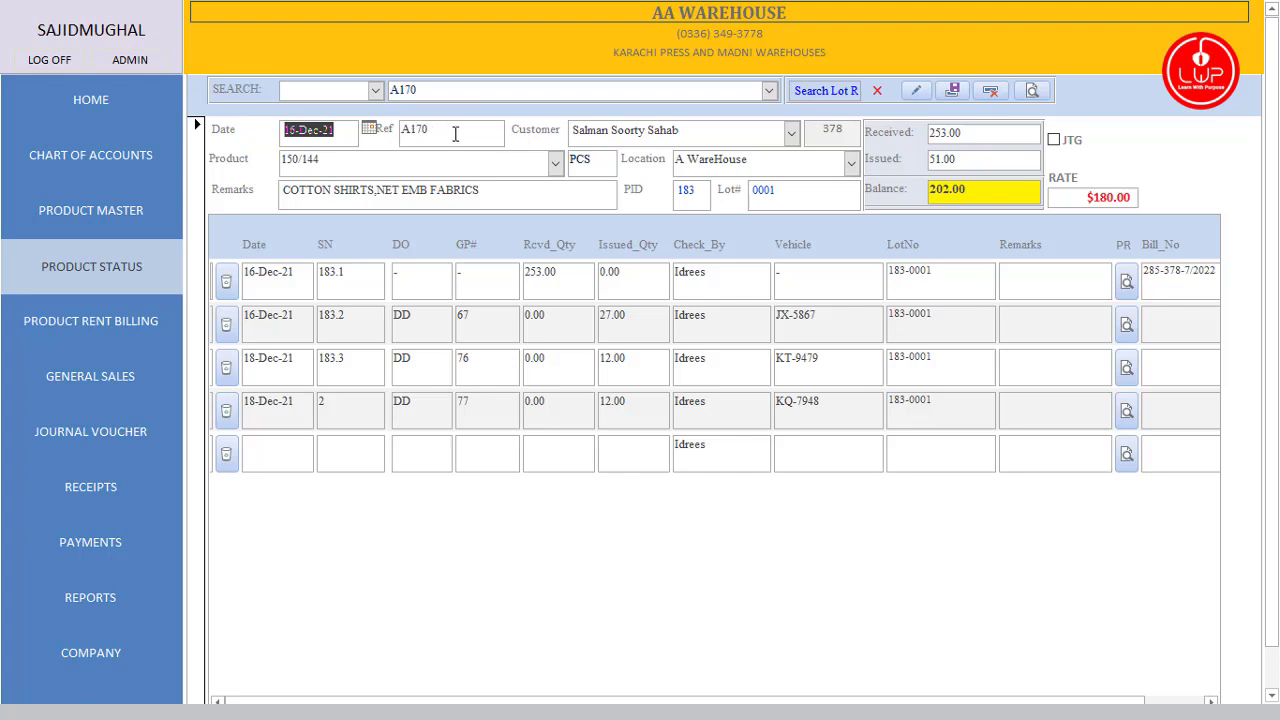
{"action": "key", "text": "Tab"}
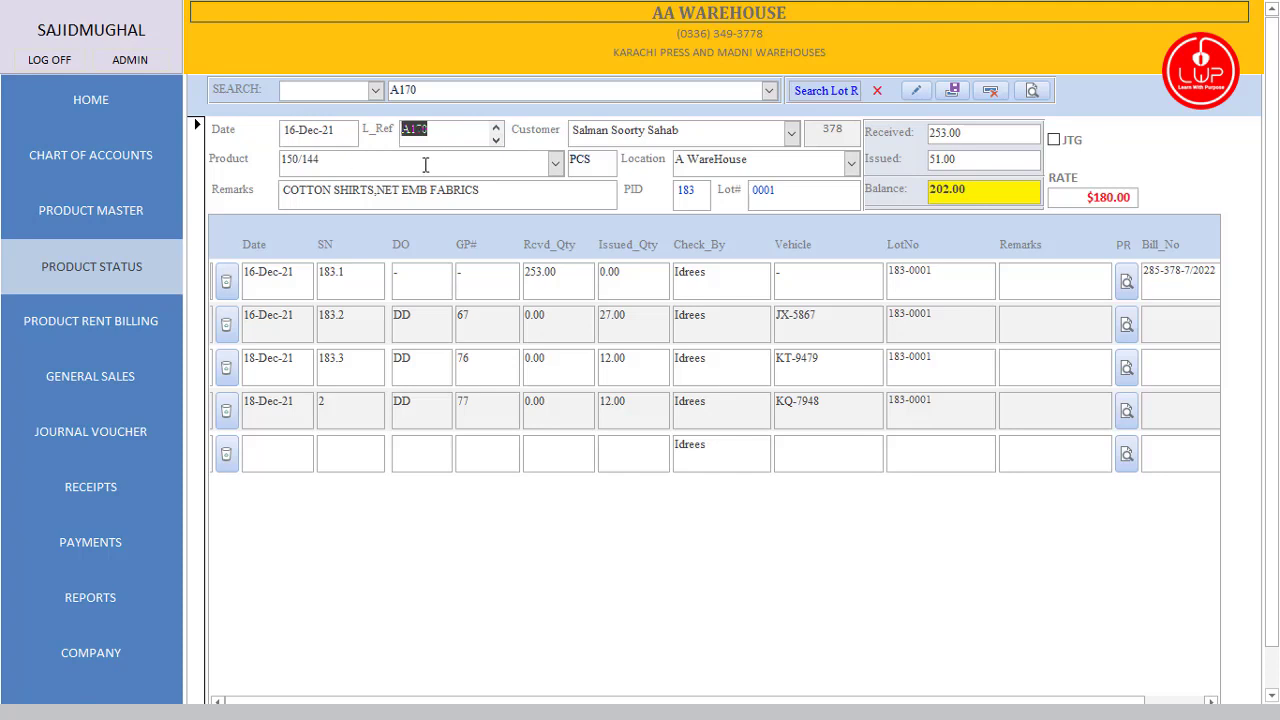
Step: Review lot A170's received 253.00, balance 202.00 and $180.00 rate values
{"action": "left_click", "coordinate": [375, 90]}
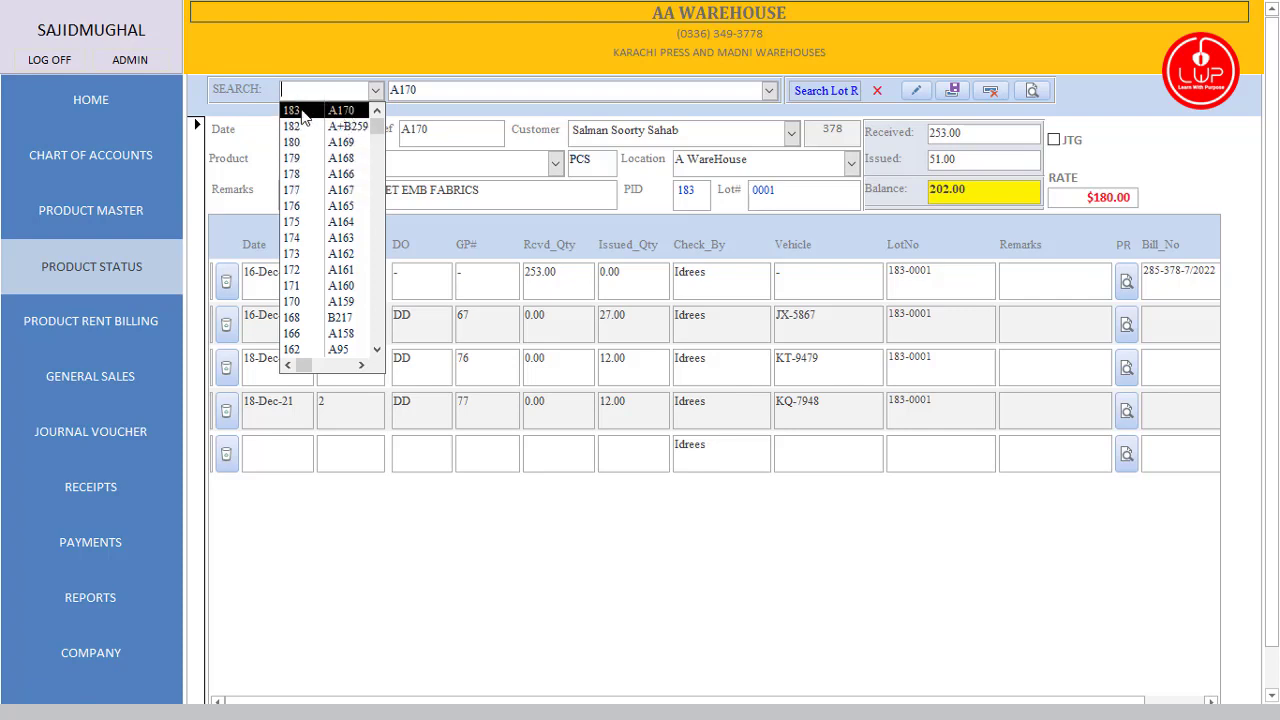
{"action": "left_click", "coordinate": [500, 89]}
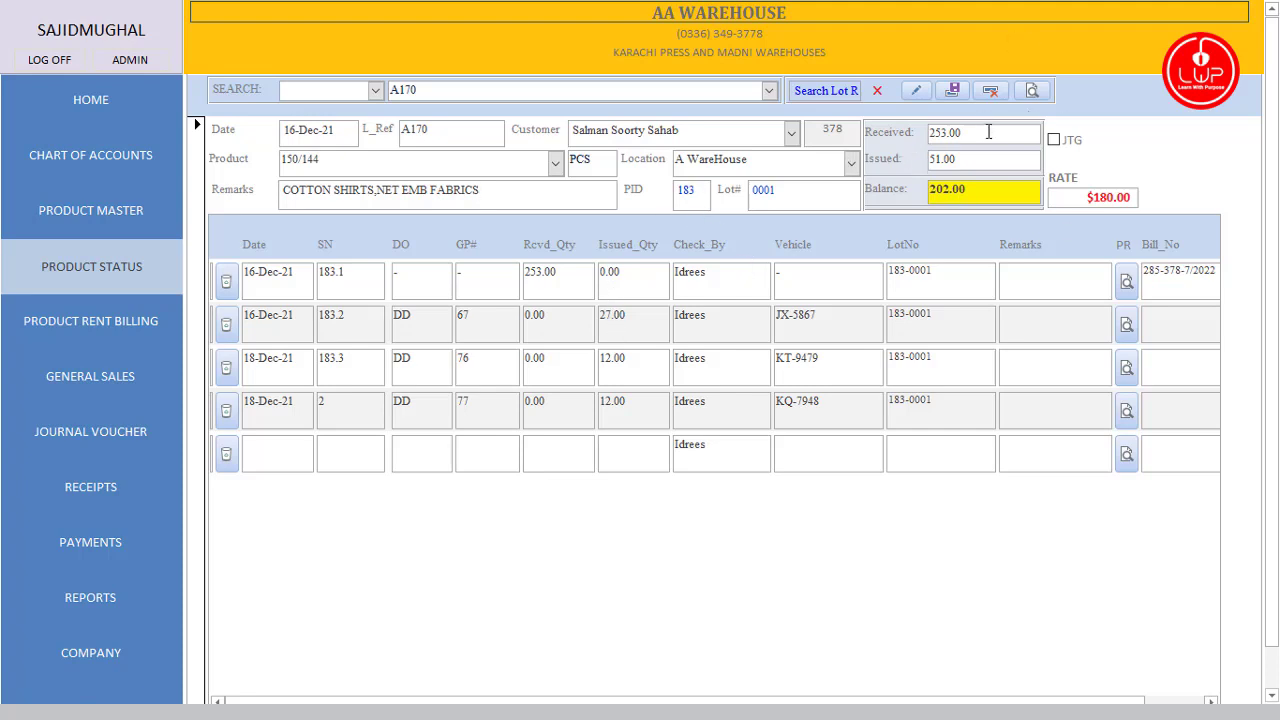
{"action": "left_click_drag", "start_coordinate": [970, 133], "coordinate": [929, 159]}
{"action": "left_click", "coordinate": [983, 196]}
{"action": "left_click_drag", "start_coordinate": [1071, 192], "coordinate": [1166, 192]}
{"action": "left_click", "coordinate": [1078, 198]}
Step: Preview lot A170's stock status report full screen, zoom in and out, then close it
{"action": "left_click", "coordinate": [1038, 94]}
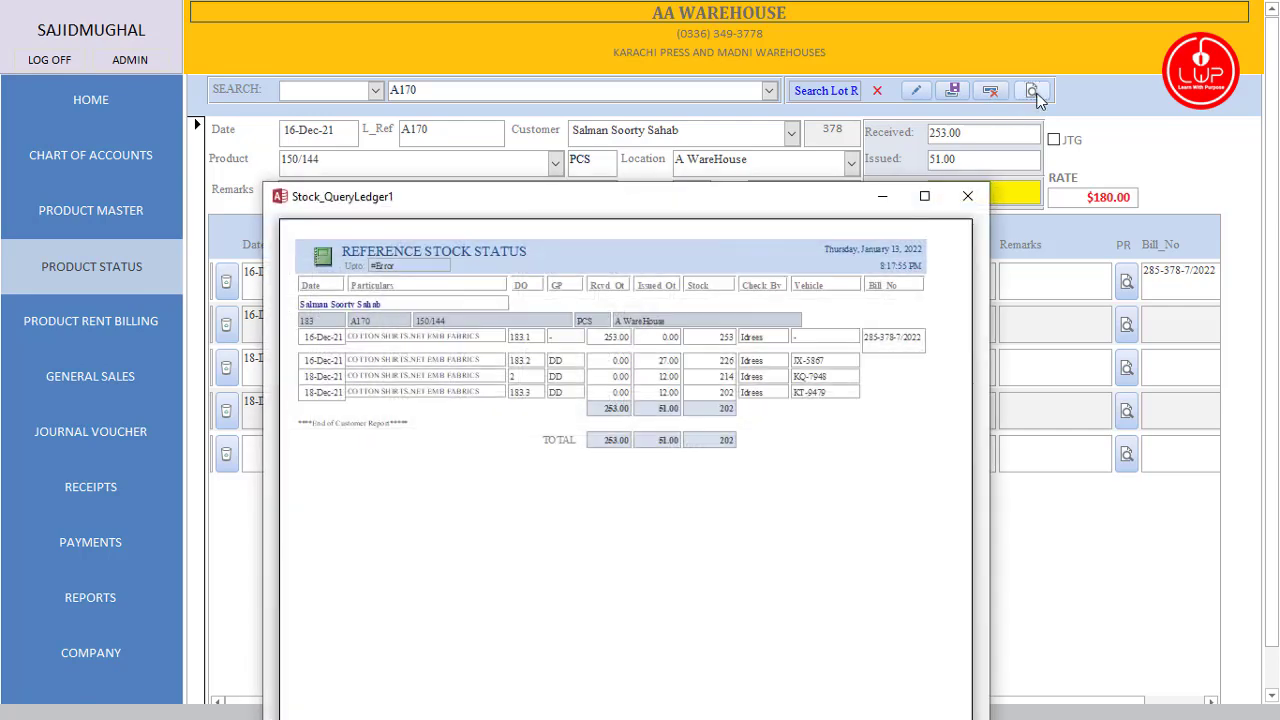
{"action": "left_click", "coordinate": [924, 197]}
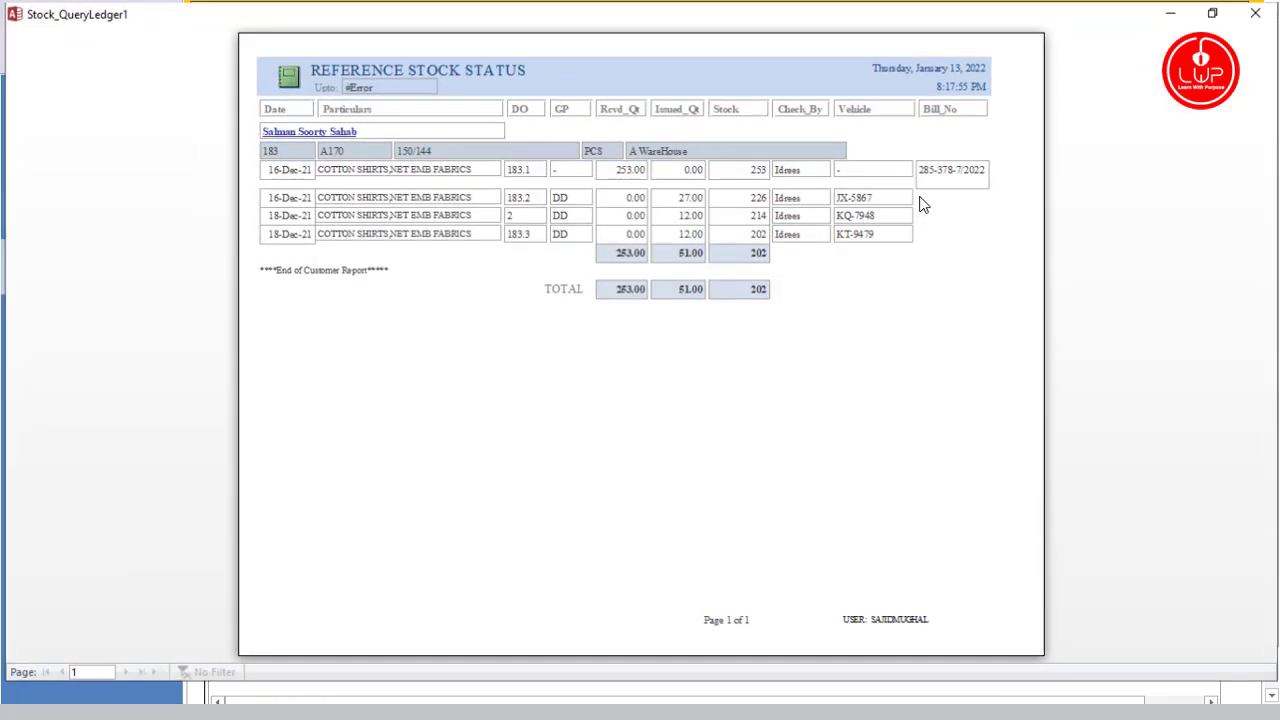
{"action": "left_click", "coordinate": [489, 200]}
{"action": "scroll", "coordinate": [650, 263], "scroll_direction": "up", "scroll_amount": 2}
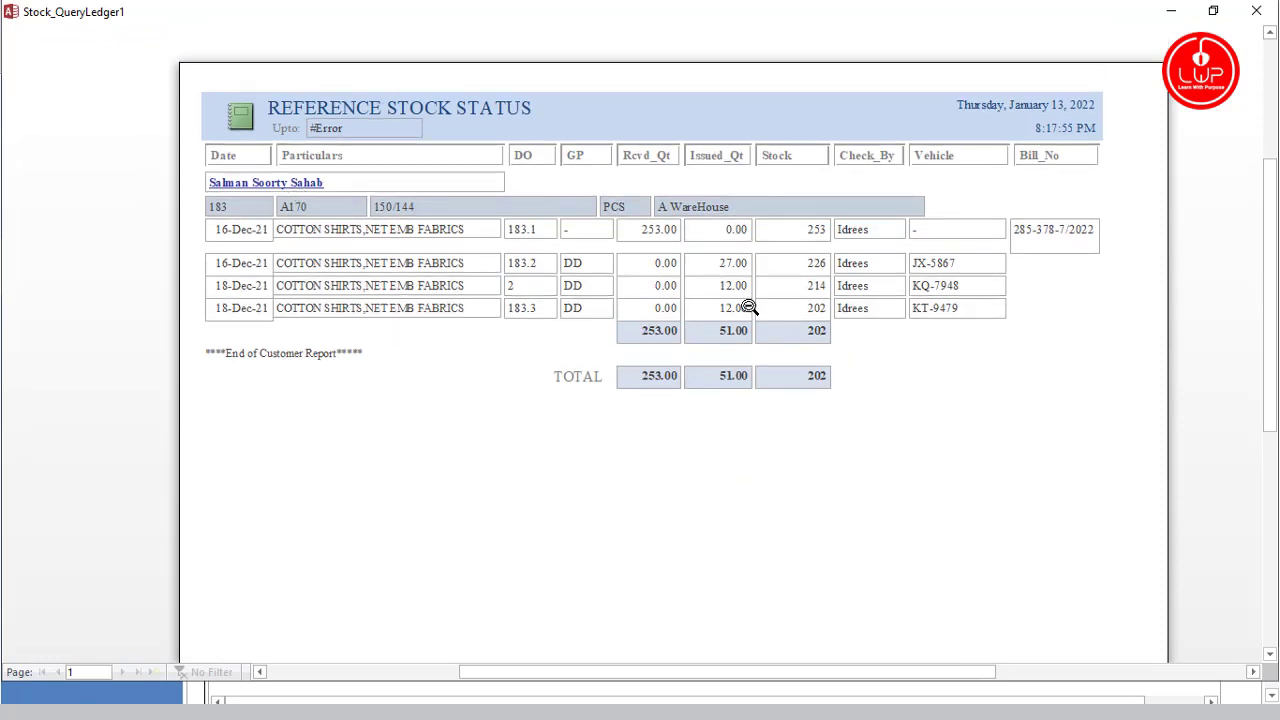
{"action": "left_click", "coordinate": [557, 289]}
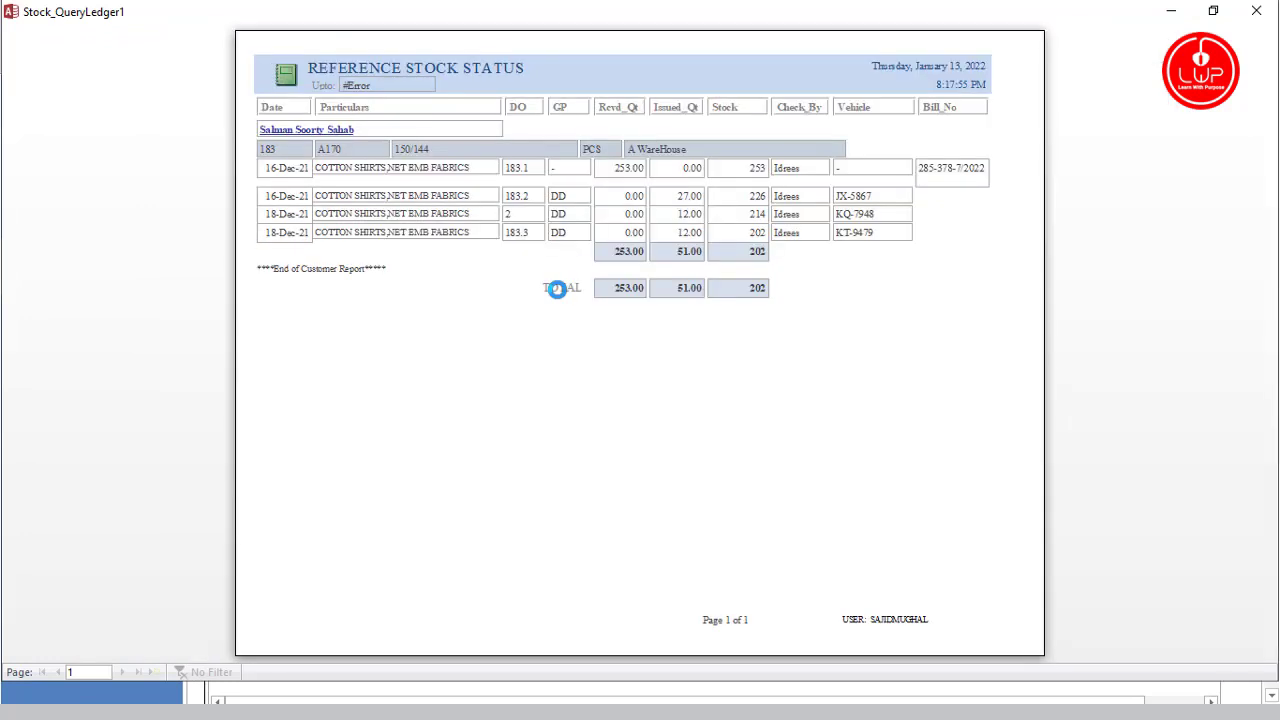
{"action": "left_click", "coordinate": [832, 281]}
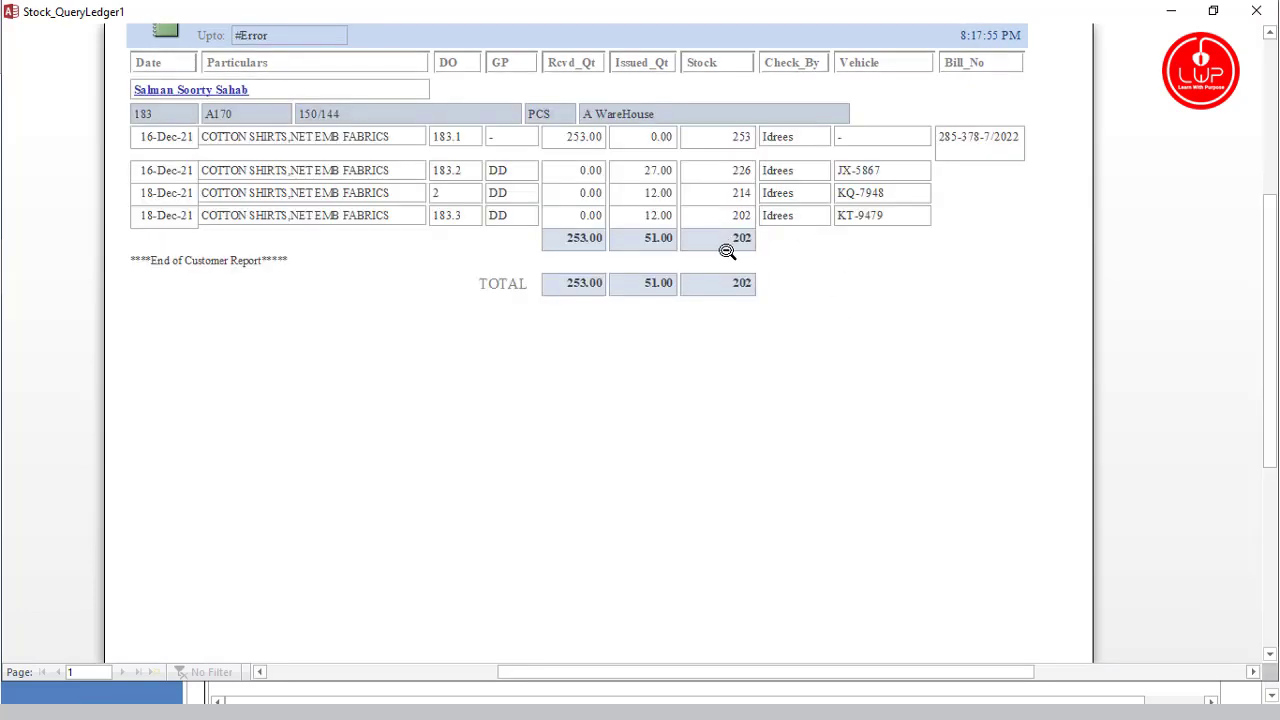
{"action": "left_click", "coordinate": [1258, 11]}
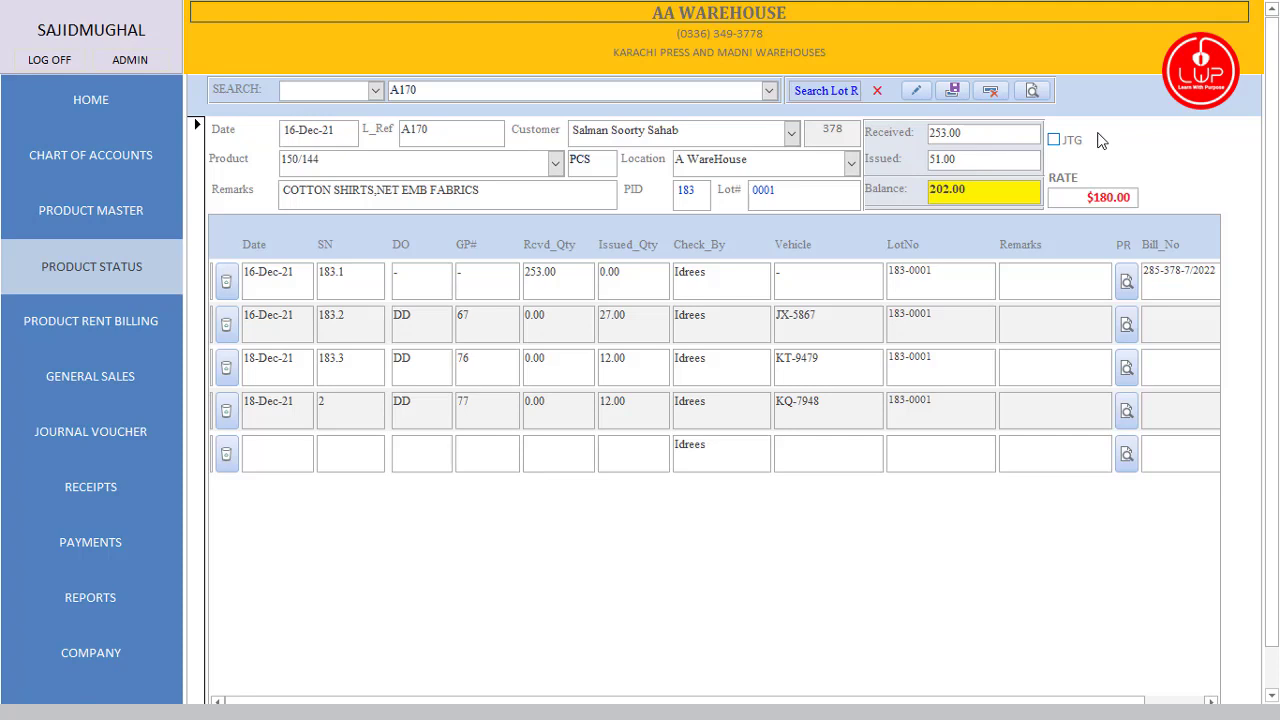
{"action": "left_click", "coordinate": [790, 135]}
{"action": "left_click", "coordinate": [788, 131]}
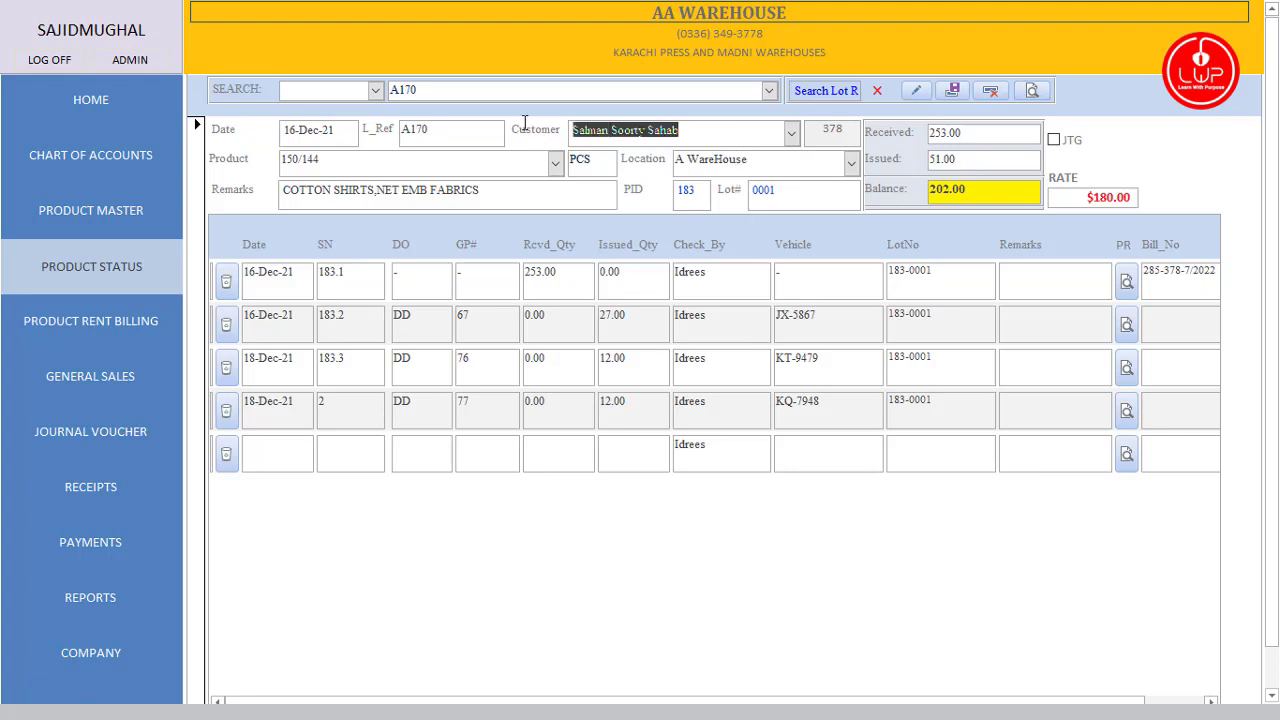
{"action": "double_click", "coordinate": [770, 163]}
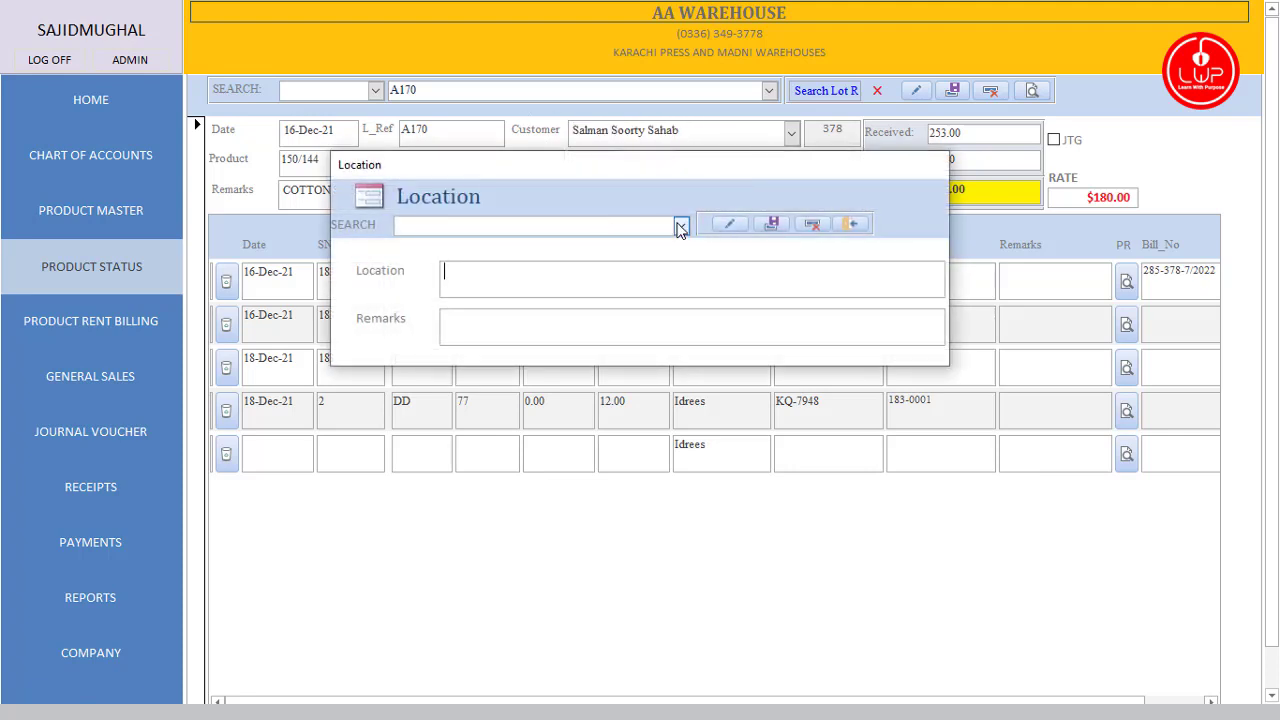
{"action": "left_click", "coordinate": [679, 226]}
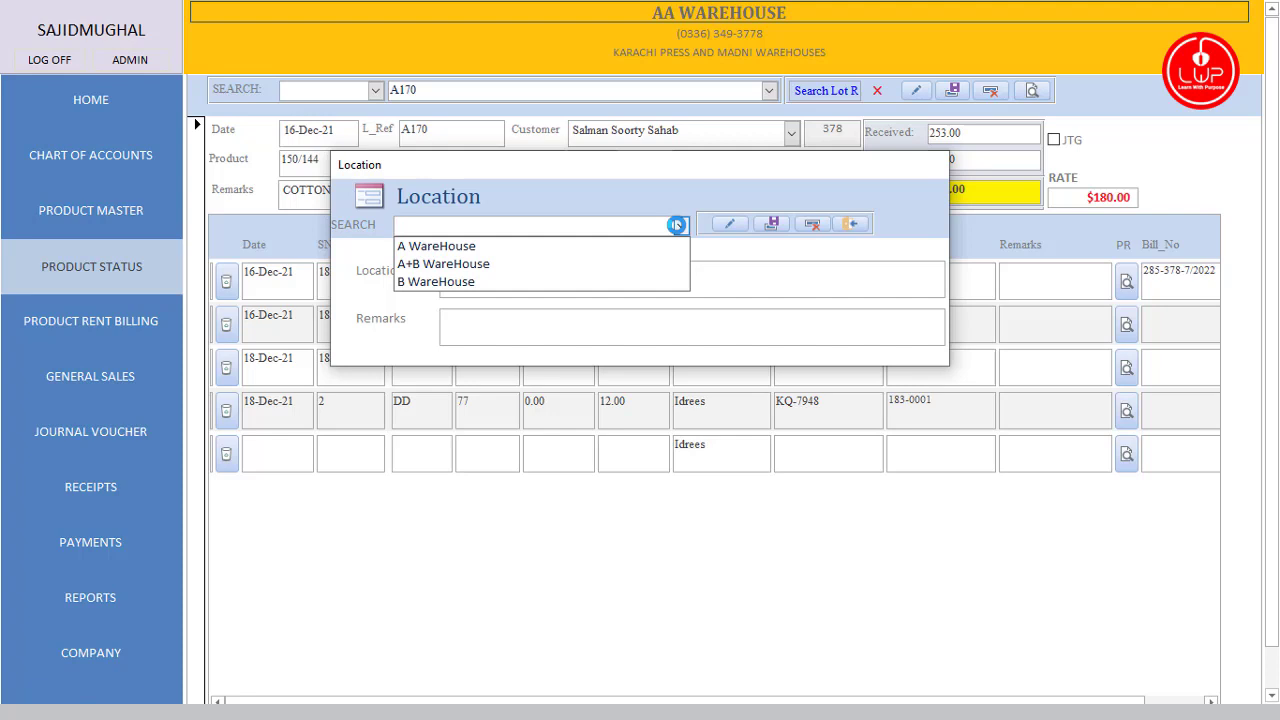
{"action": "left_click", "coordinate": [717, 186]}
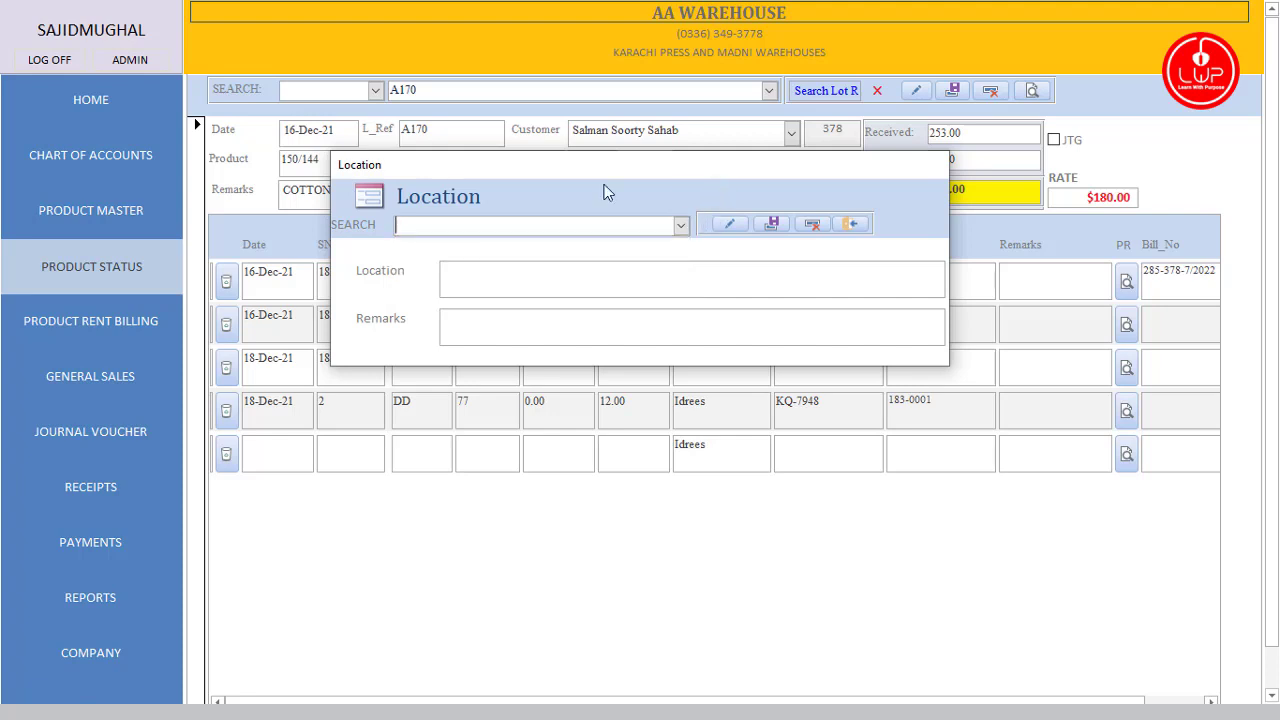
{"action": "left_click", "coordinate": [852, 224]}
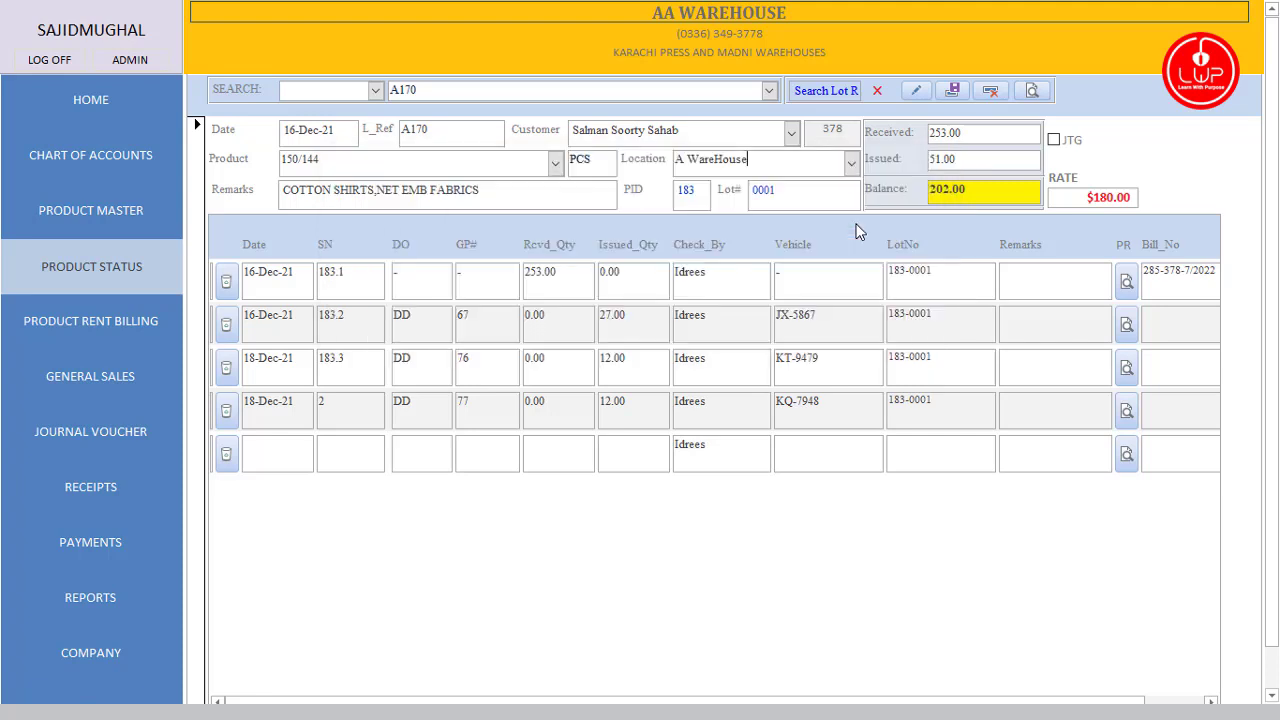
{"action": "left_click", "coordinate": [850, 357]}
{"action": "left_click", "coordinate": [847, 405]}
{"action": "left_click", "coordinate": [1060, 693]}
{"action": "left_click", "coordinate": [1127, 411]}
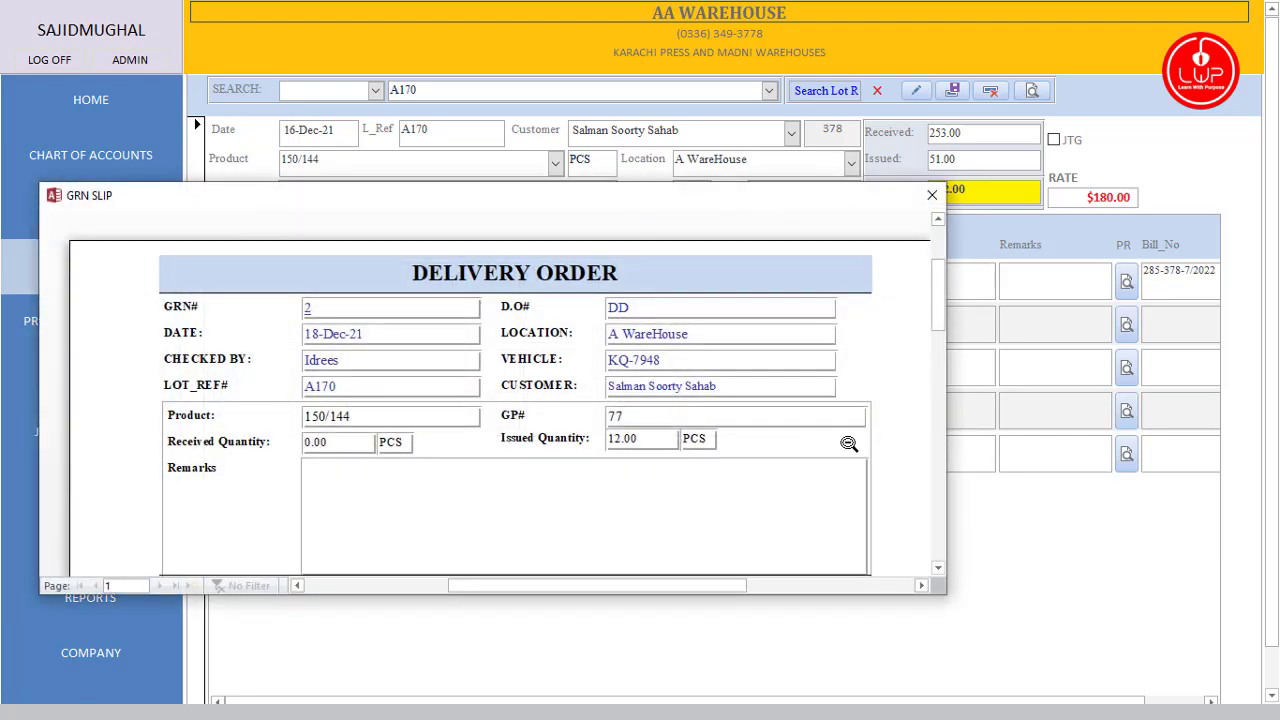
{"action": "scroll", "coordinate": [540, 381], "scroll_direction": "down", "scroll_amount": 1}
{"action": "scroll", "coordinate": [540, 382], "scroll_direction": "up", "scroll_amount": 1}
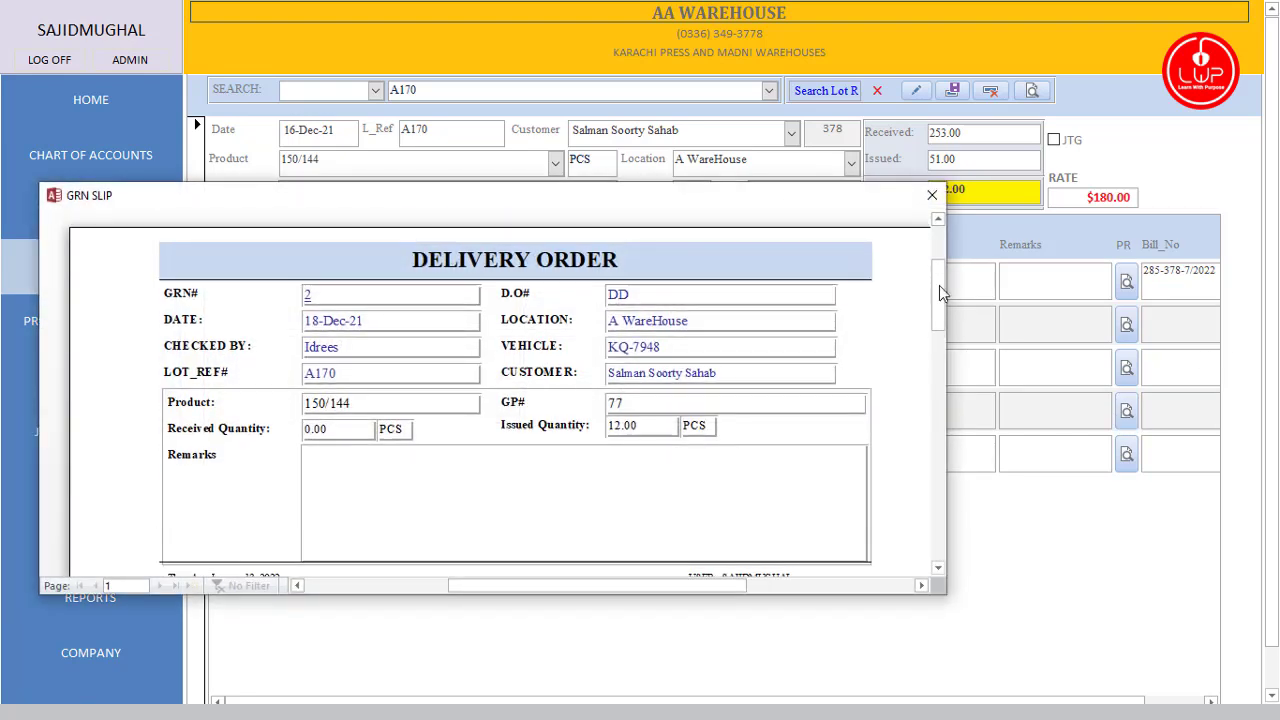
{"action": "scroll", "coordinate": [777, 366], "scroll_direction": "down", "scroll_amount": 2}
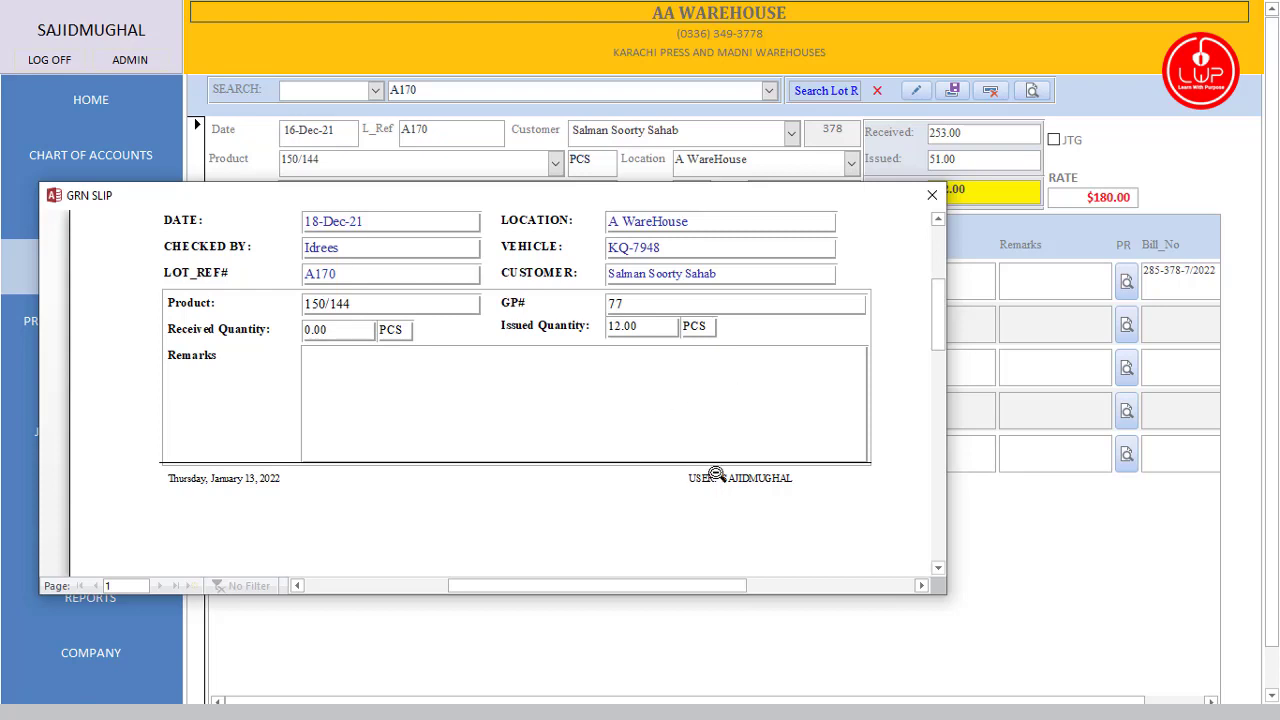
{"action": "scroll", "coordinate": [554, 448], "scroll_direction": "up", "scroll_amount": 2}
{"action": "scroll", "coordinate": [554, 448], "scroll_direction": "up", "scroll_amount": 1}
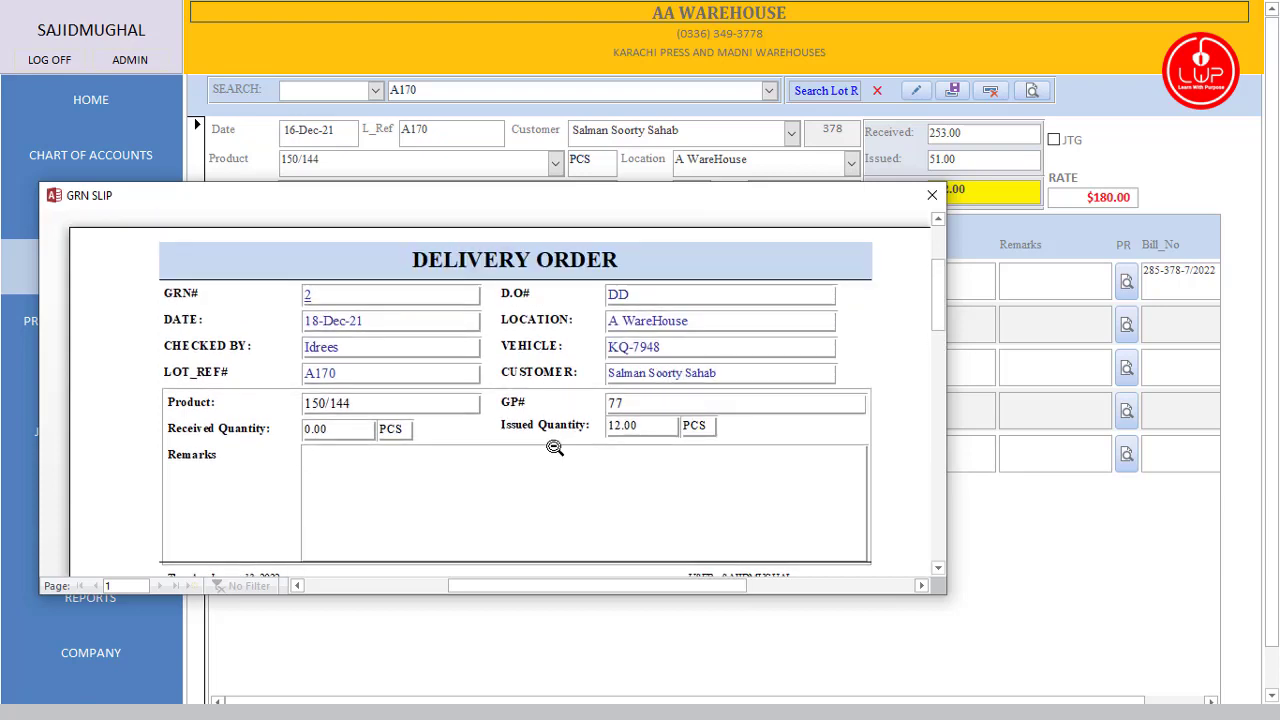
{"action": "scroll", "coordinate": [403, 355], "scroll_direction": "up", "scroll_amount": 1}
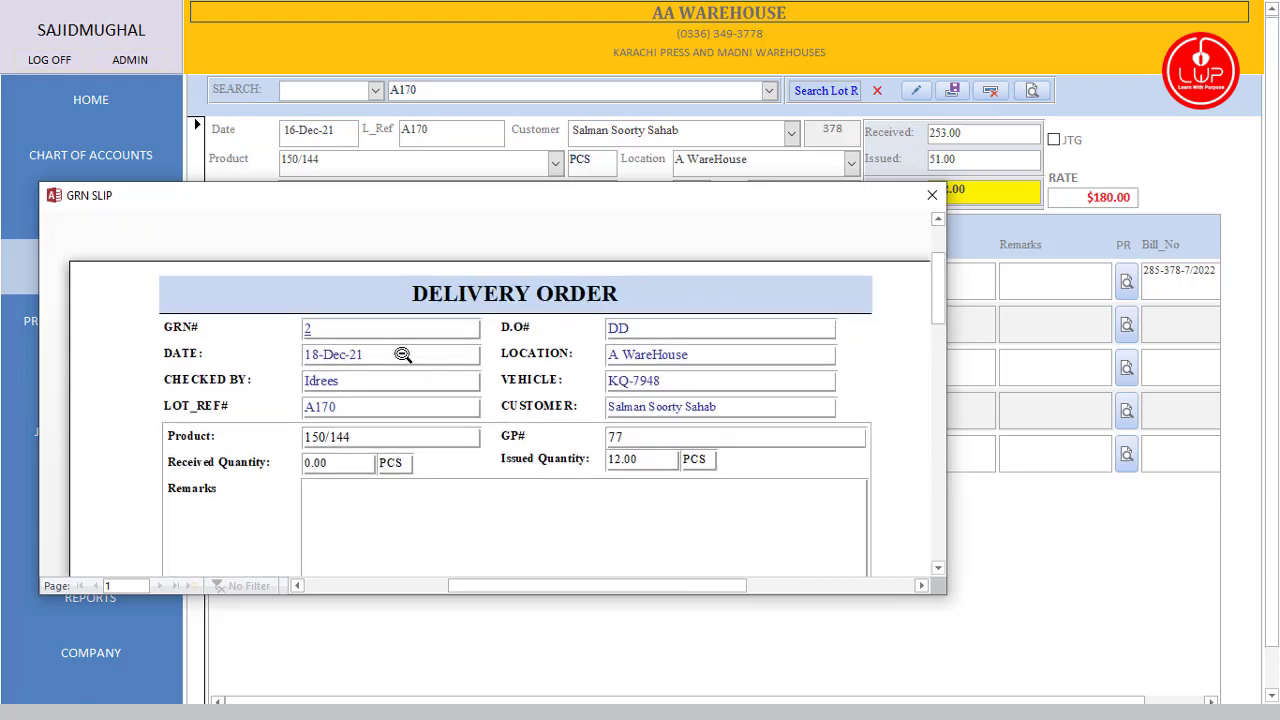
{"action": "scroll", "coordinate": [403, 355], "scroll_direction": "down", "scroll_amount": 2}
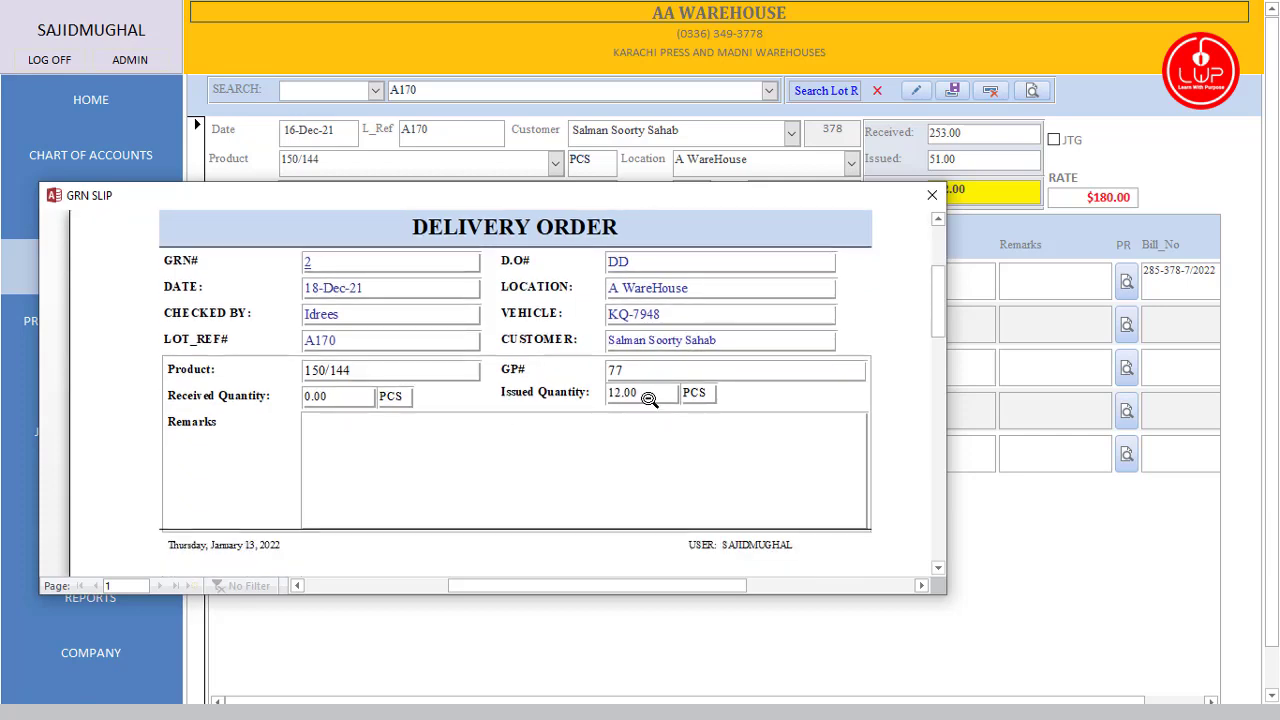
{"action": "left_click", "coordinate": [933, 197]}
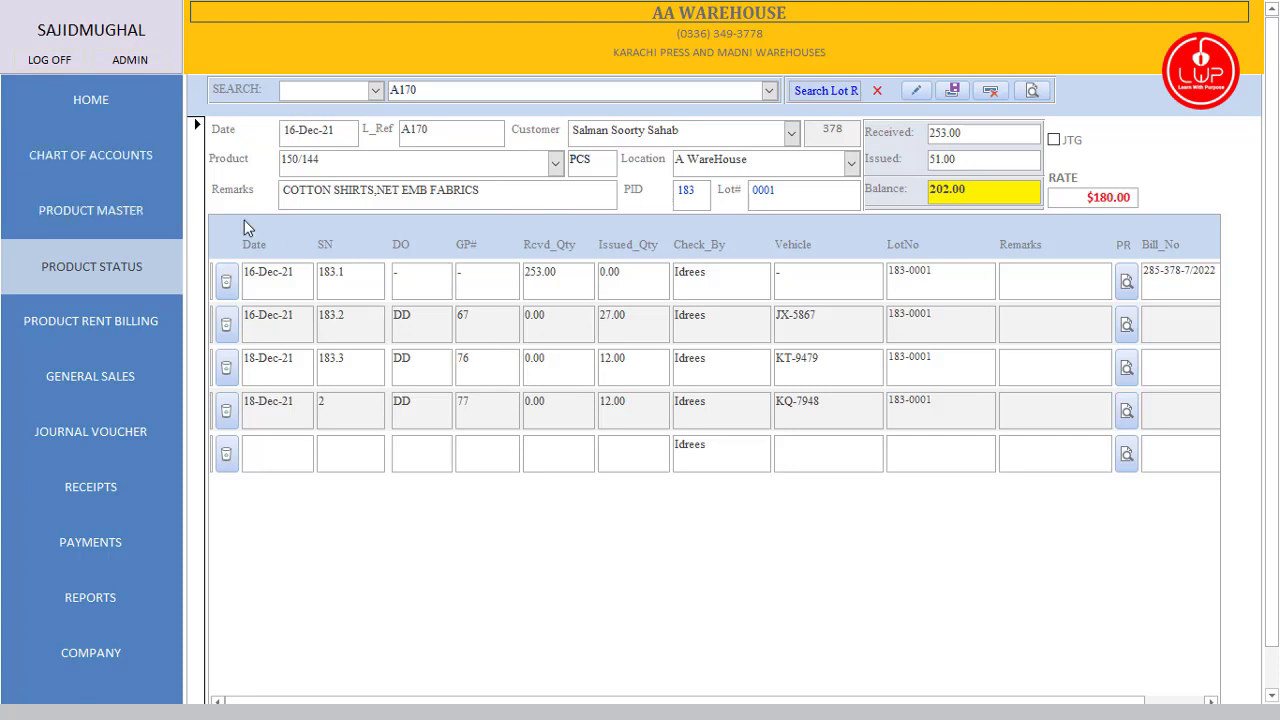
Step: In Product Rent Billing, load the latest bill and the 07-Aug-21 brought-forward bill, then show the billing summary
{"action": "left_click", "coordinate": [71, 340]}
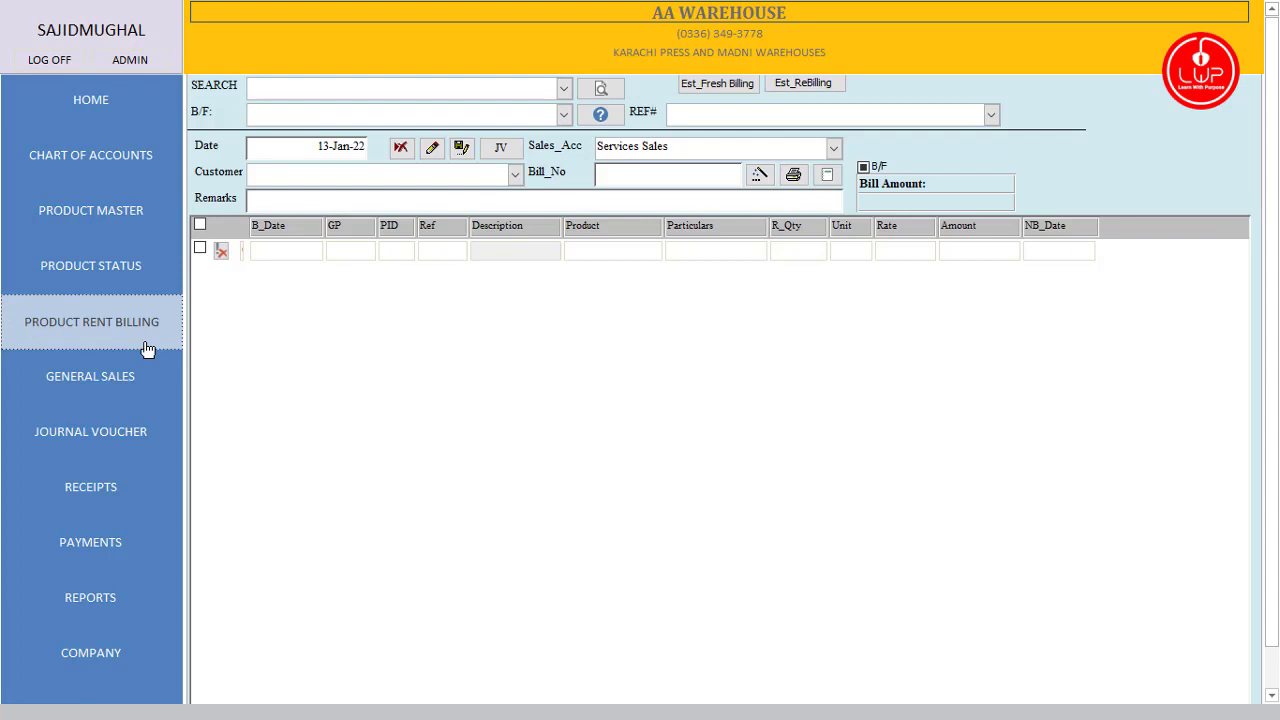
{"action": "left_click", "coordinate": [563, 89]}
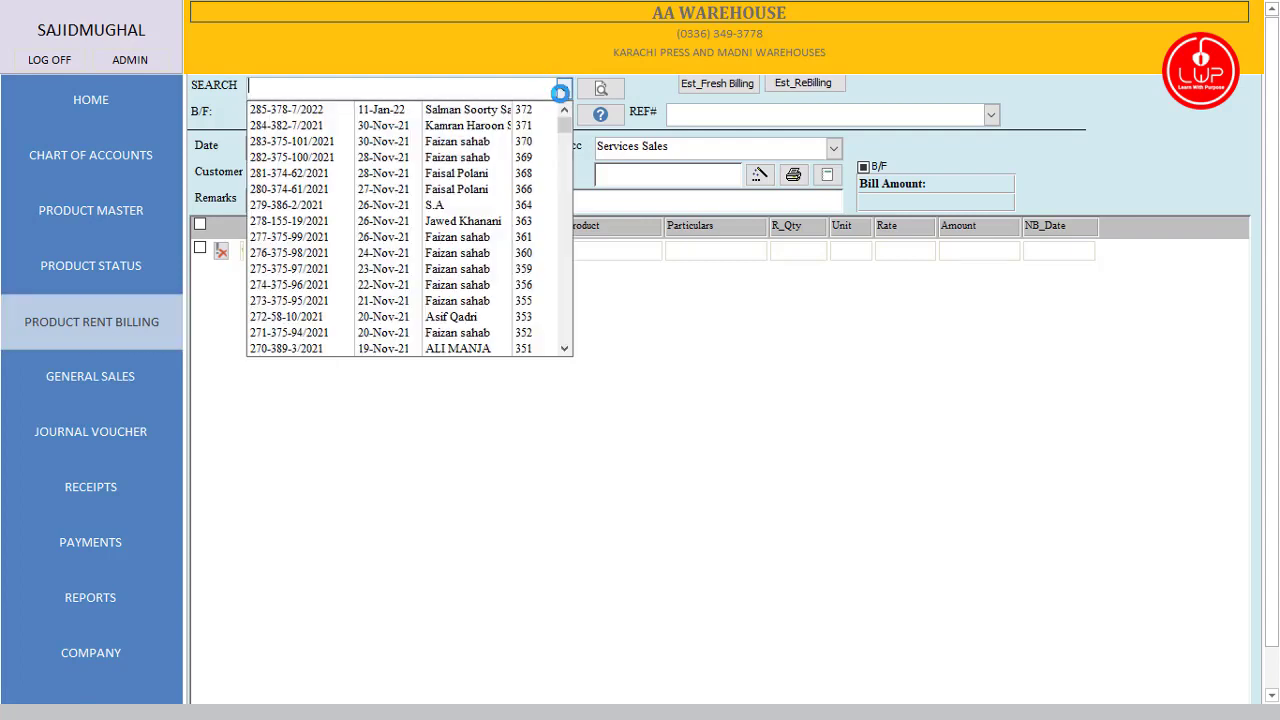
{"action": "left_click", "coordinate": [546, 110]}
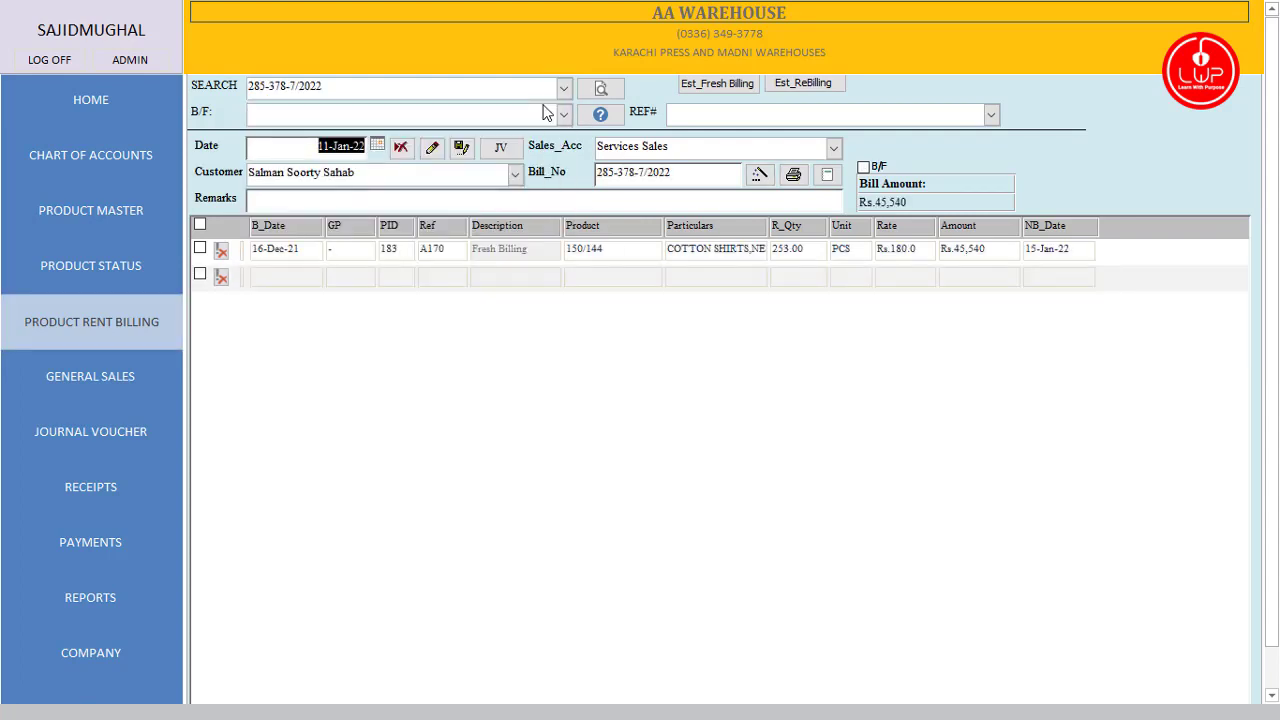
{"action": "left_click", "coordinate": [564, 114]}
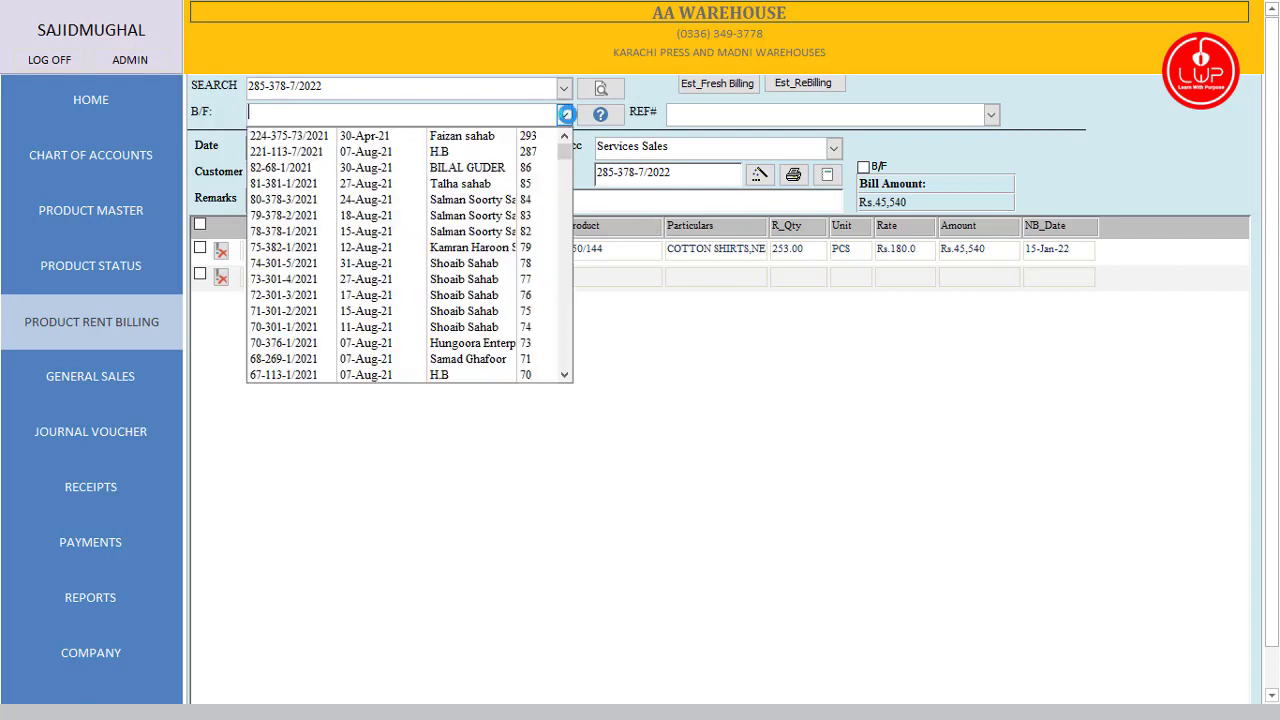
{"action": "left_click", "coordinate": [520, 150]}
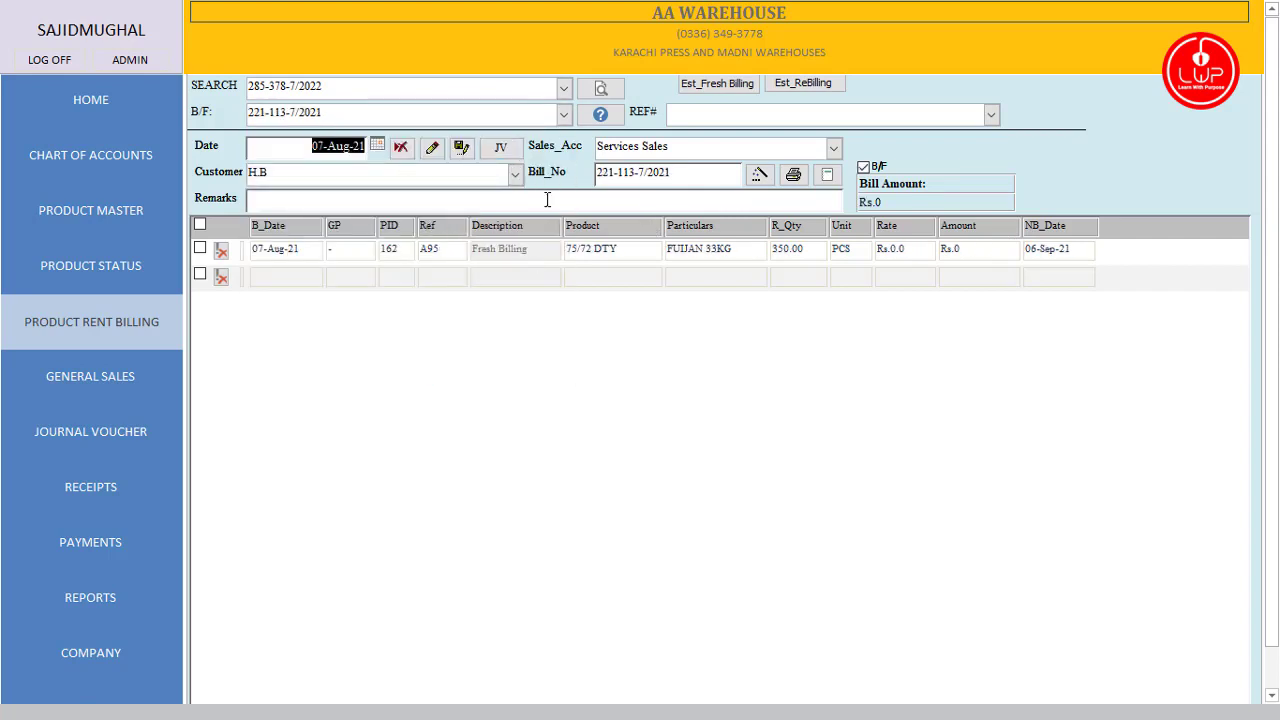
{"action": "left_click", "coordinate": [601, 116]}
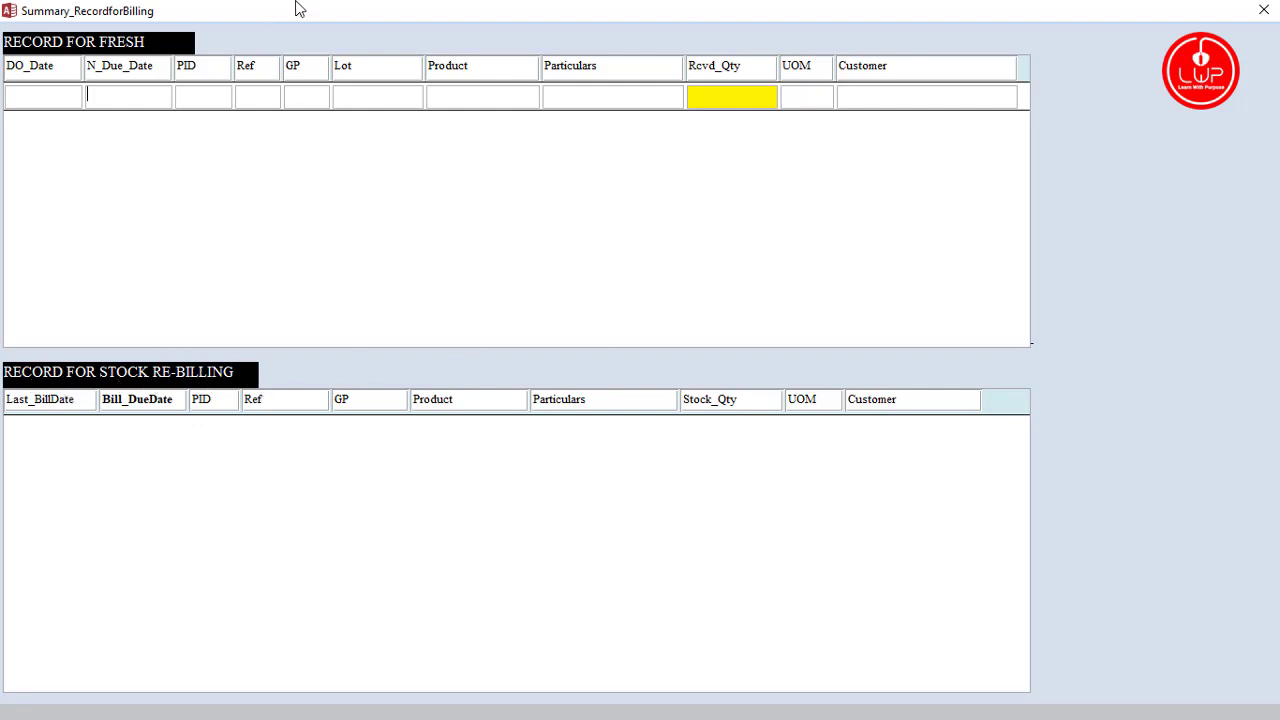
Step: Close the billing summary and reload a blank Product Rent Billing form
{"action": "left_click", "coordinate": [1265, 12]}
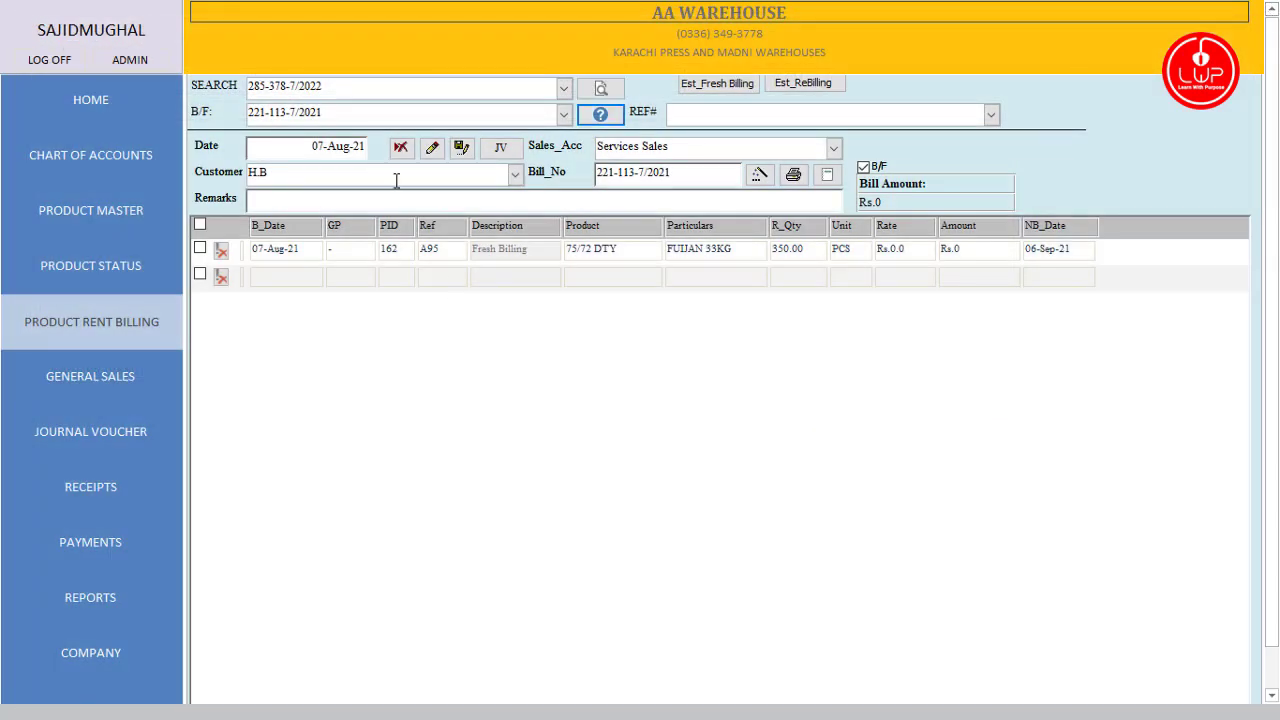
{"action": "left_click", "coordinate": [598, 90]}
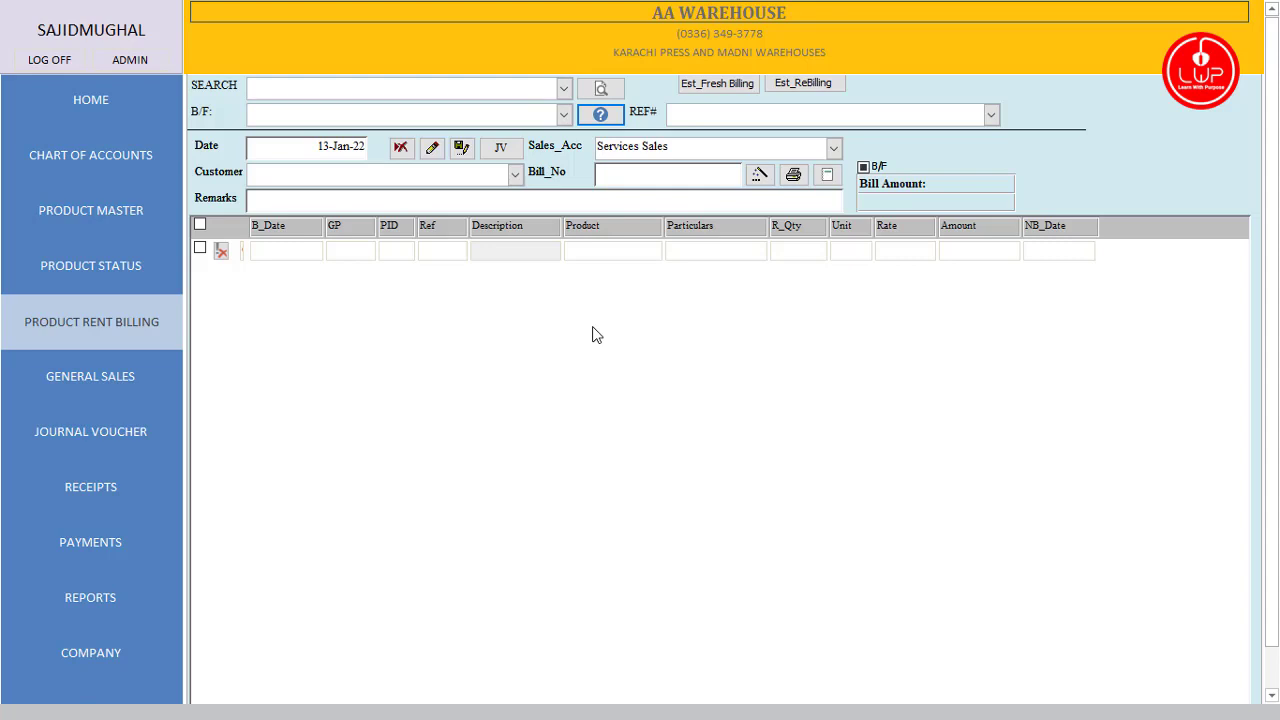
{"action": "left_click", "coordinate": [143, 312]}
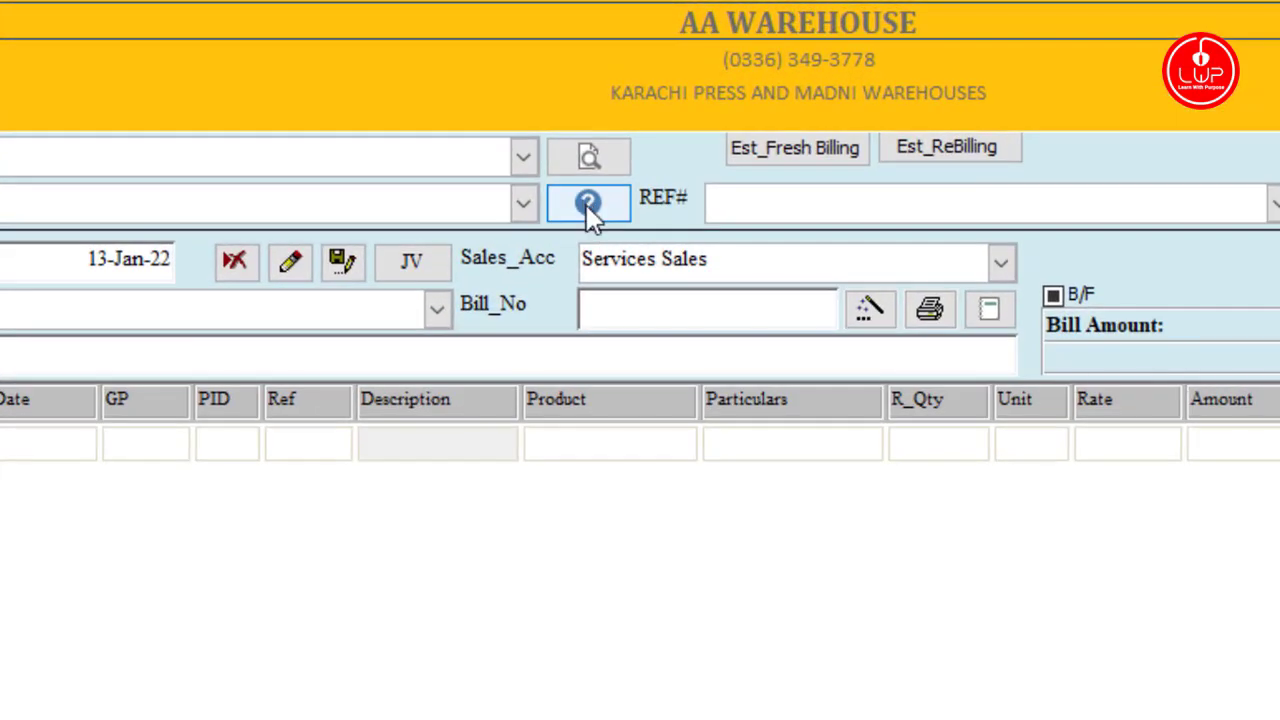
Step: Review the fresh and re-billing records awaiting billing, noting the 10-Dec-21 delivery date
{"action": "left_click", "coordinate": [588, 205]}
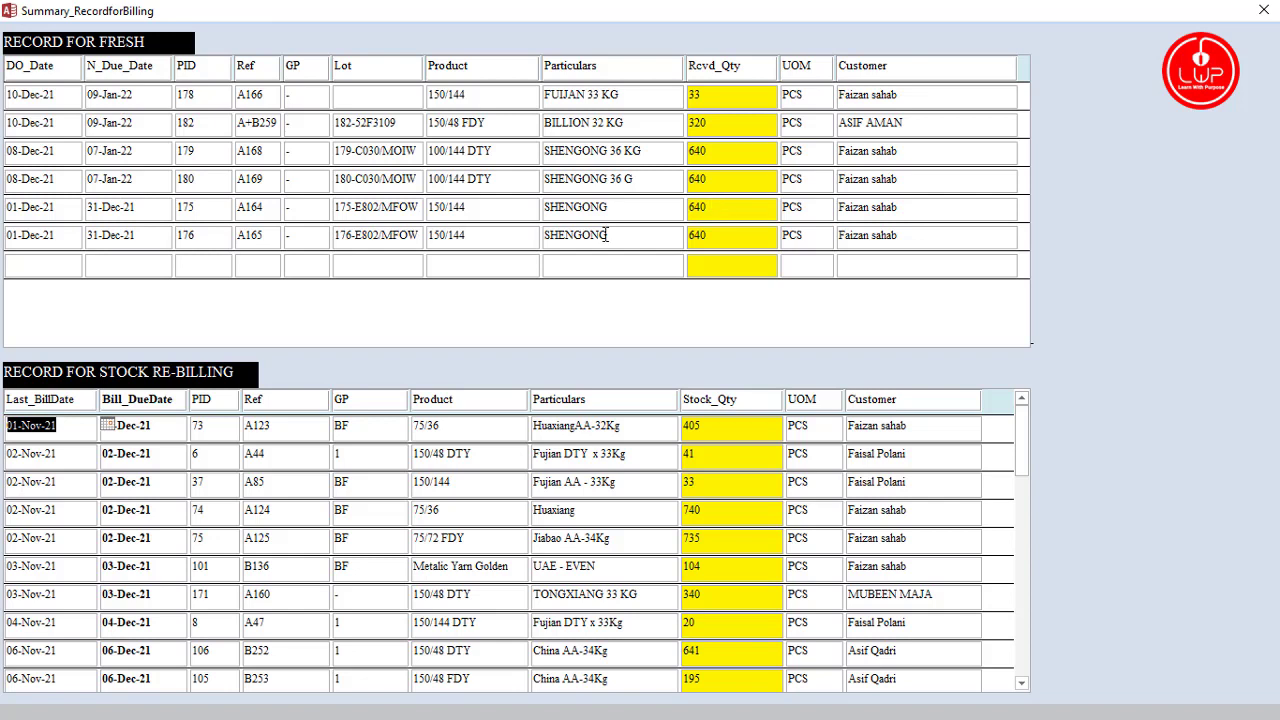
{"action": "mouse_move", "coordinate": [573, 243]}
{"action": "left_mouse_down"}
{"action": "mouse_move", "coordinate": [606, 240]}
{"action": "mouse_move", "coordinate": [558, 240]}
{"action": "left_mouse_up"}
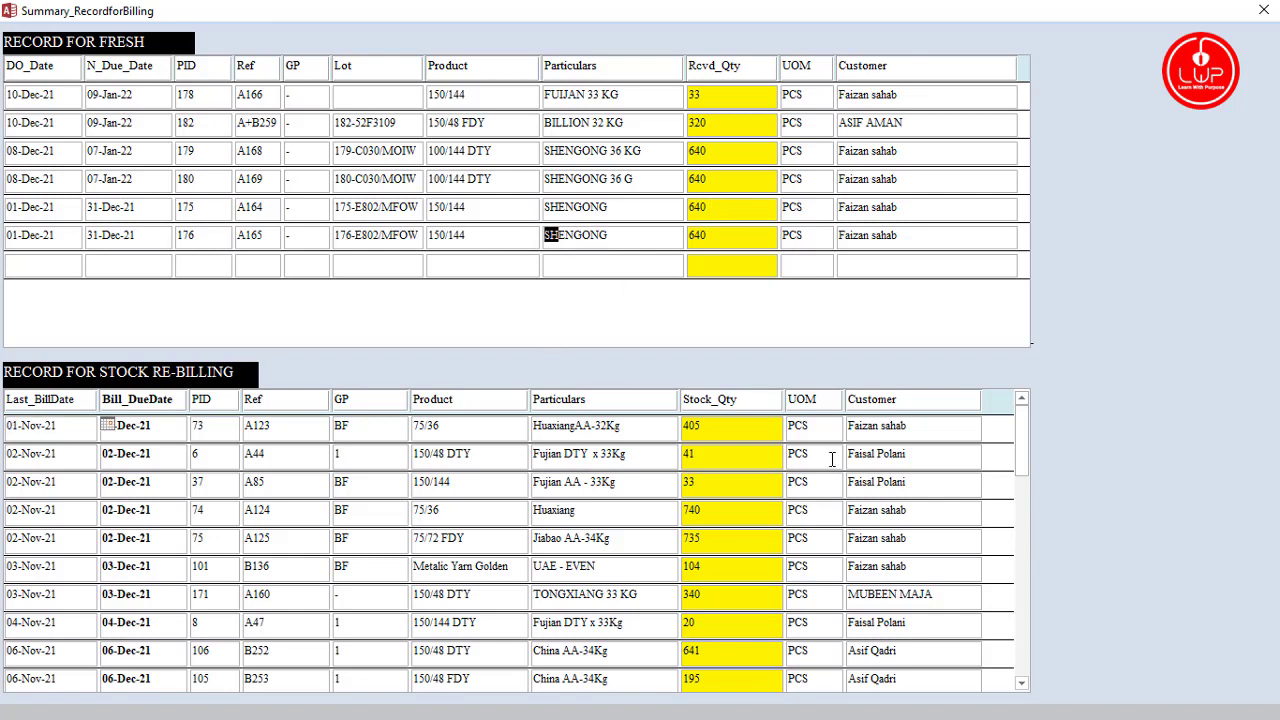
{"action": "scroll", "coordinate": [825, 456], "scroll_direction": "down", "scroll_amount": 3}
{"action": "scroll", "coordinate": [825, 456], "scroll_direction": "up", "scroll_amount": 1}
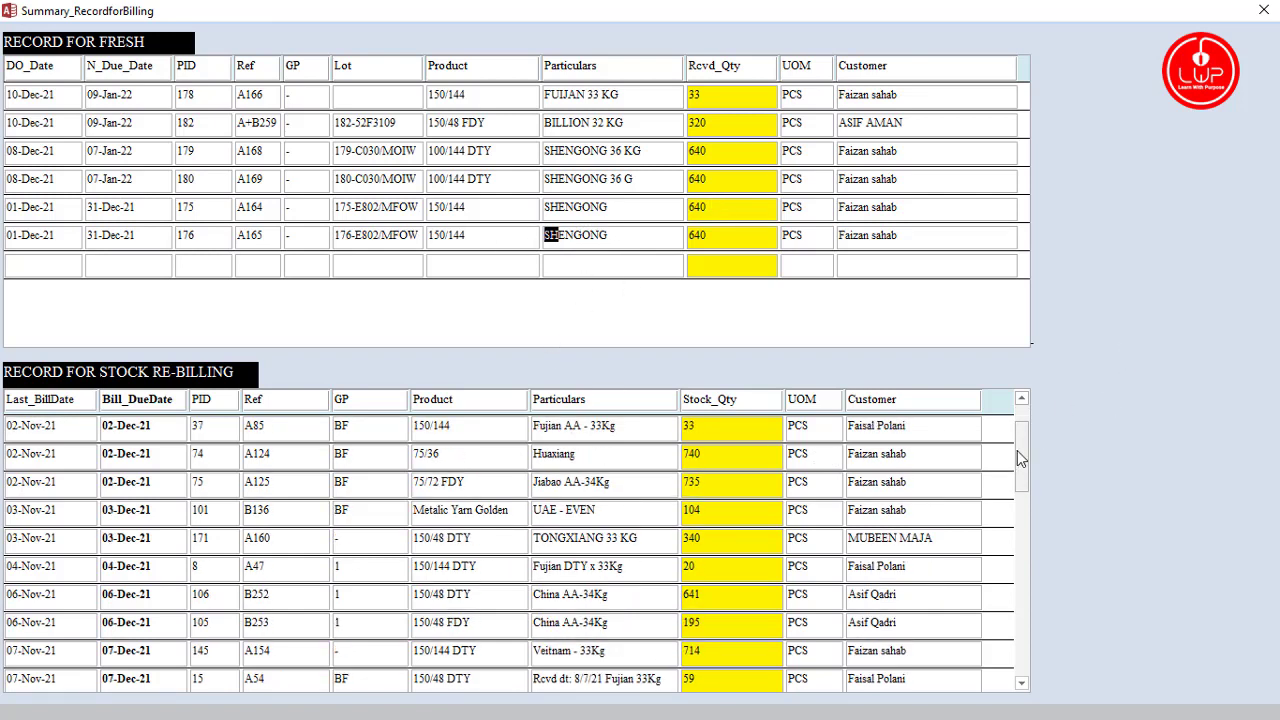
{"action": "left_click_drag", "start_coordinate": [1020, 458], "coordinate": [1024, 503]}
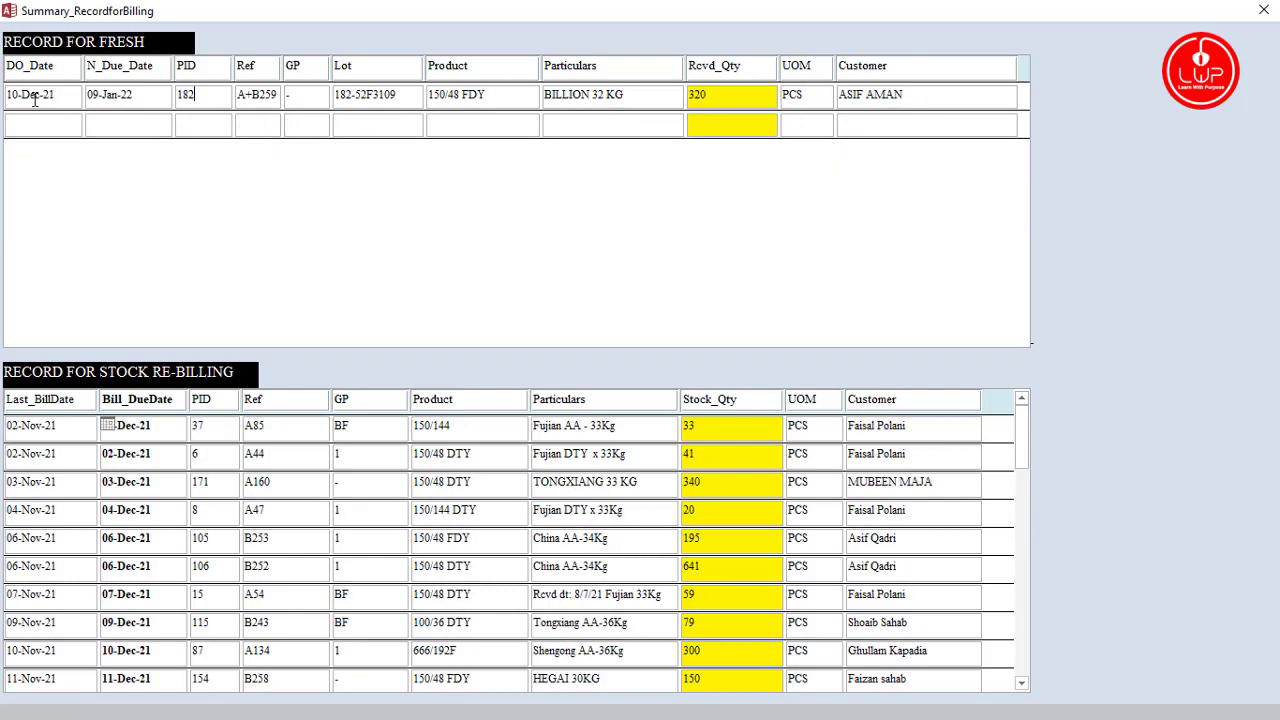
{"action": "left_click_drag", "start_coordinate": [57, 96], "coordinate": [4, 95]}
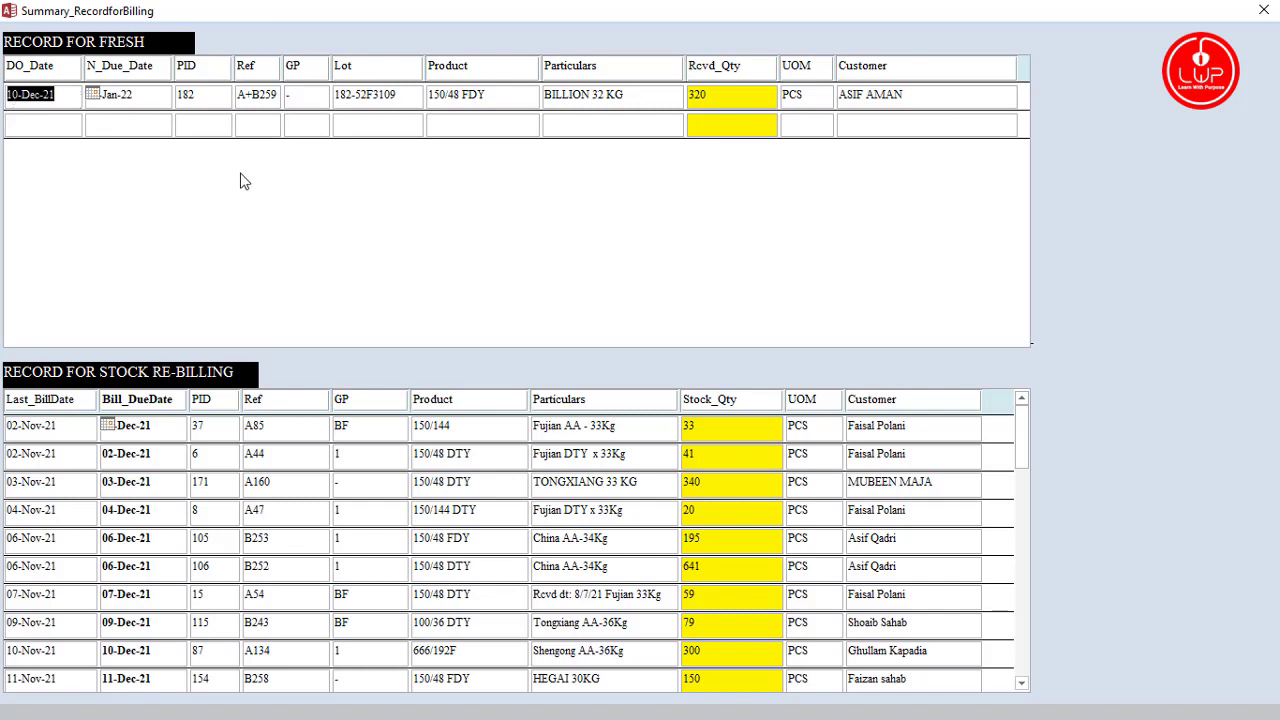
{"action": "left_click", "coordinate": [1264, 10]}
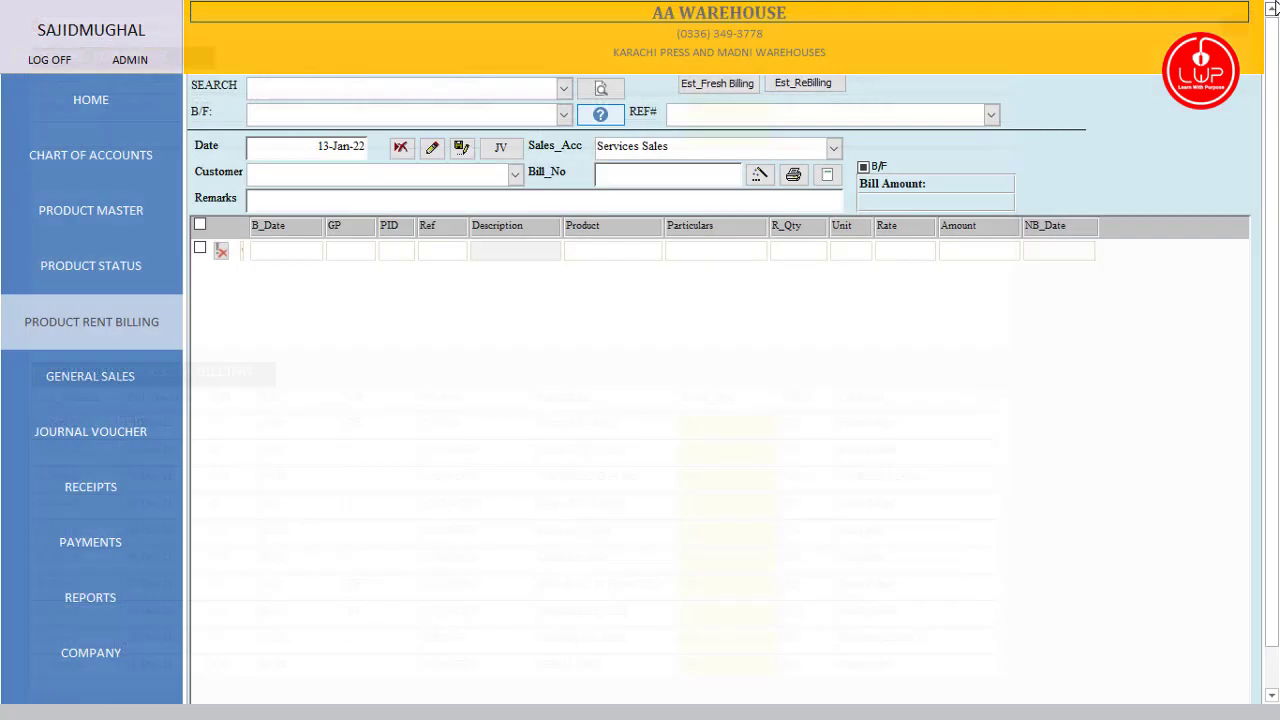
Step: Recheck the fresh 10-Dec-21 record in the summary twice, returning to the billing form each time
{"action": "left_click", "coordinate": [430, 173]}
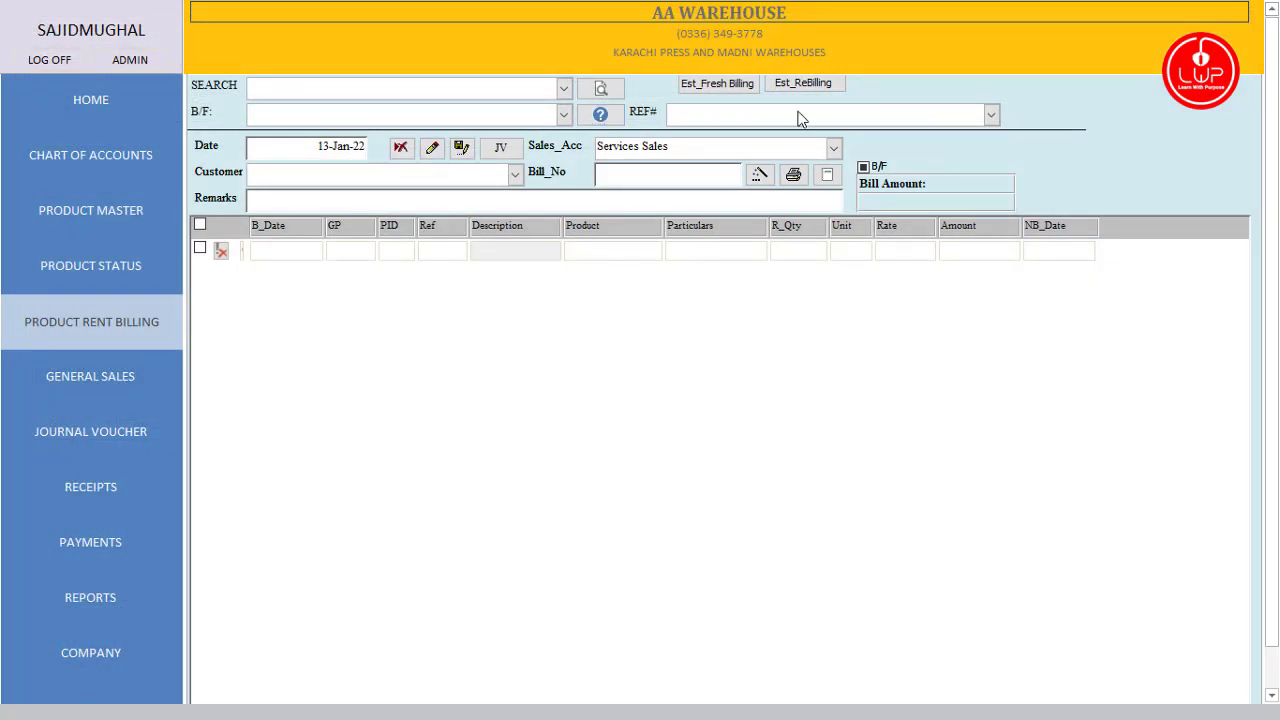
{"action": "left_click", "coordinate": [615, 116]}
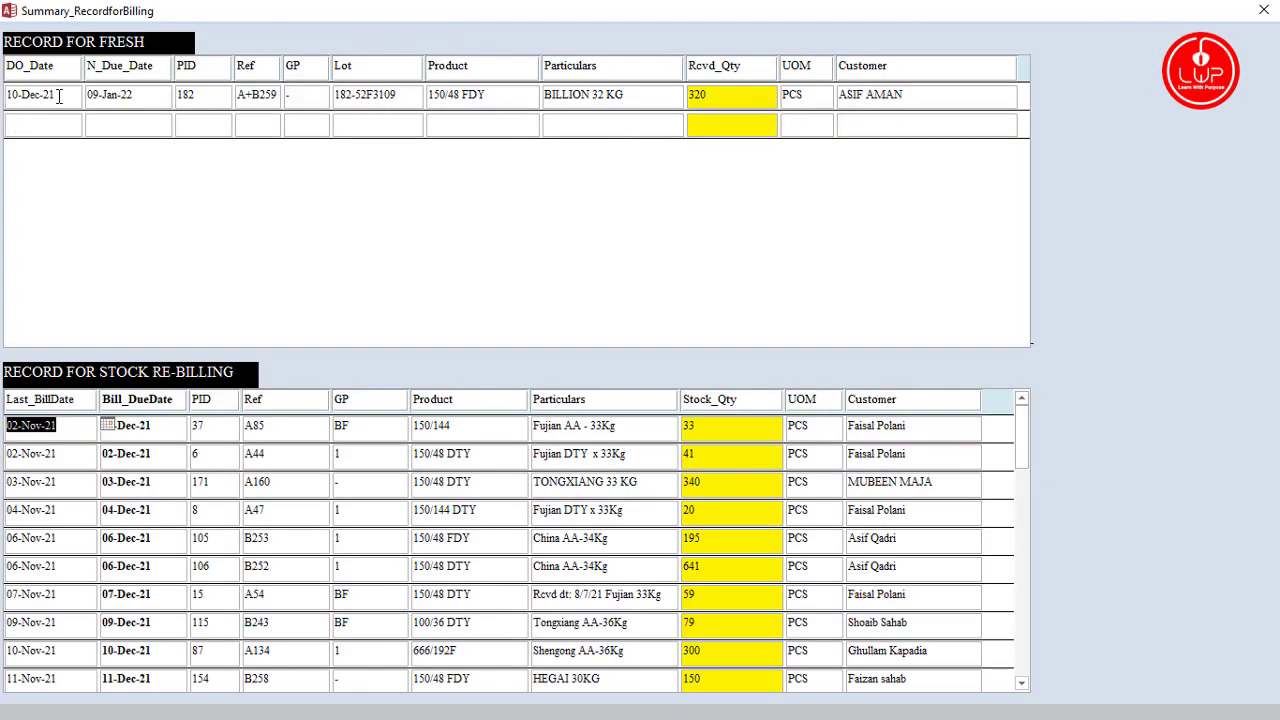
{"action": "left_click", "coordinate": [60, 95]}
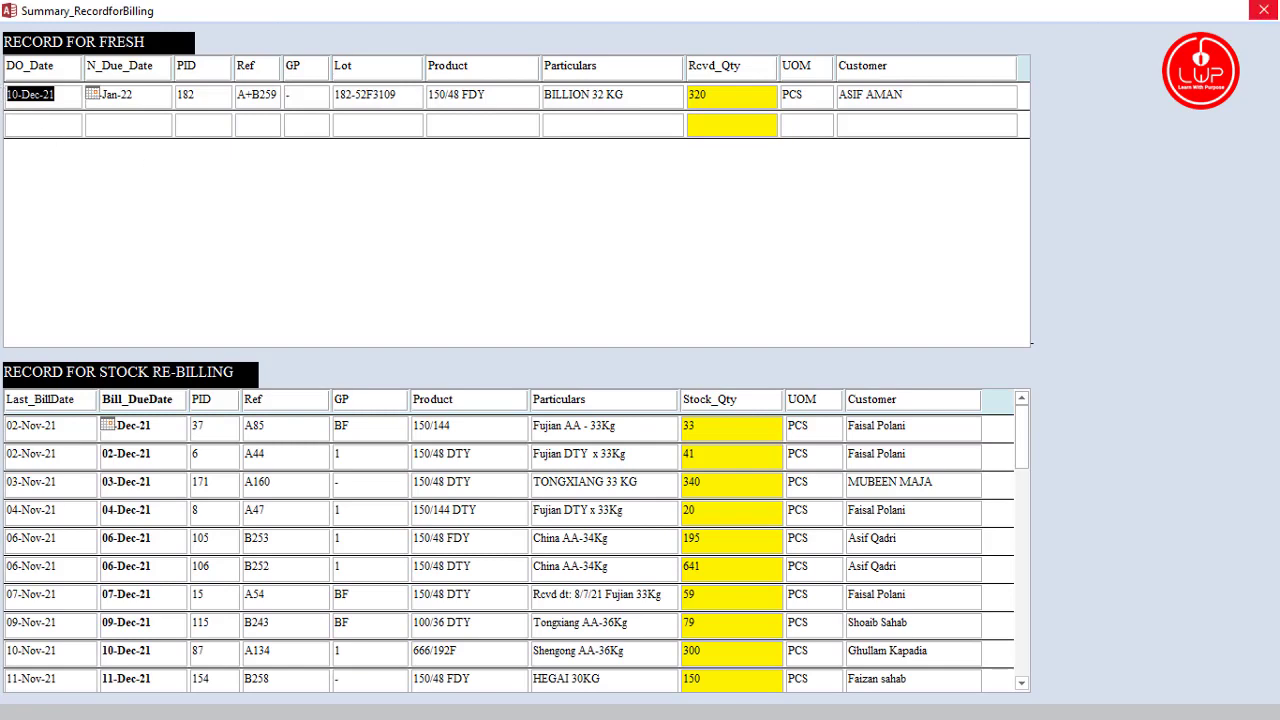
{"action": "left_click", "coordinate": [1264, 12]}
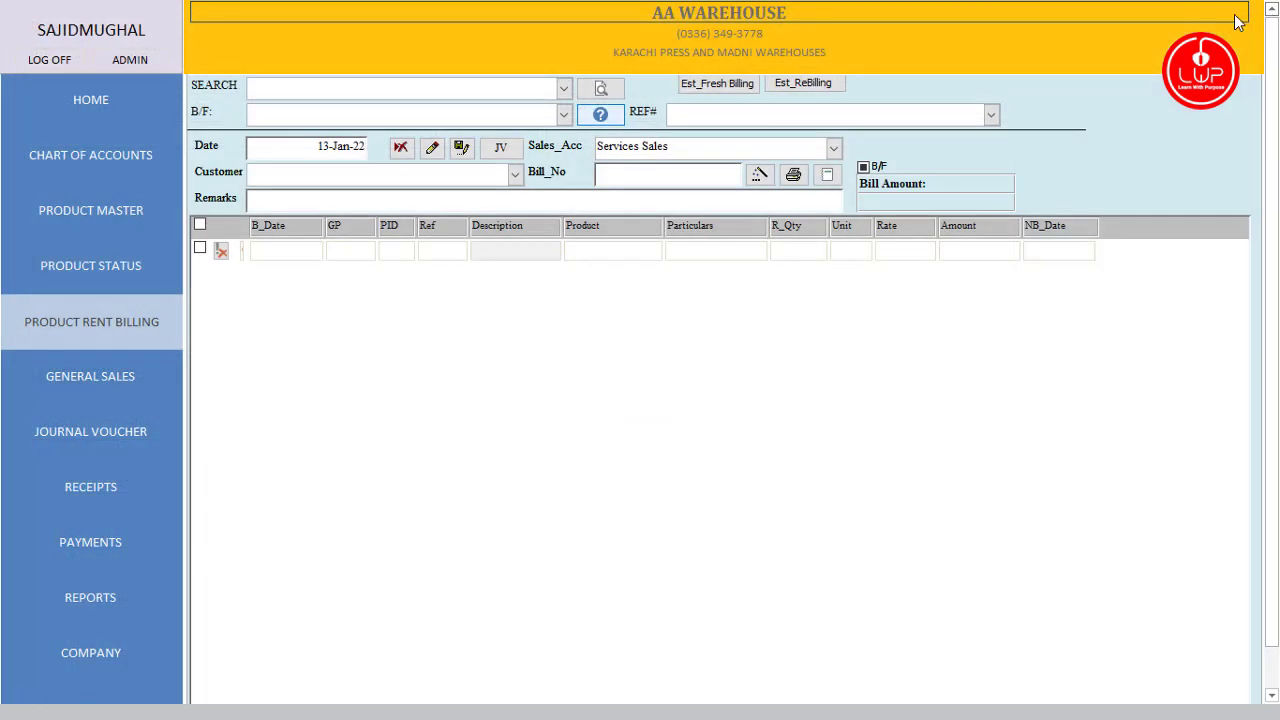
{"action": "left_click", "coordinate": [311, 148]}
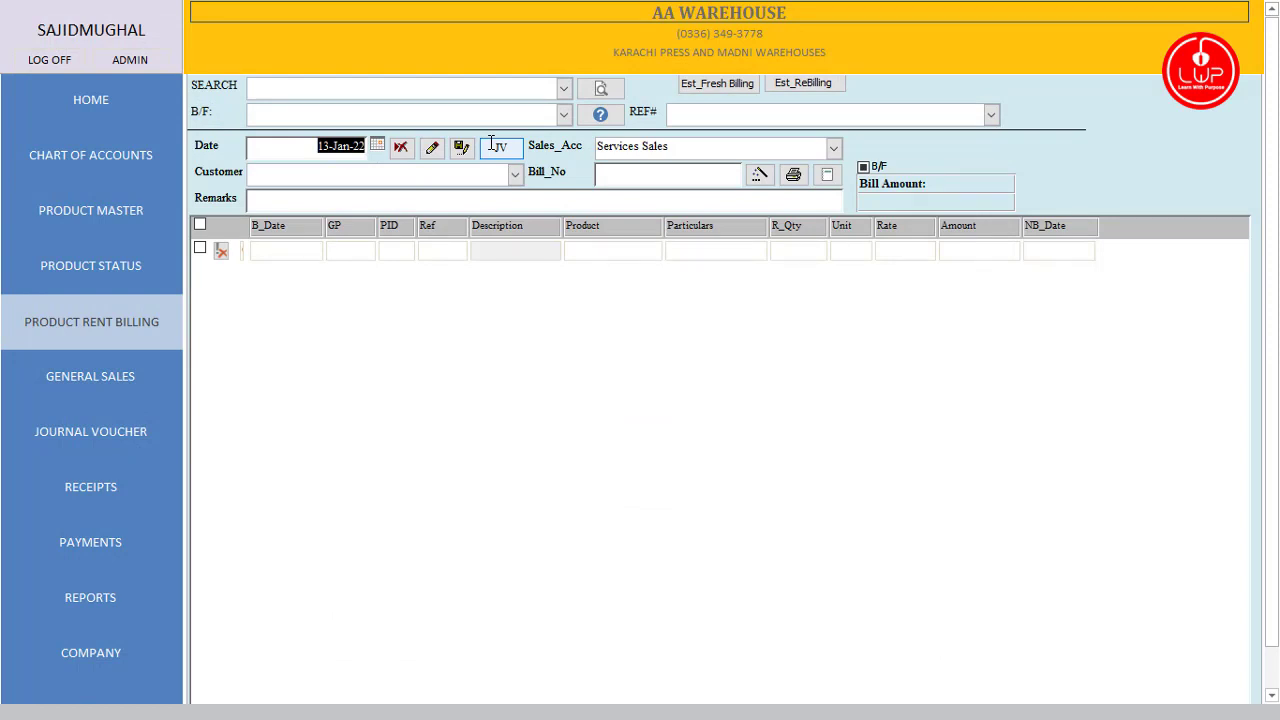
{"action": "left_click", "coordinate": [600, 114]}
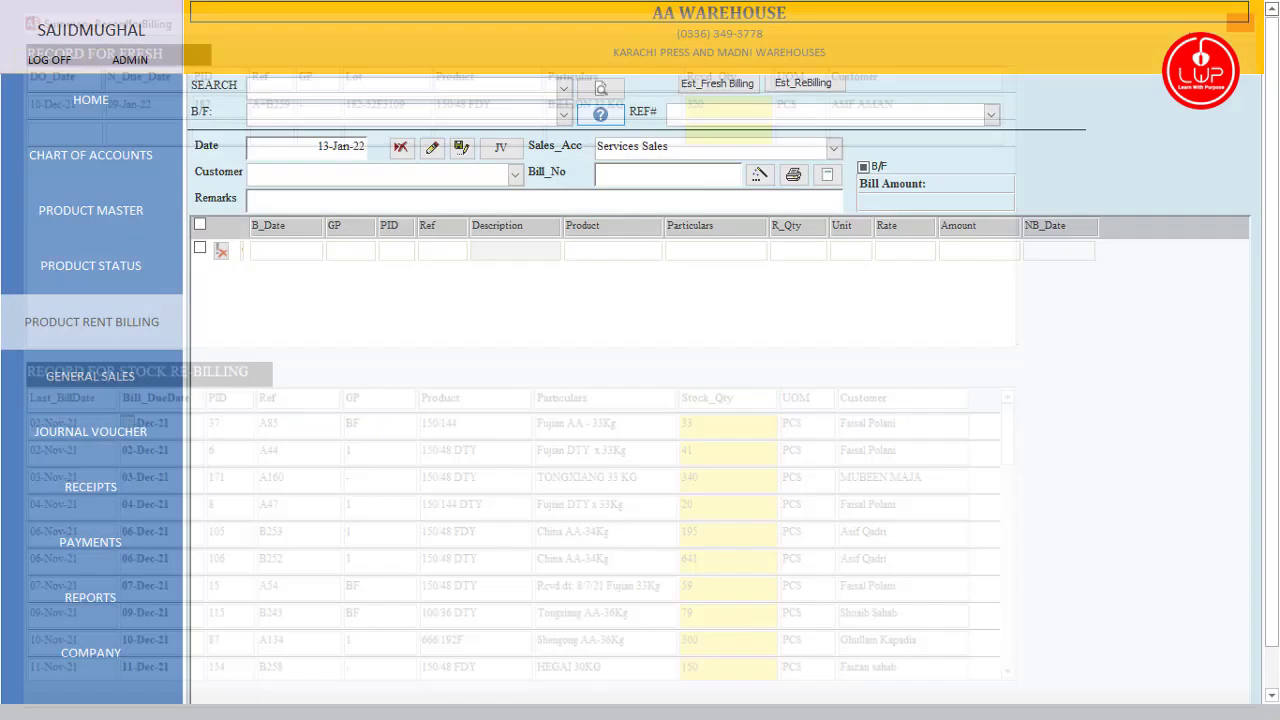
{"action": "left_click", "coordinate": [1264, 12]}
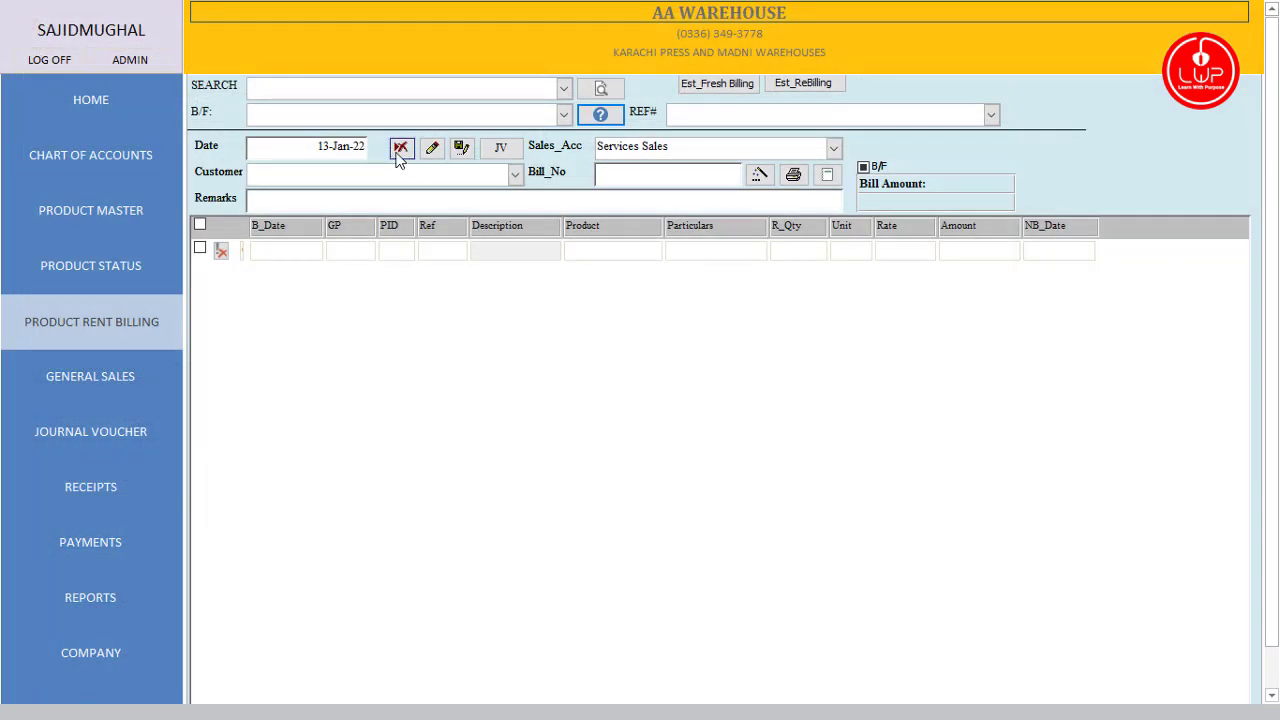
Step: Date the bill 10-12-21 and enter the customer's name in Customer
{"action": "left_click", "coordinate": [309, 146]}
{"action": "type", "text": "10"}
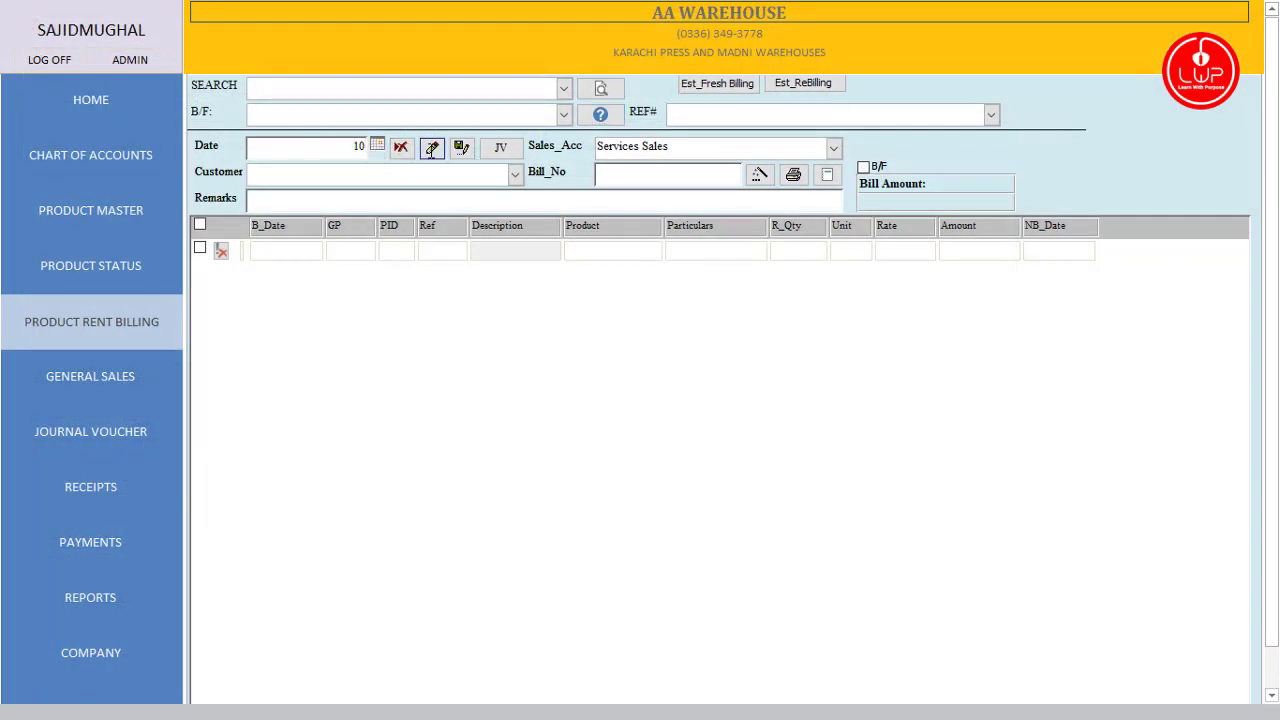
{"action": "type", "text": "-12-"}
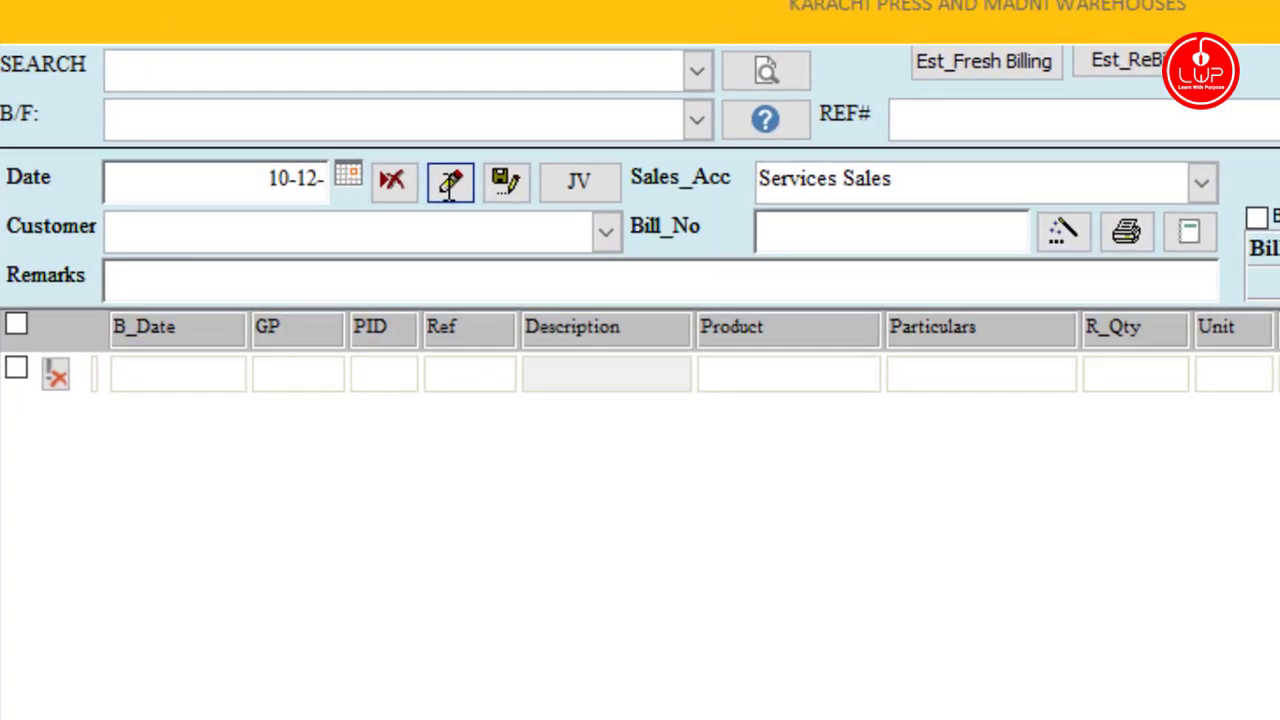
{"action": "type", "text": "21"}
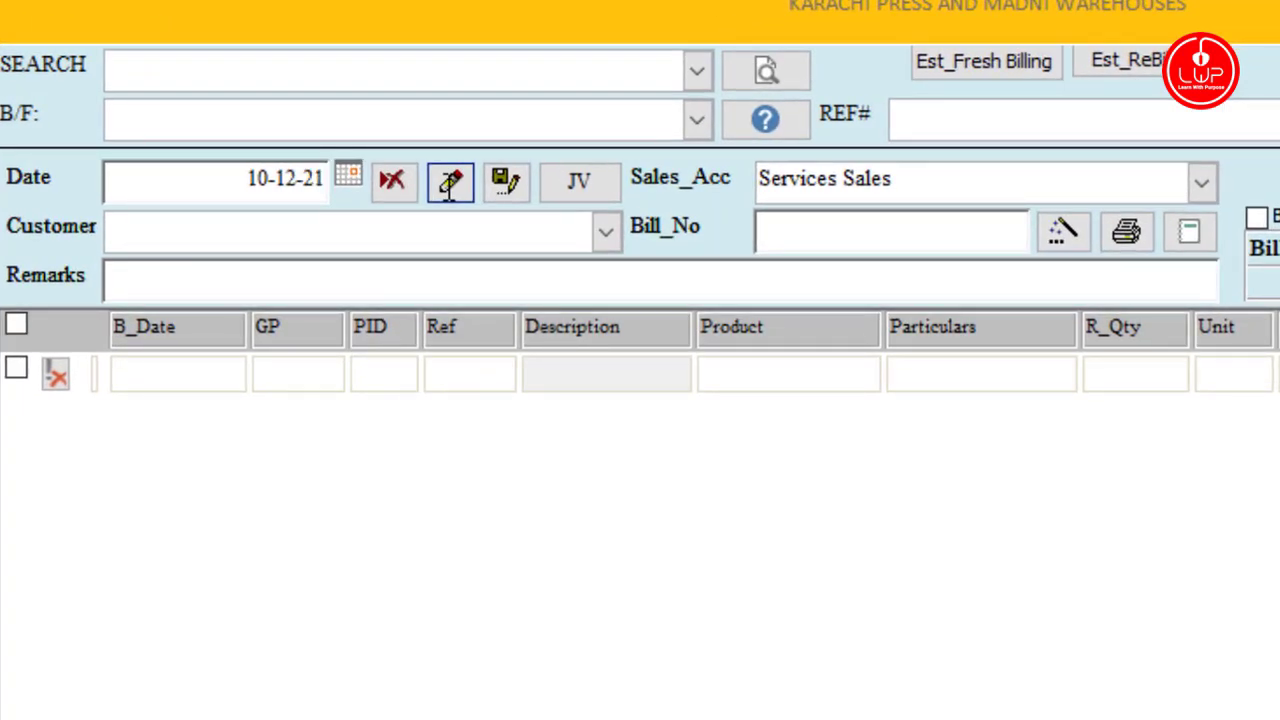
{"action": "key", "text": "Tab"}
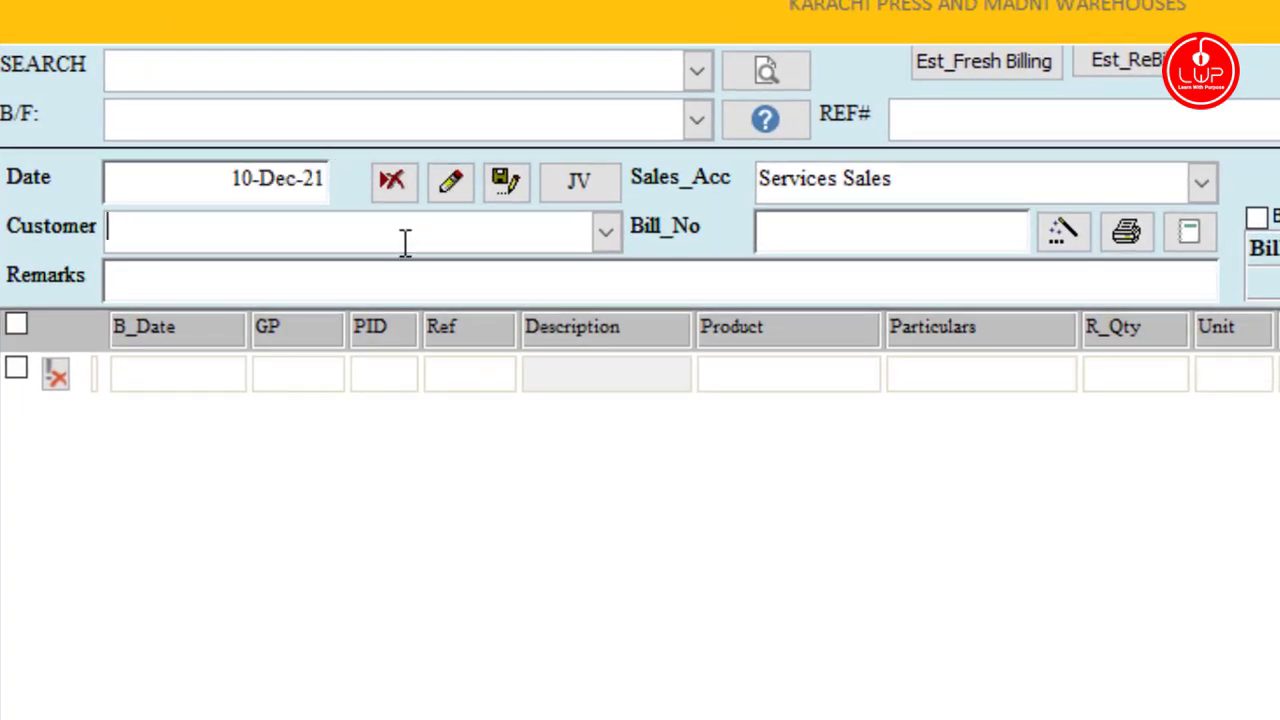
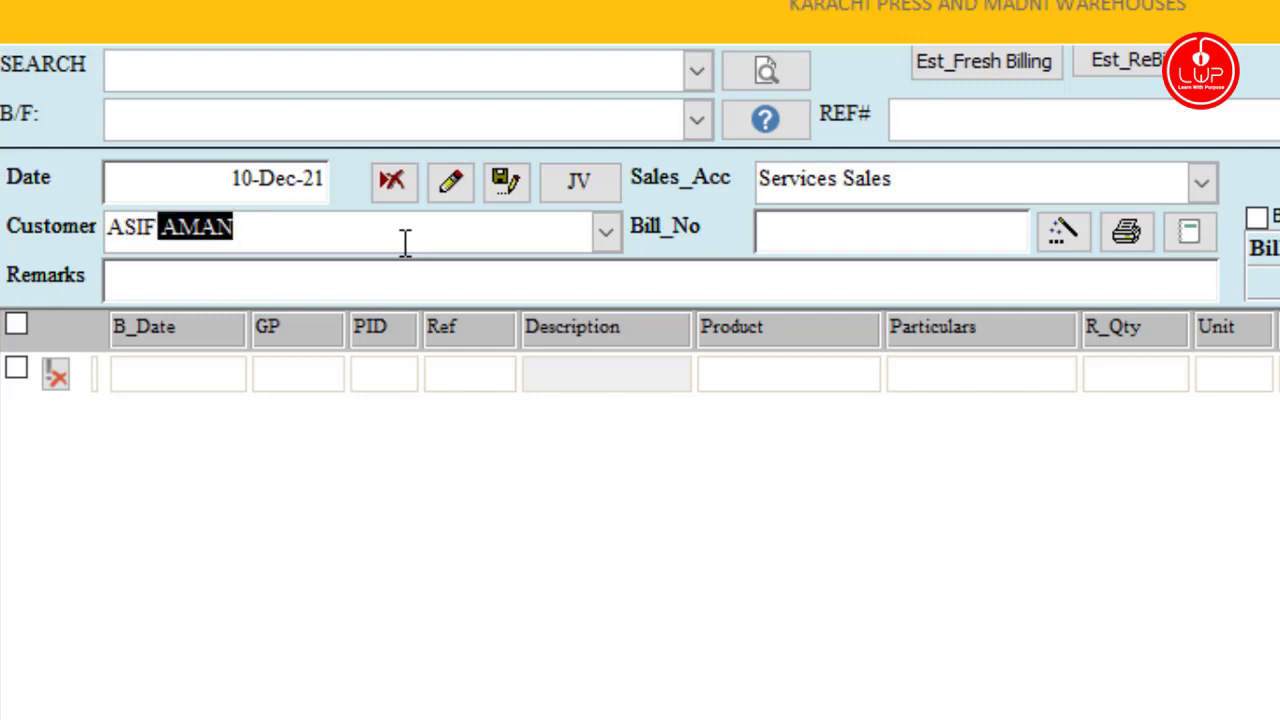
{"action": "key", "text": "Tab"}
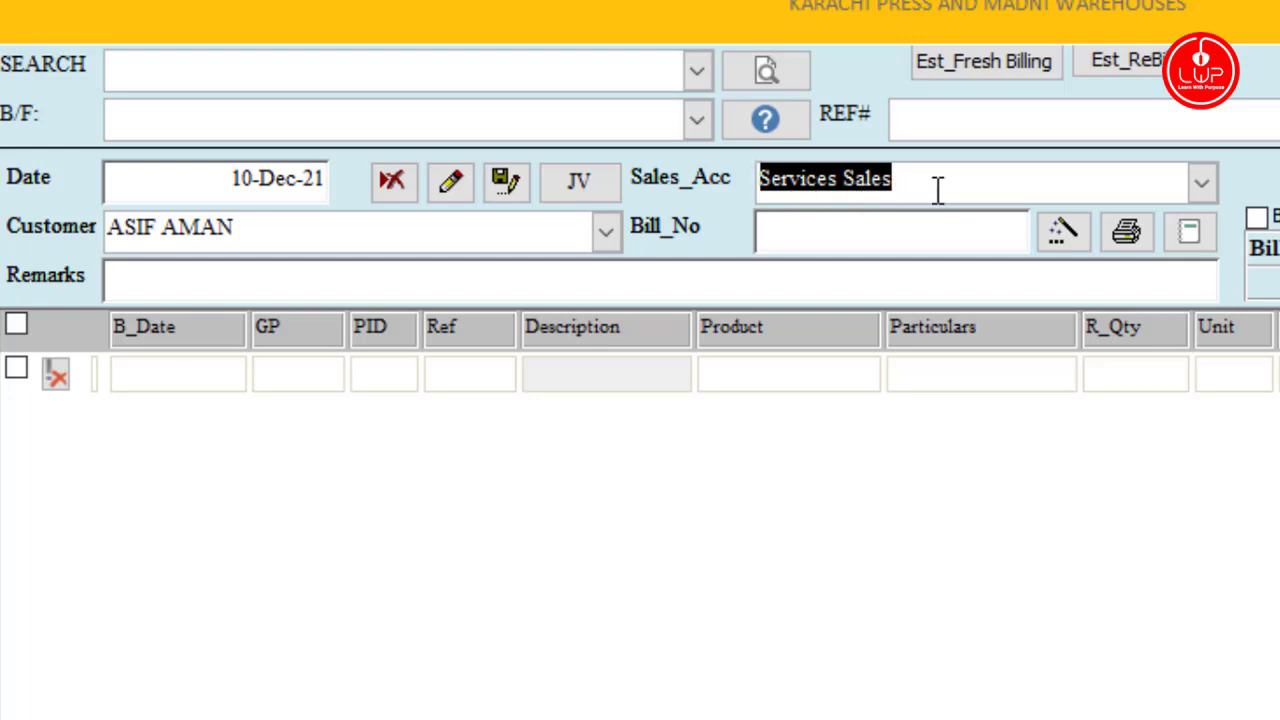
Step: Keep Services Sales, generate the bill number, and list the customer's billable records in Pick_Records
{"action": "left_click", "coordinate": [1203, 184]}
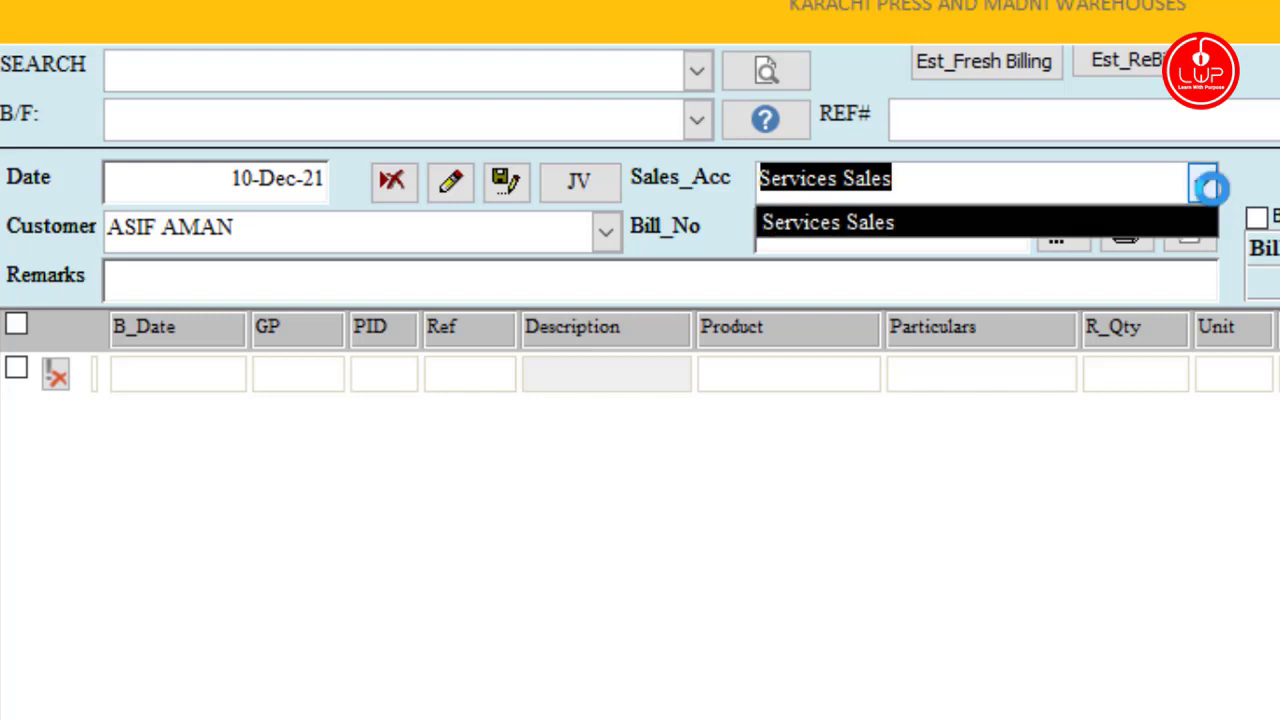
{"action": "left_click", "coordinate": [1203, 184]}
{"action": "key", "text": "Tab"}
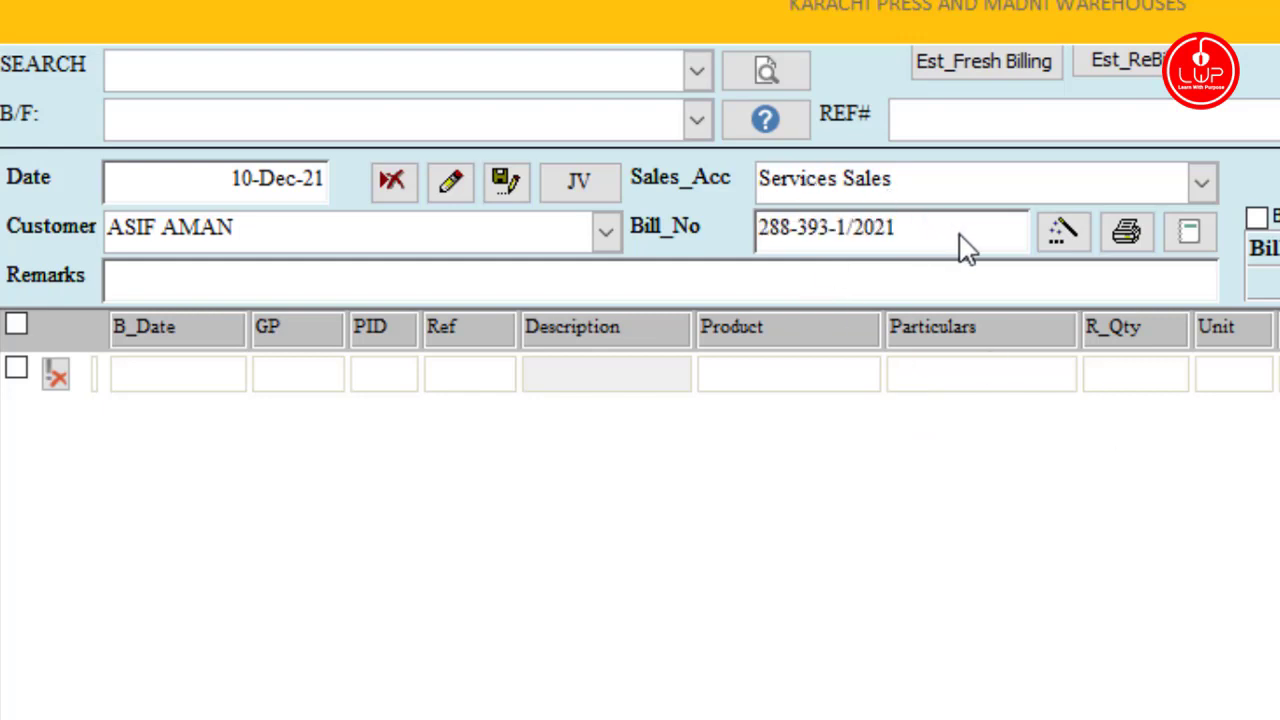
{"action": "left_click", "coordinate": [1064, 240]}
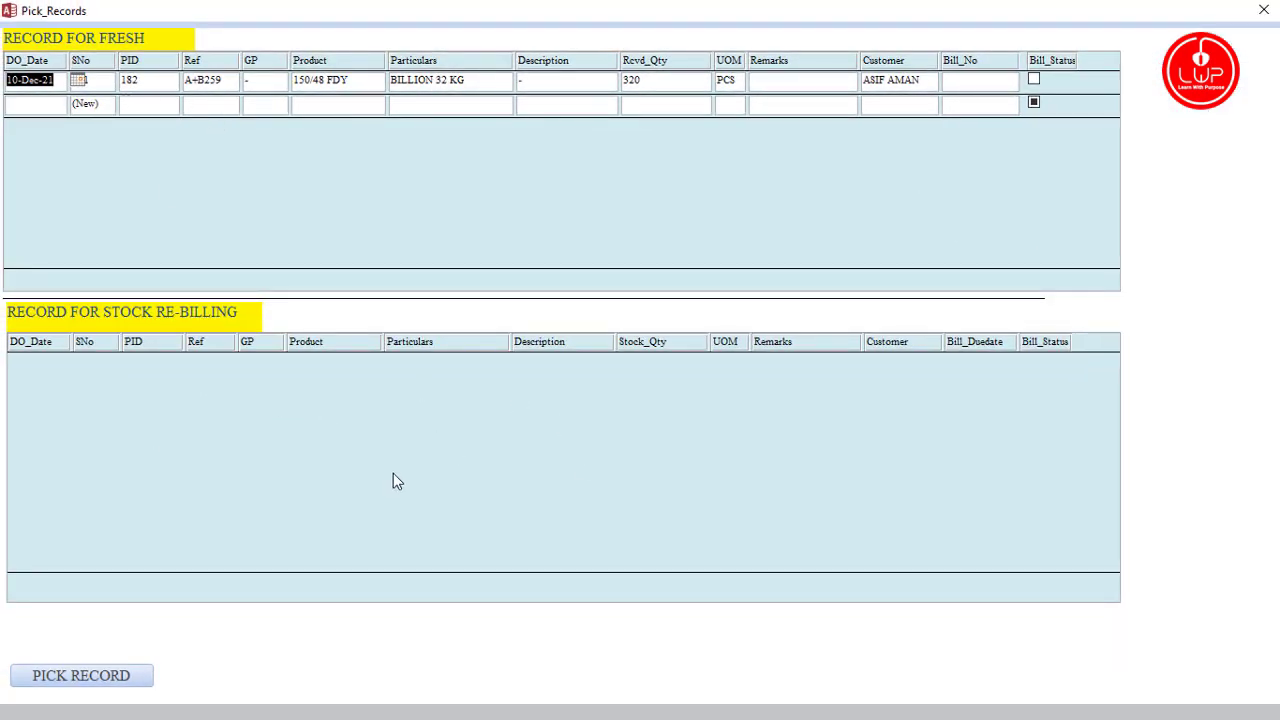
Step: Mark the fresh 10-Dec-21 record (320 PCS of 150/48 FDY) and pick it onto the bill
{"action": "left_click", "coordinate": [1032, 78]}
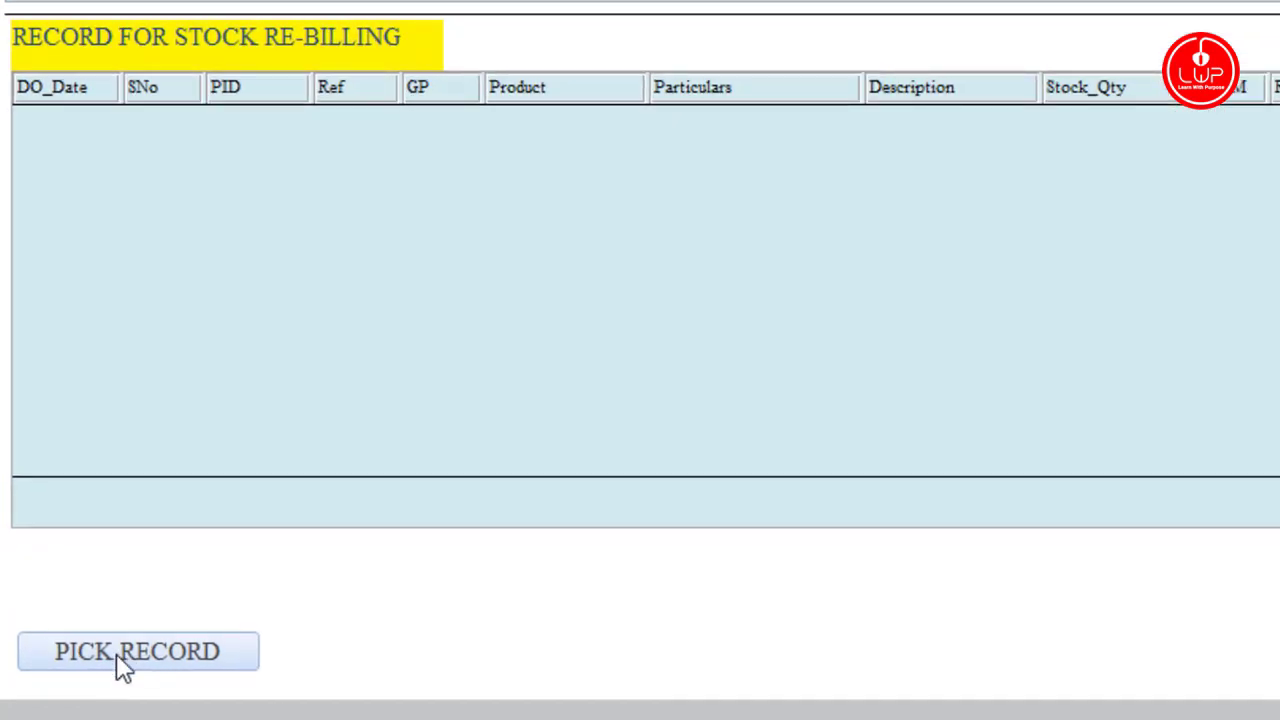
{"action": "left_click", "coordinate": [116, 653]}
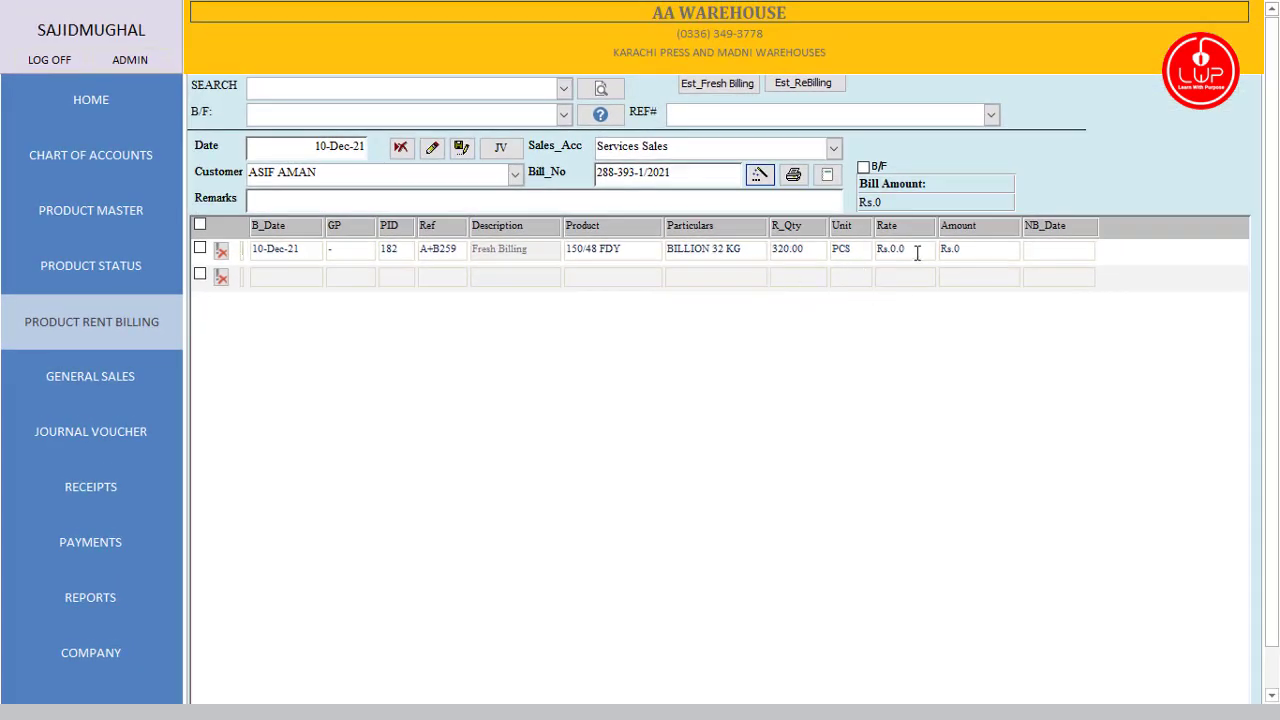
Step: Enter a rate of 15 on the bill line, giving Rs.4,800, and save the bill
{"action": "left_click", "coordinate": [917, 253]}
{"action": "type", "text": "15"}
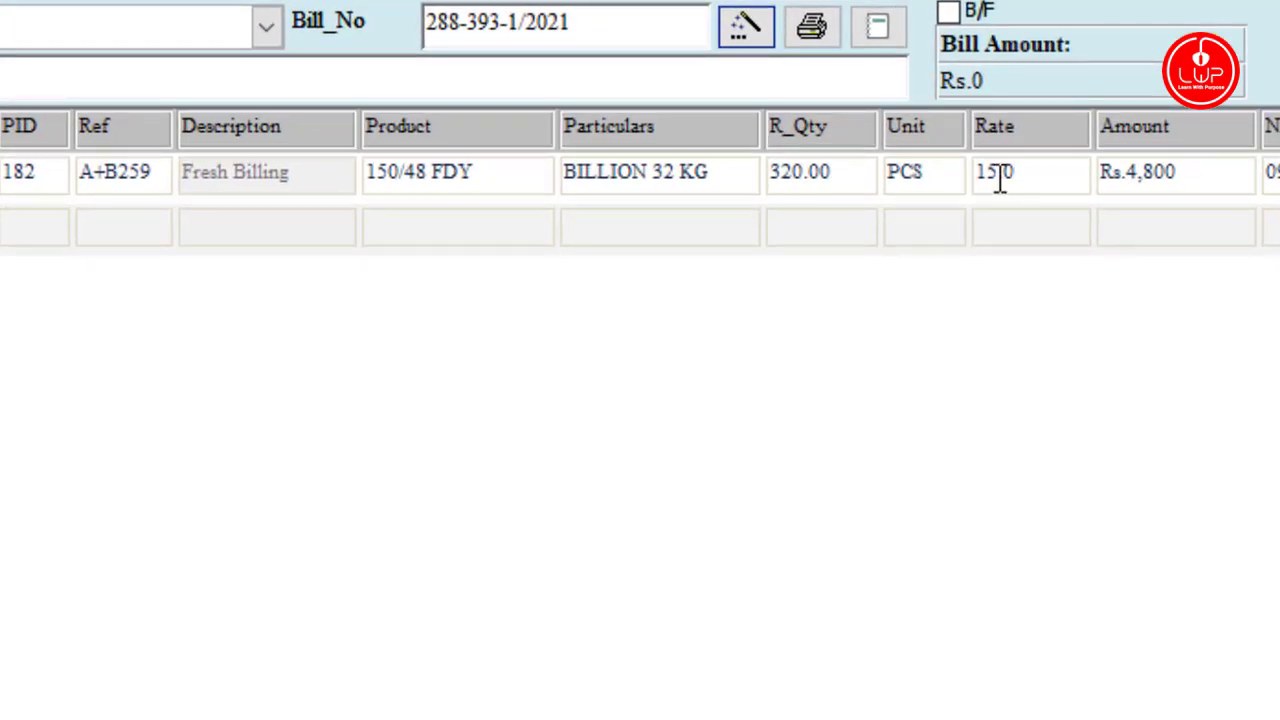
{"action": "left_click_drag", "start_coordinate": [1023, 174], "coordinate": [960, 175]}
{"action": "left_click", "coordinate": [1216, 190]}
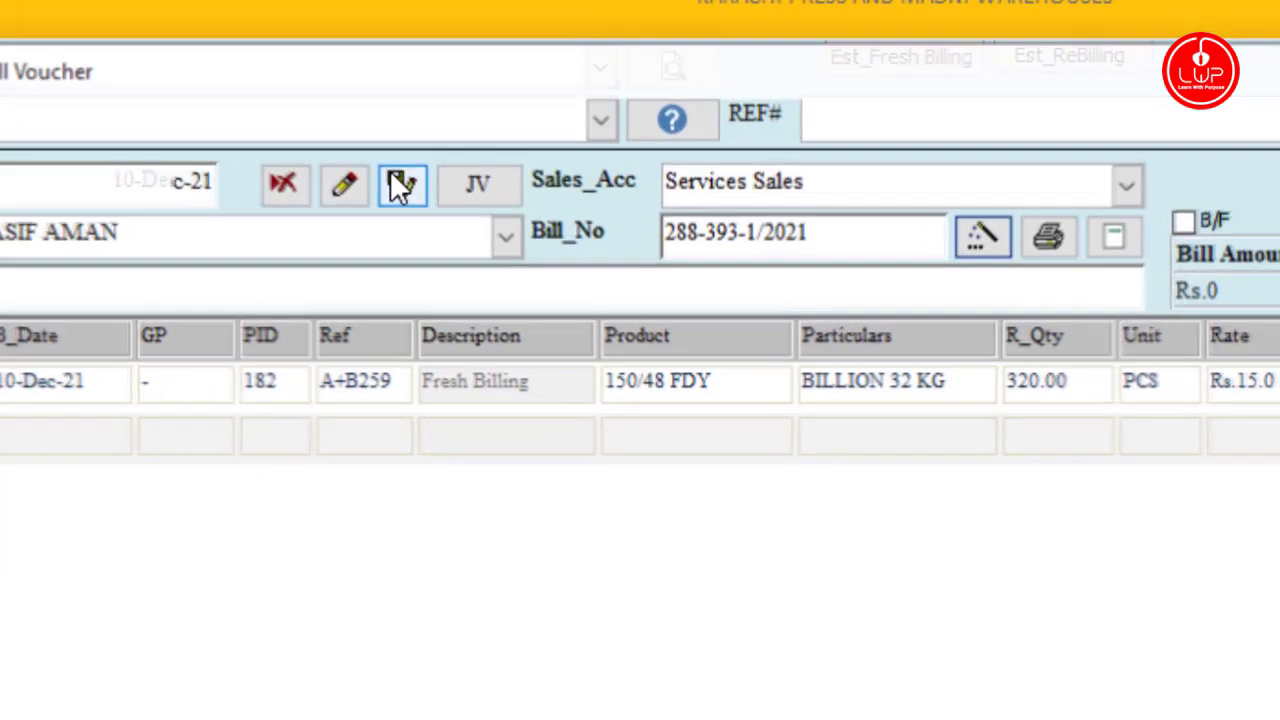
{"action": "left_click", "coordinate": [346, 134]}
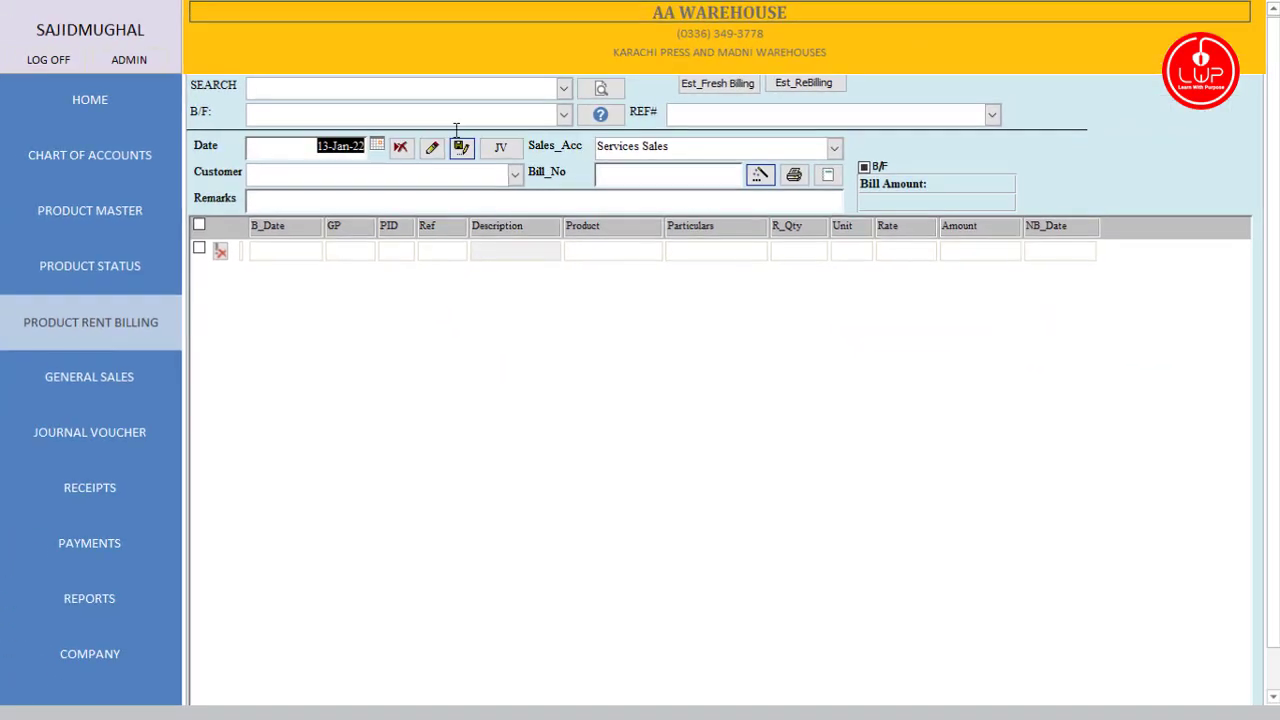
Step: Load the newly saved bill, then the brought-forward bill 82-68-1/2021
{"action": "left_click", "coordinate": [565, 89]}
{"action": "left_click", "coordinate": [515, 111]}
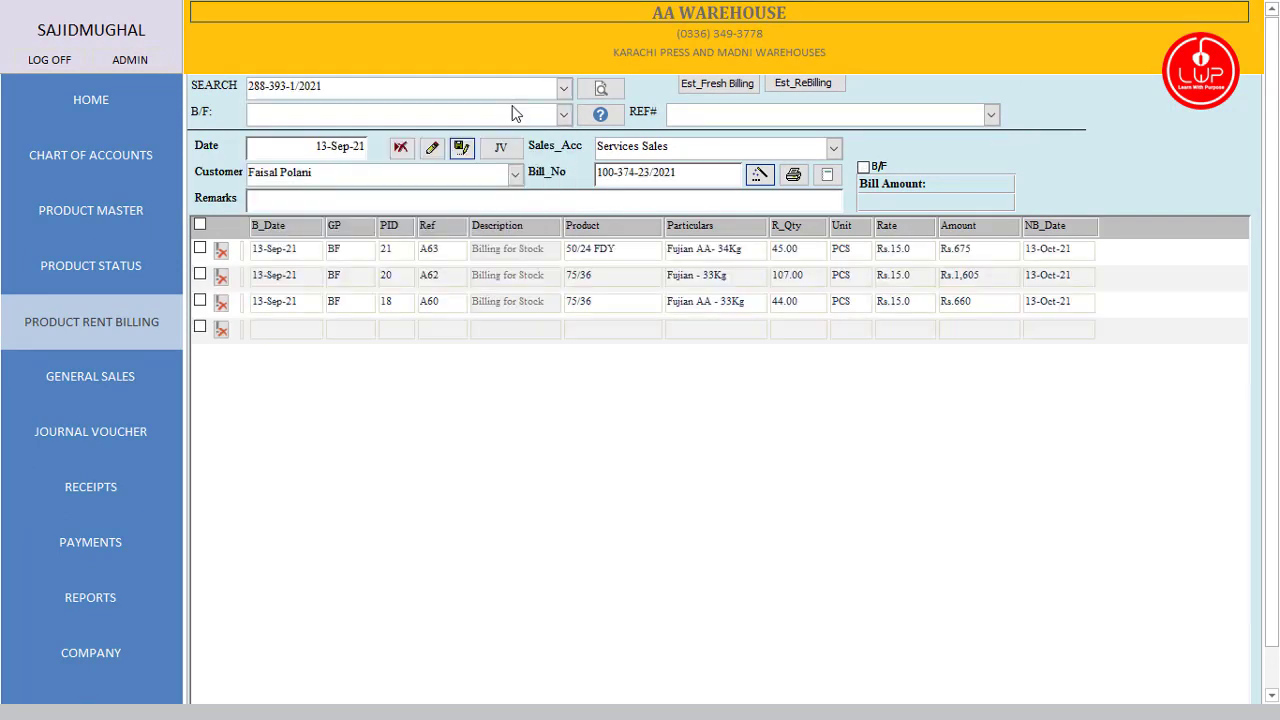
{"action": "left_click", "coordinate": [564, 114]}
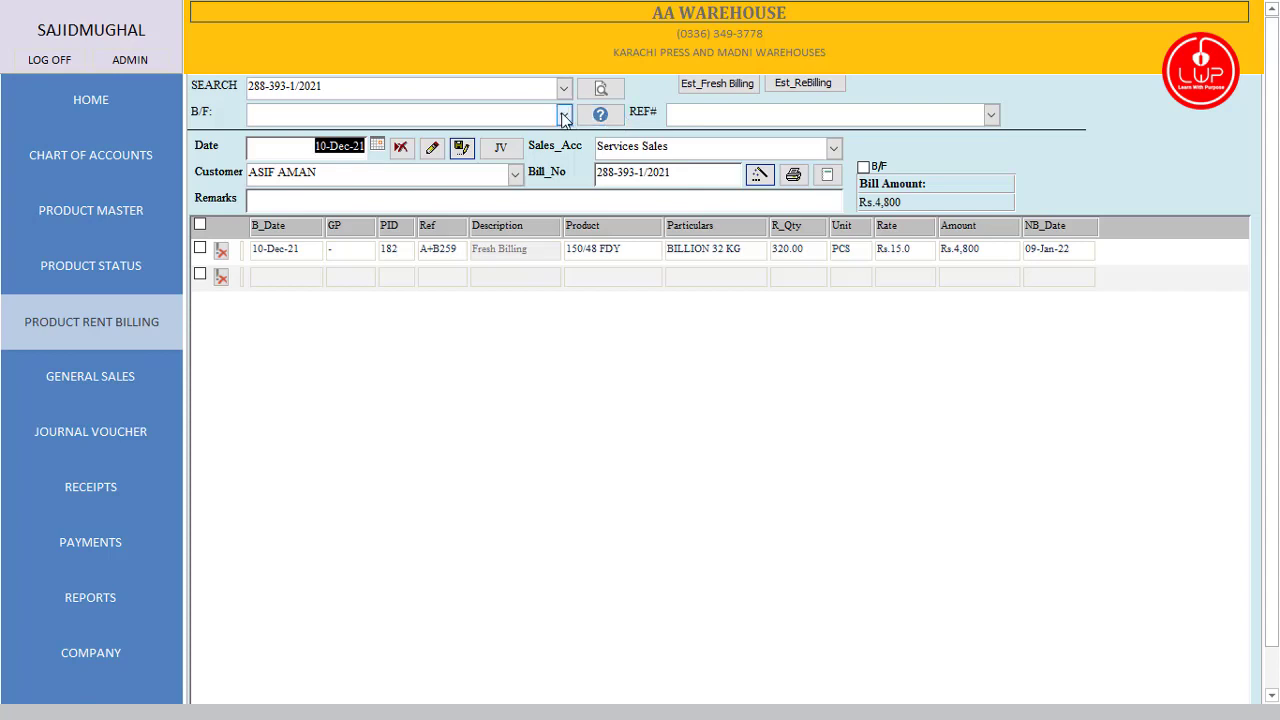
{"action": "left_click", "coordinate": [516, 170]}
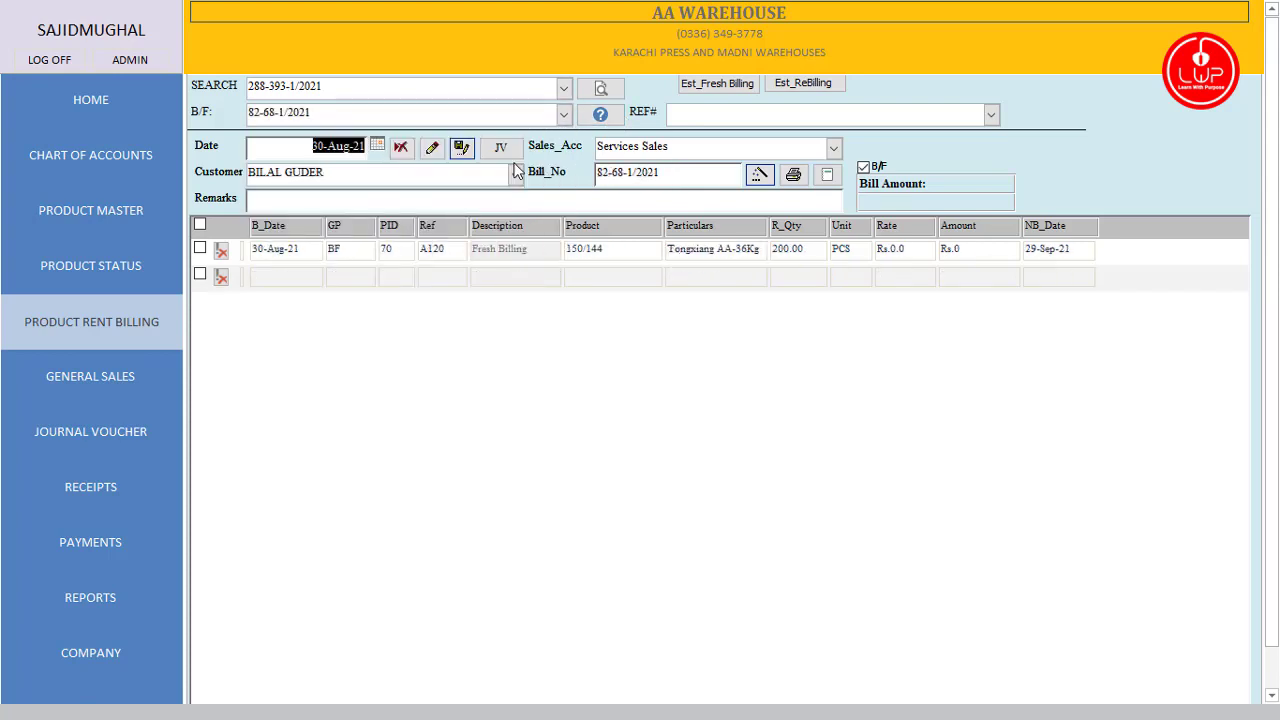
Step: Preview and close the estimated fresh billing and re-billing summaries
{"action": "left_click", "coordinate": [695, 86]}
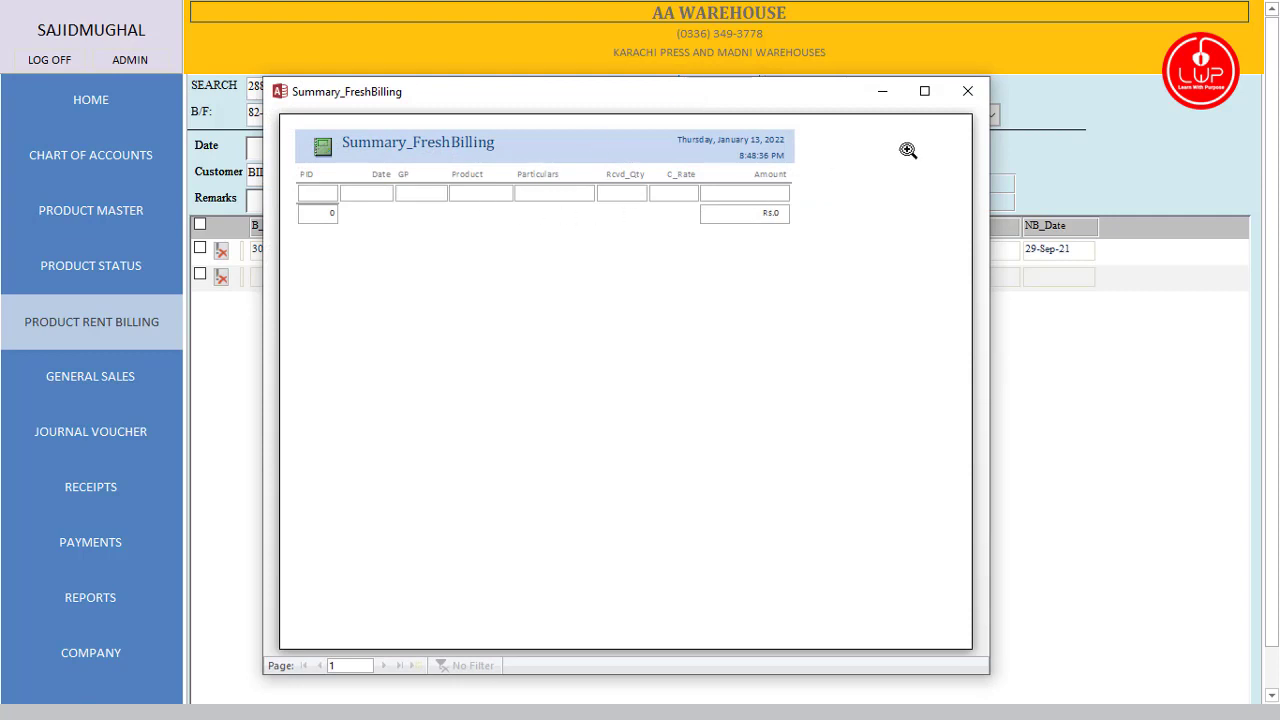
{"action": "left_click", "coordinate": [967, 91]}
{"action": "left_click", "coordinate": [807, 84]}
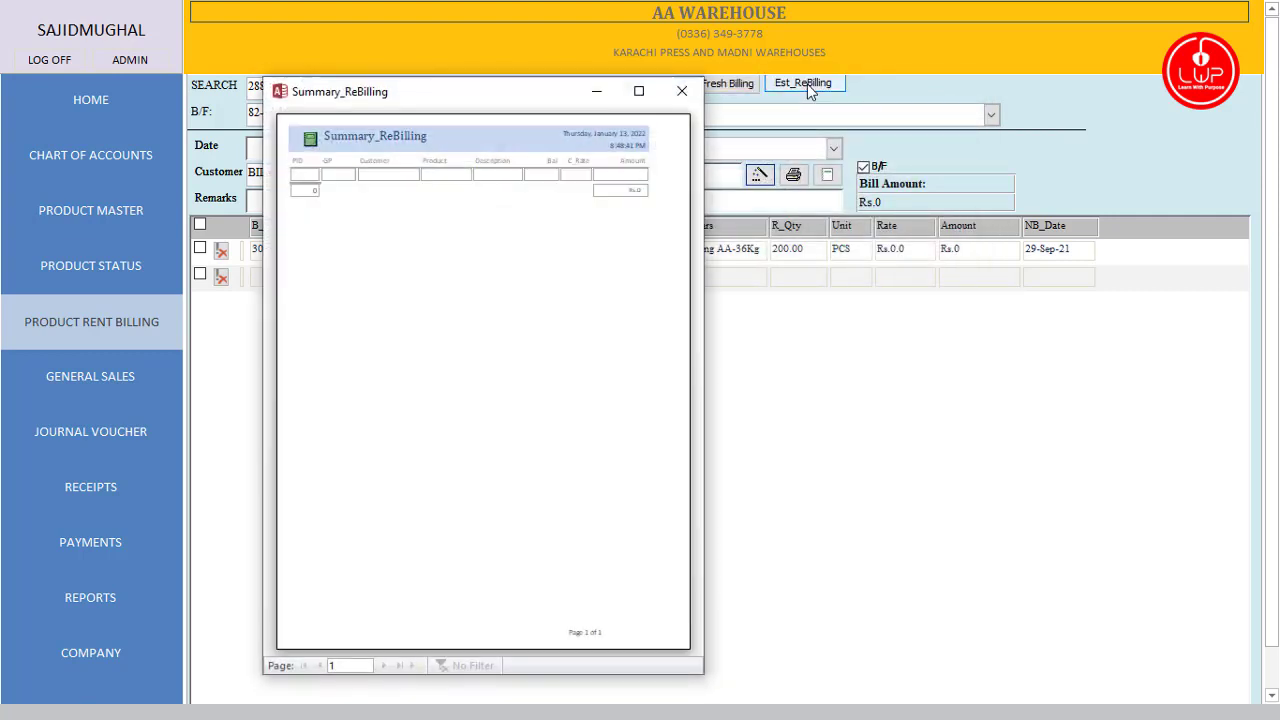
{"action": "left_click", "coordinate": [681, 91]}
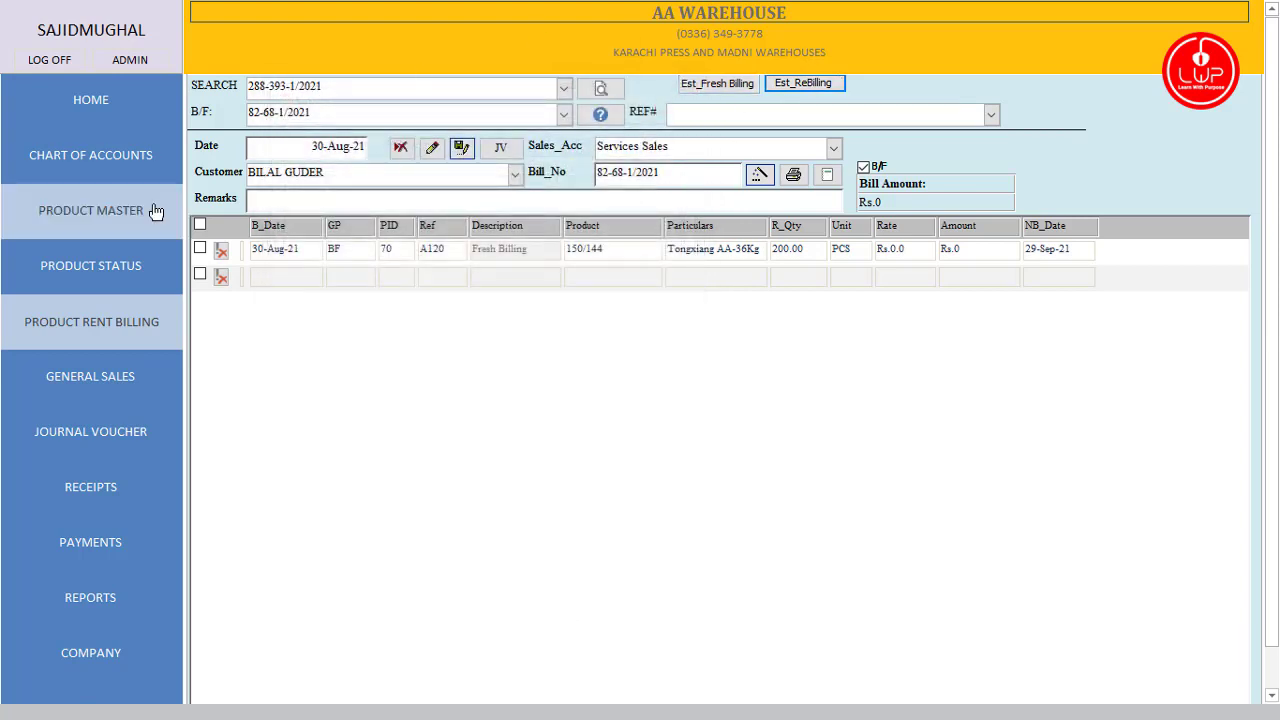
Step: Reload a blank billing form, re-check both summary previews, and open the records-due-for-billing summary
{"action": "left_click", "coordinate": [120, 325]}
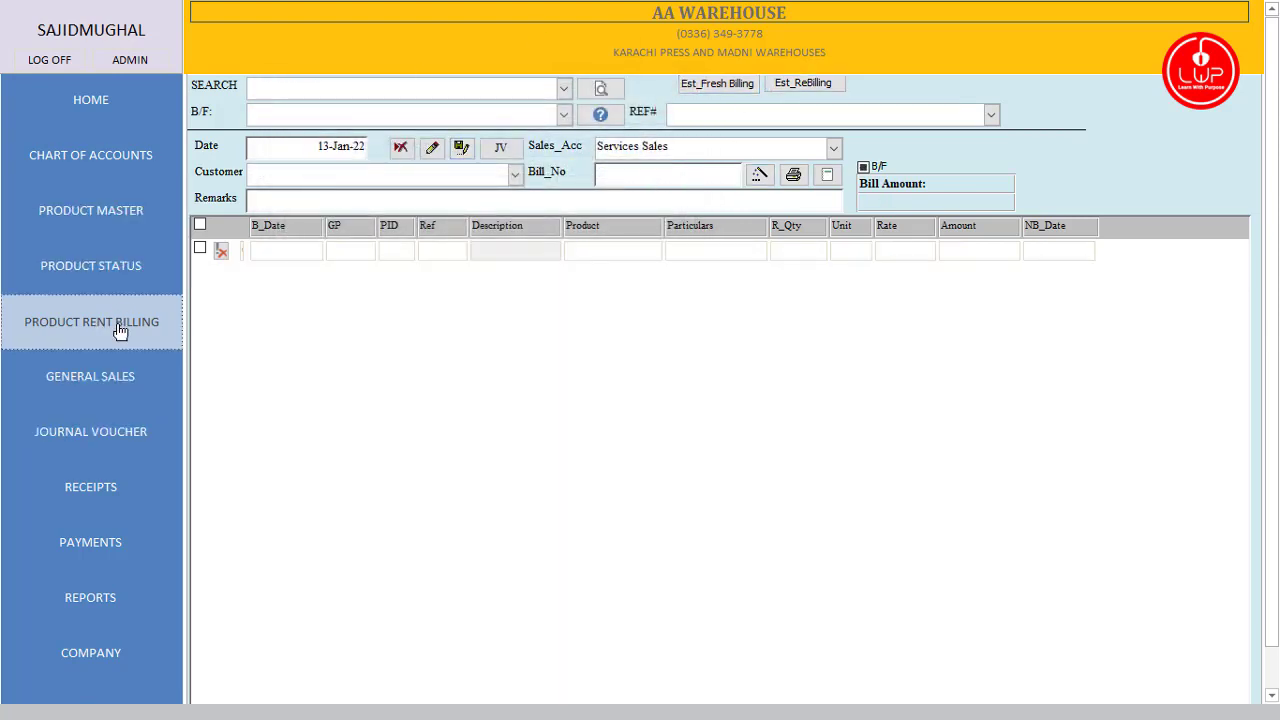
{"action": "left_click", "coordinate": [735, 84]}
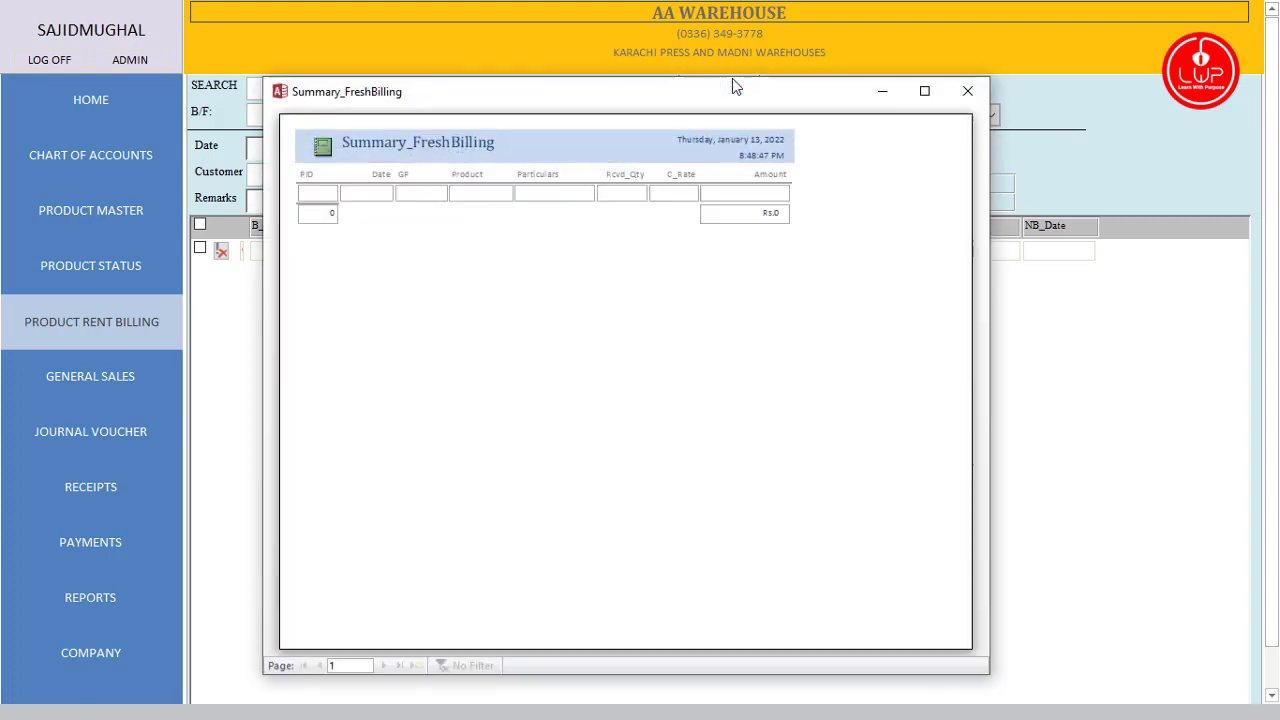
{"action": "left_click", "coordinate": [967, 91]}
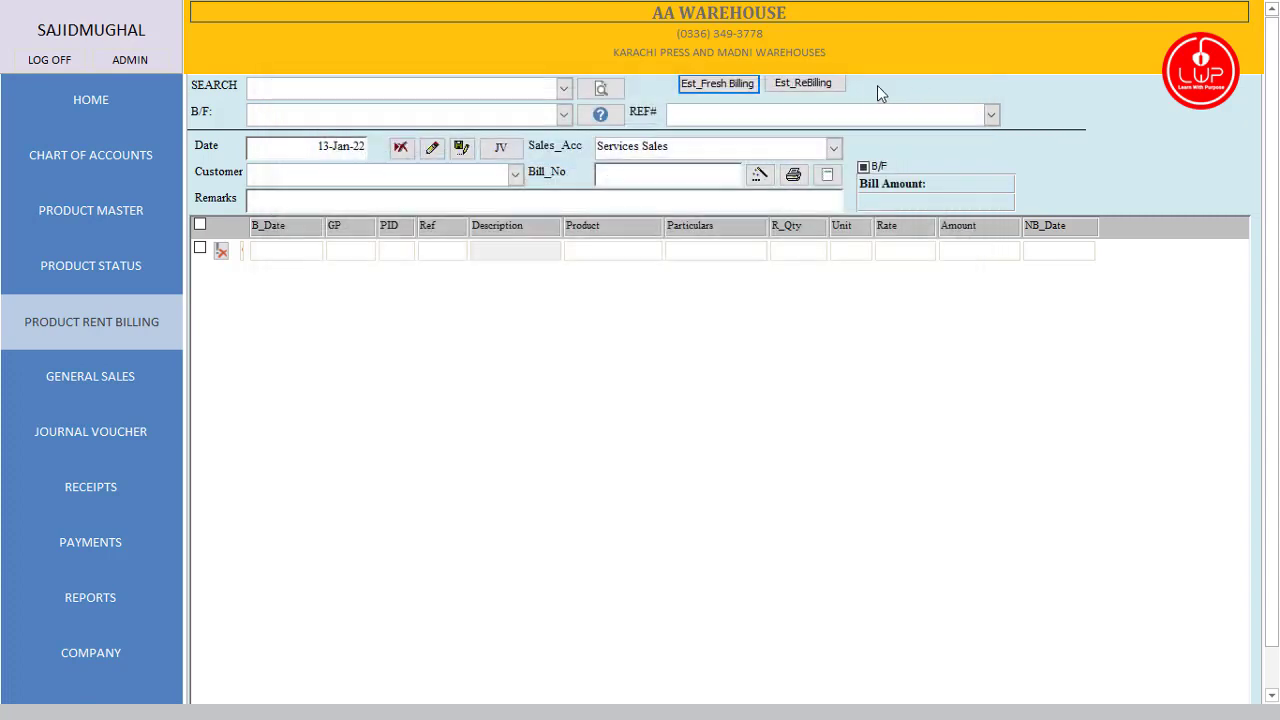
{"action": "left_click", "coordinate": [805, 85]}
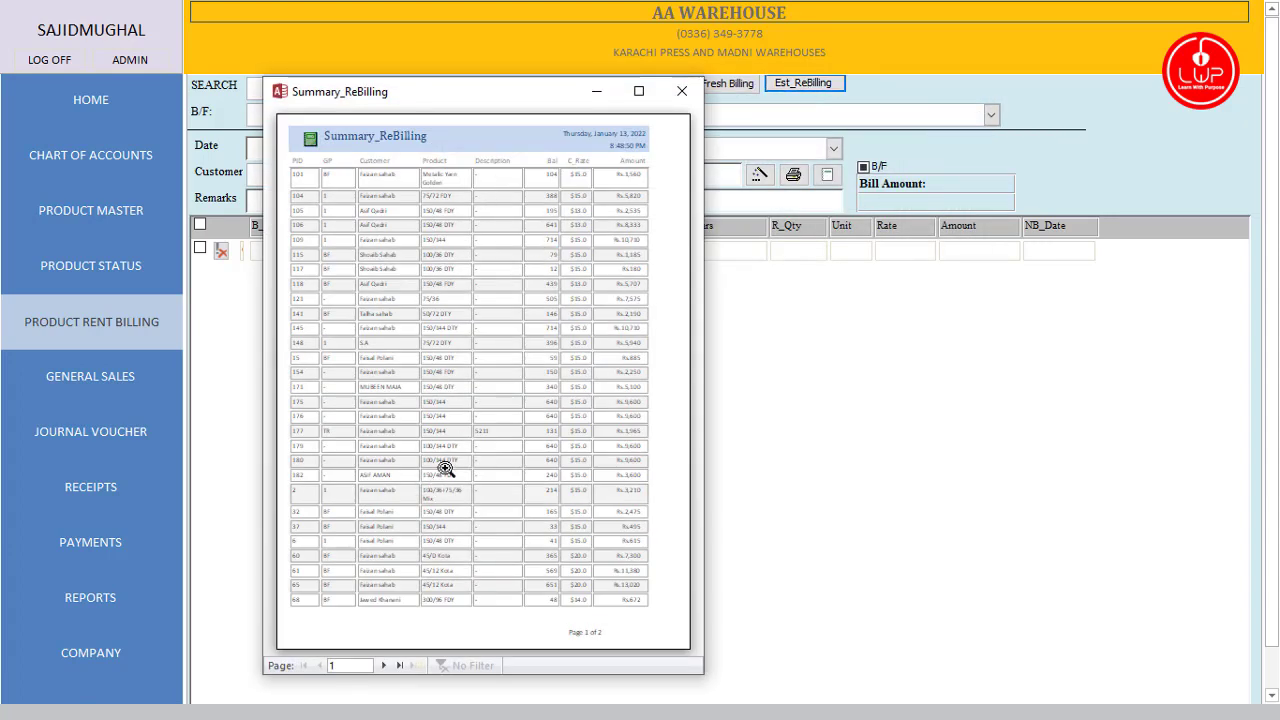
{"action": "left_click", "coordinate": [684, 91]}
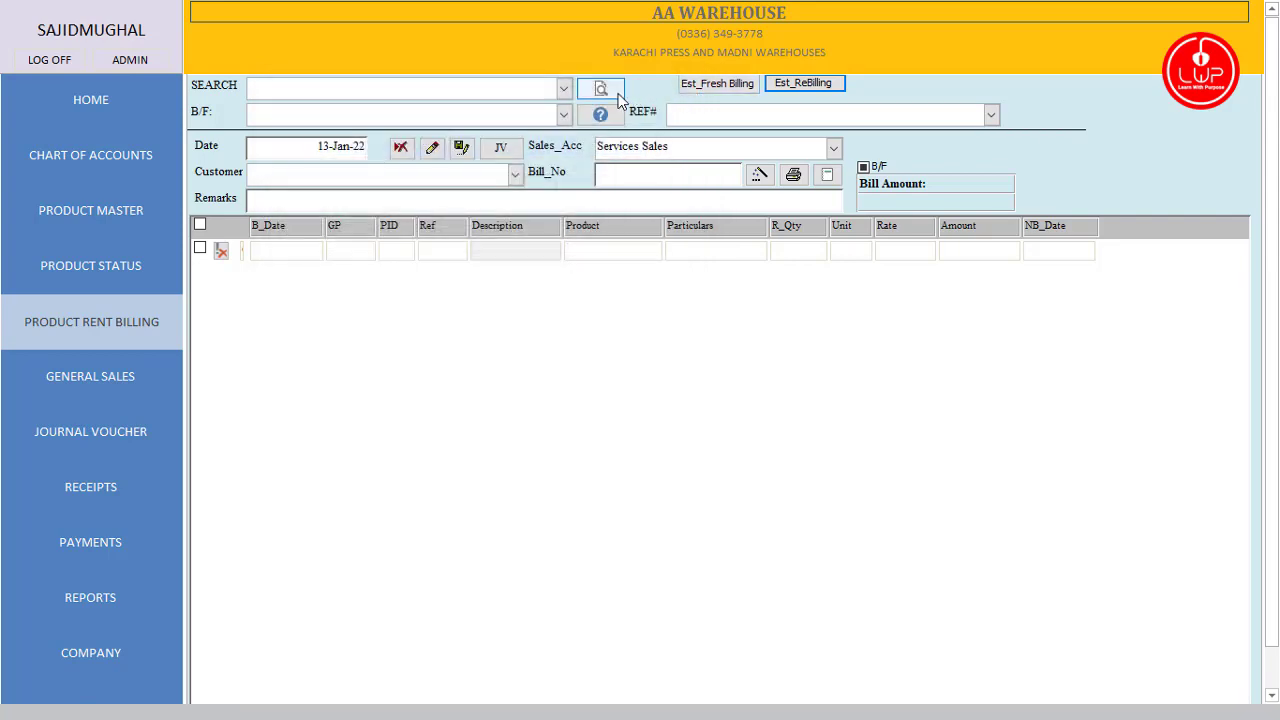
{"action": "left_click", "coordinate": [600, 116]}
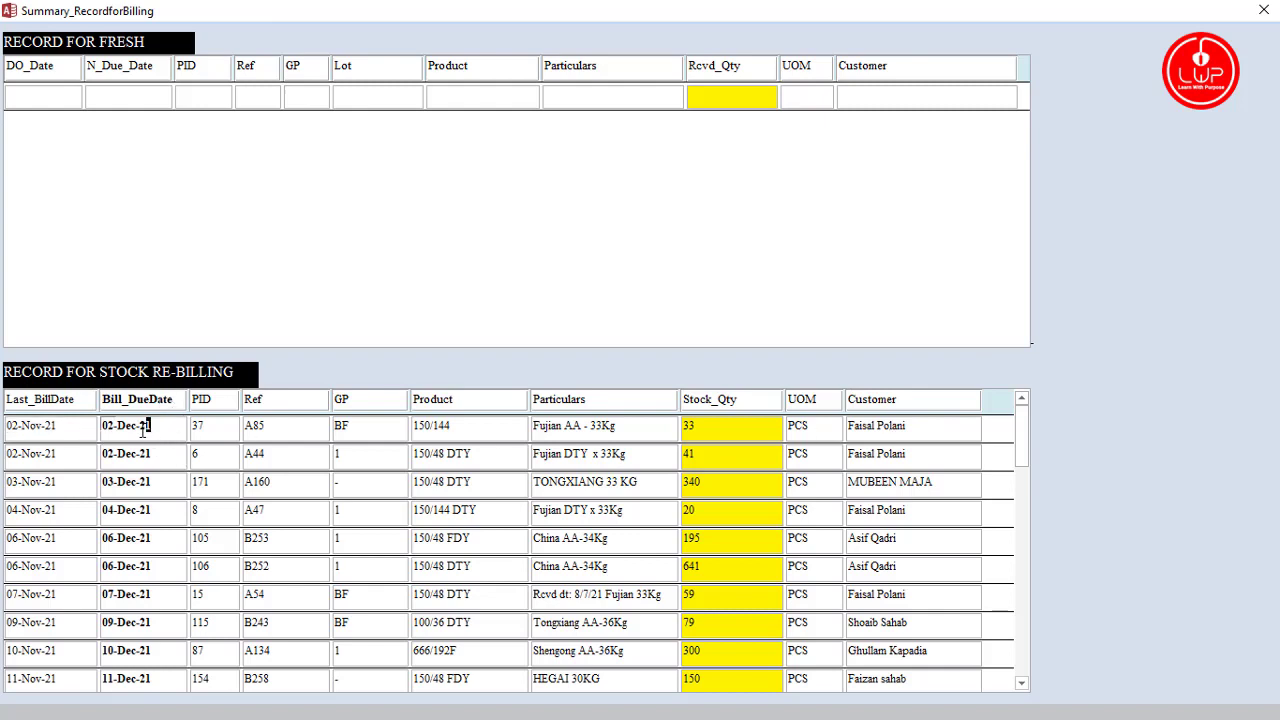
{"action": "key", "text": "Tab"}
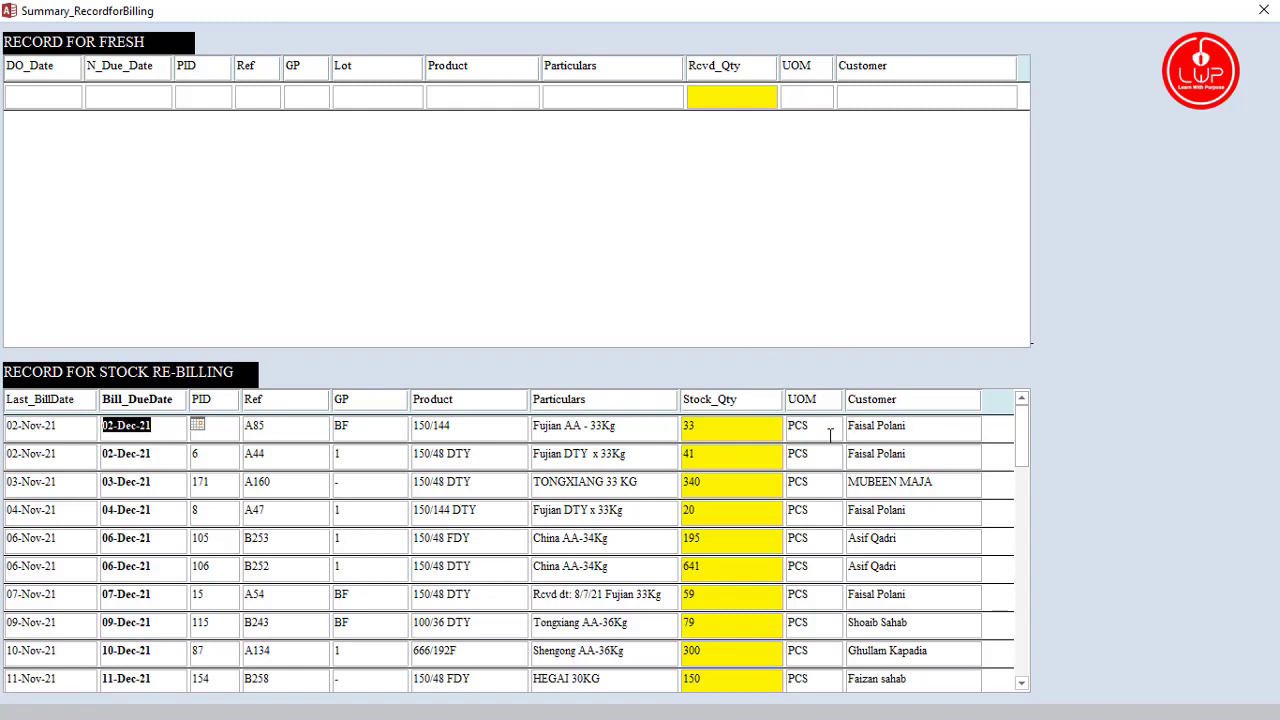
{"action": "left_click", "coordinate": [1264, 10]}
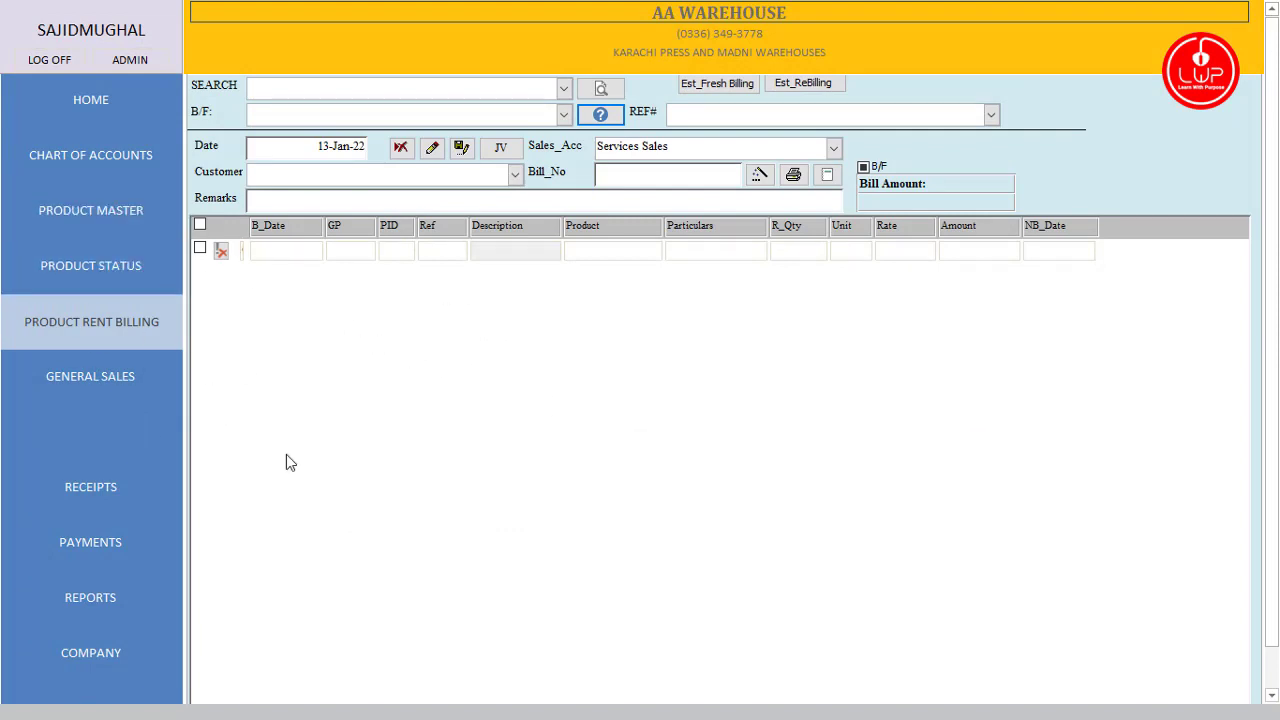
Step: Open General Sales, keep General Sales as Sales_Acc, and dismiss the Invalid use of Null error
{"action": "left_click", "coordinate": [101, 377]}
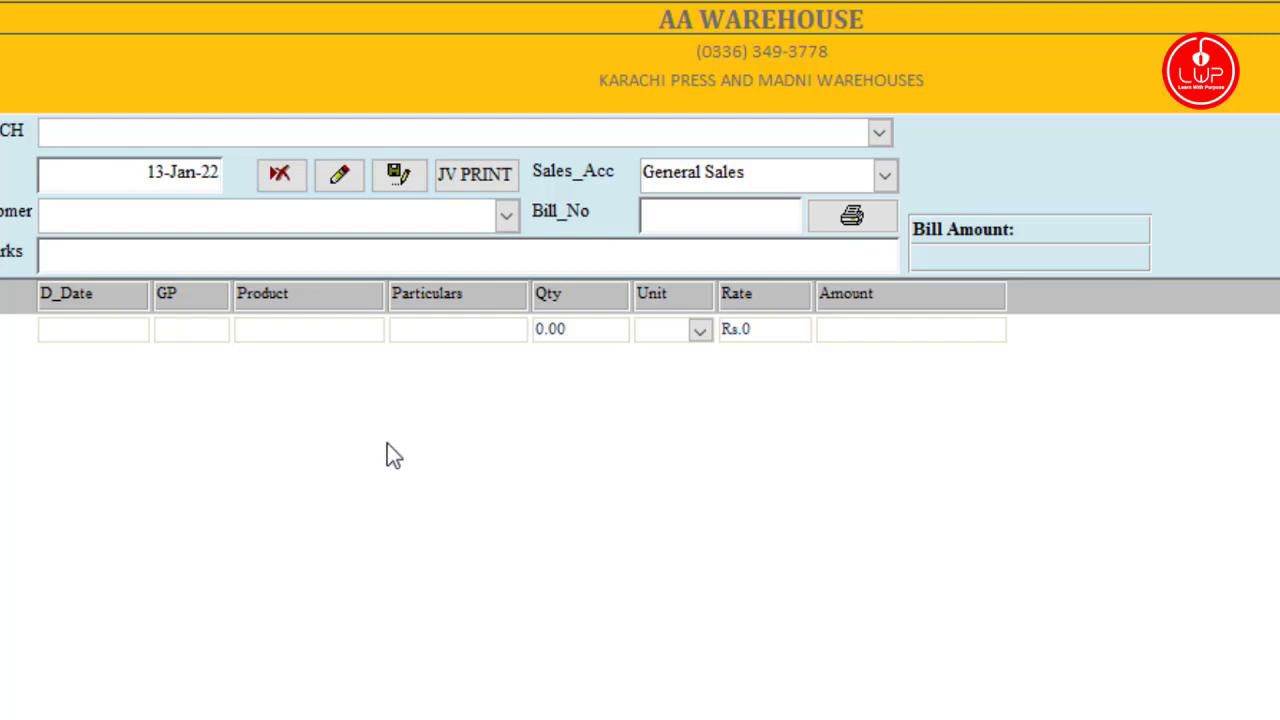
{"action": "left_click", "coordinate": [349, 249]}
{"action": "left_click", "coordinate": [885, 175]}
{"action": "left_click", "coordinate": [885, 175]}
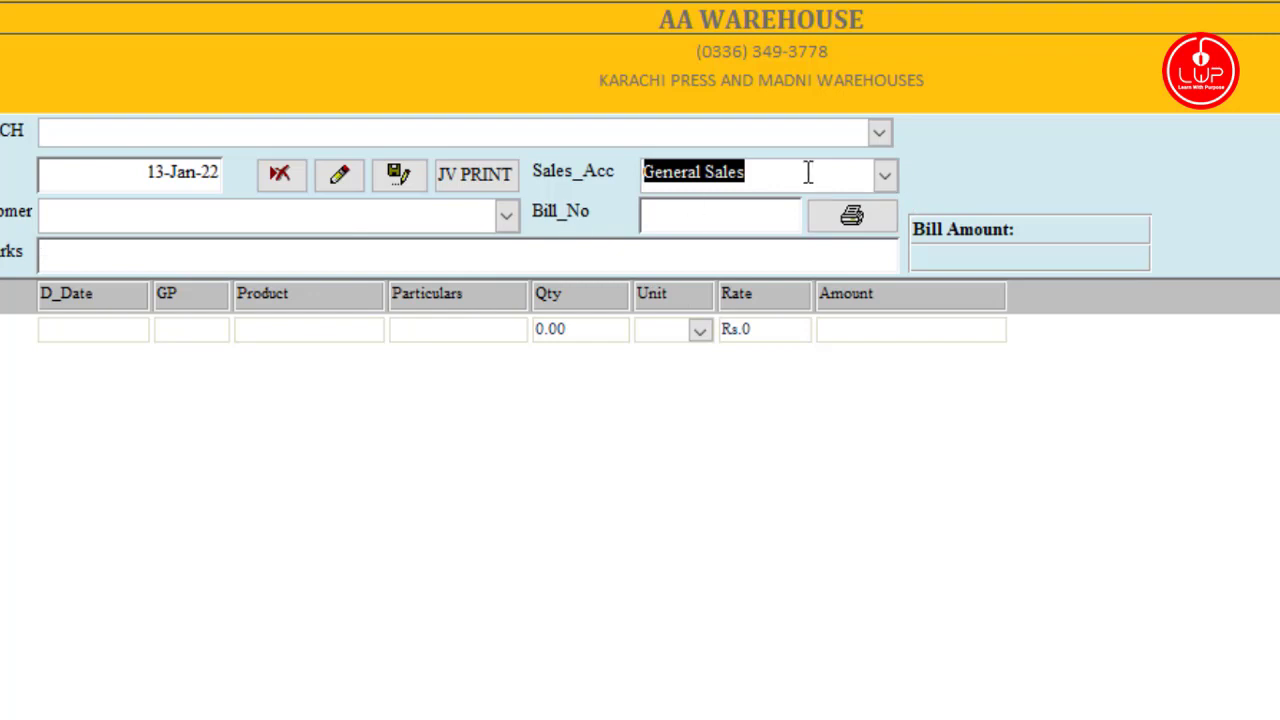
{"action": "left_click", "coordinate": [718, 216]}
{"action": "left_click", "coordinate": [727, 489]}
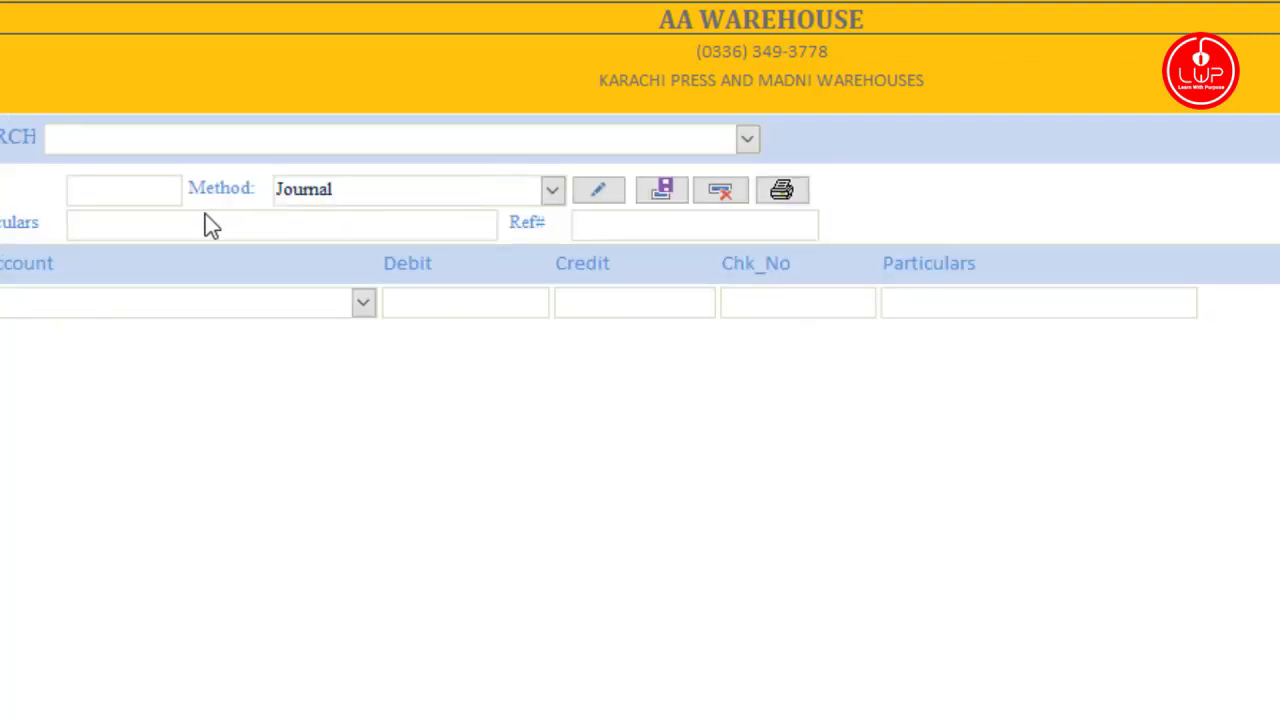
Step: Glance at the voucher SEARCH list, then switch to the Receipts voucher form
{"action": "left_click", "coordinate": [748, 139]}
{"action": "left_click", "coordinate": [748, 139]}
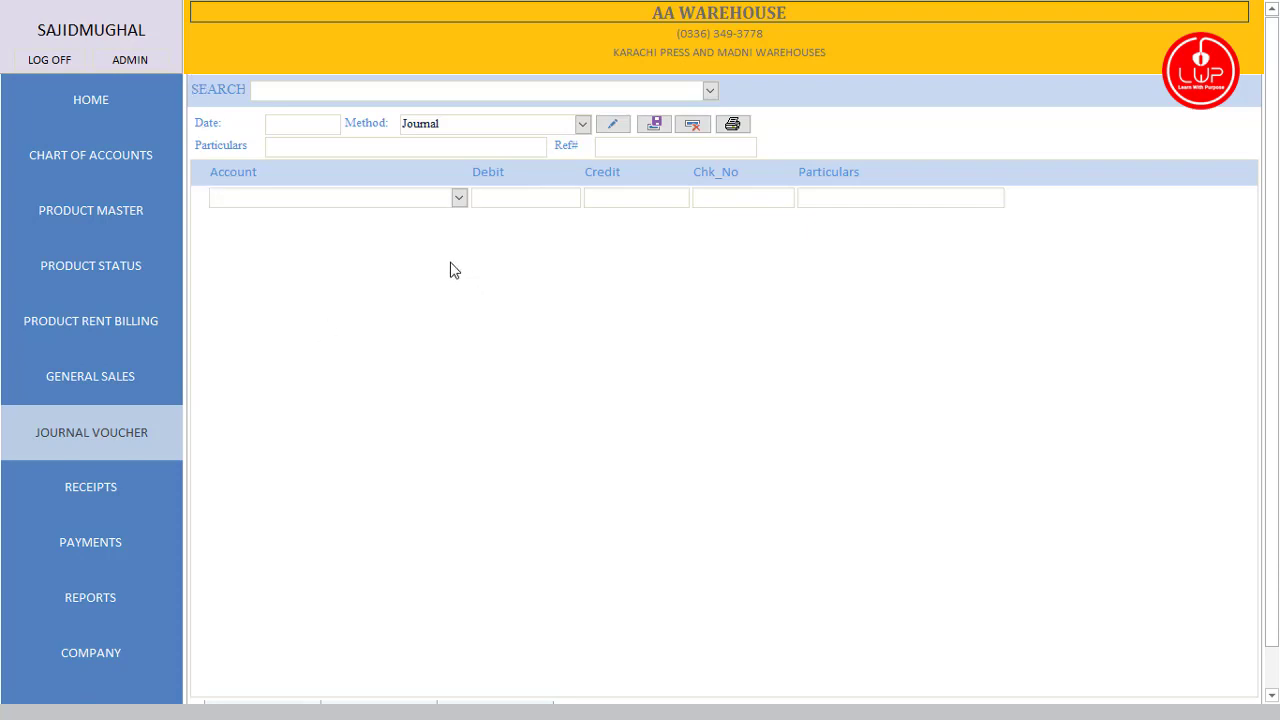
{"action": "left_click", "coordinate": [105, 497]}
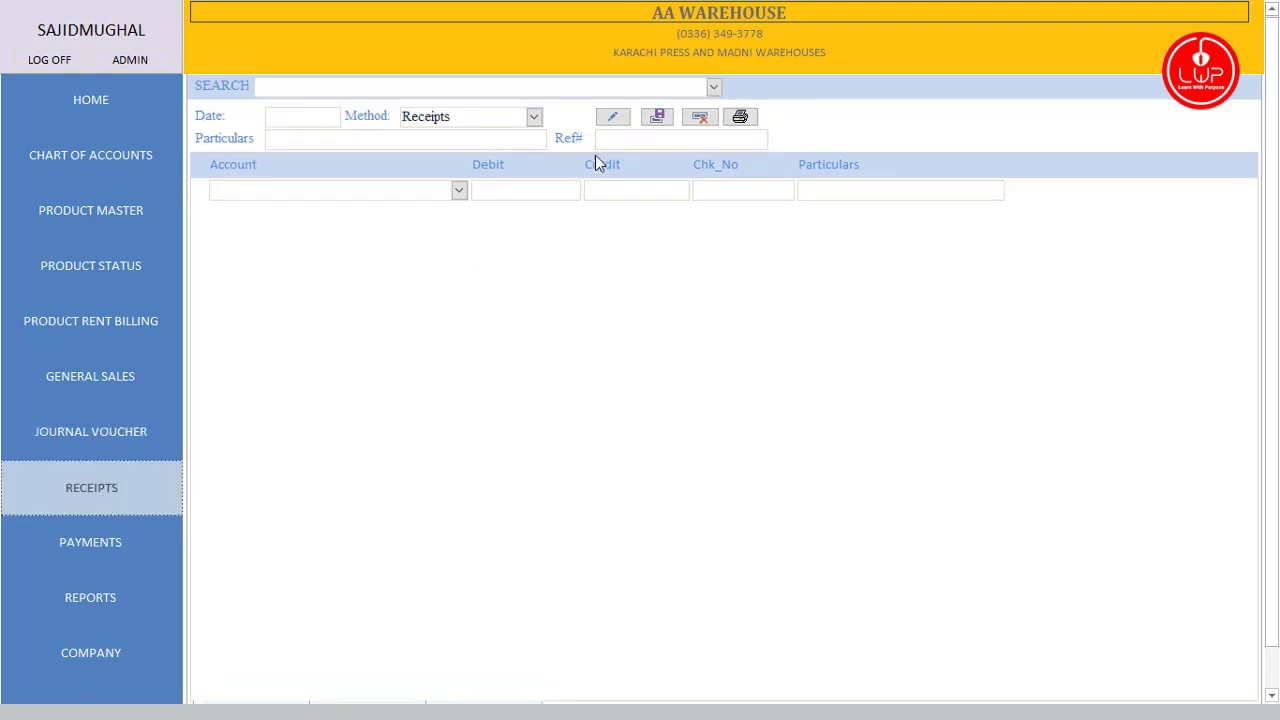
Step: Set the receipt voucher date to today, 13-Jan-22, using the calendar
{"action": "left_click", "coordinate": [718, 86]}
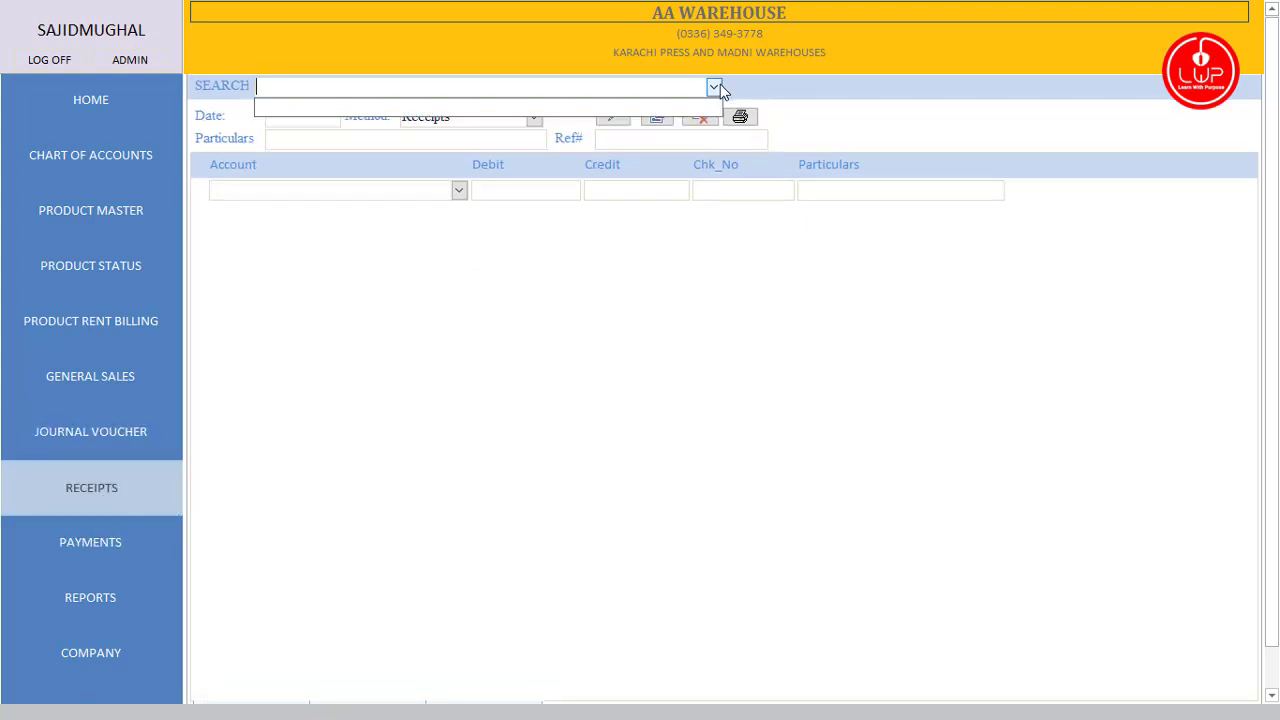
{"action": "key", "text": "Tab"}
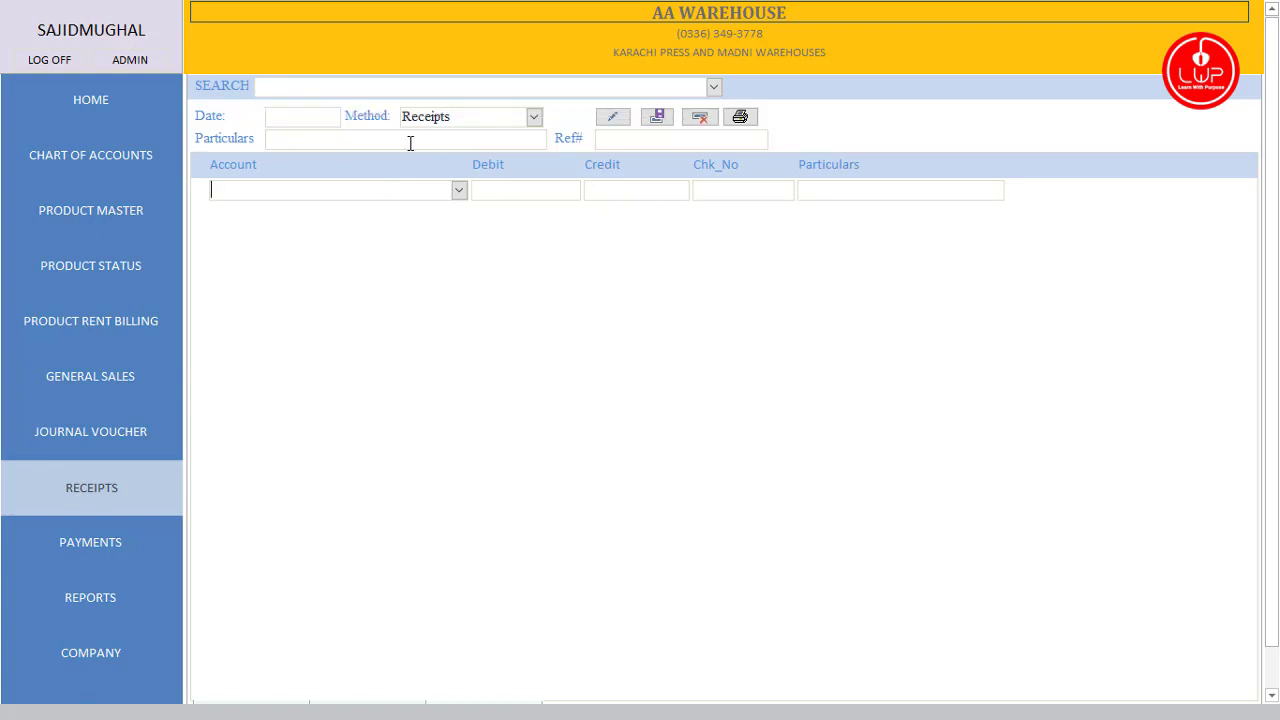
{"action": "left_click", "coordinate": [309, 117]}
{"action": "left_click", "coordinate": [351, 117]}
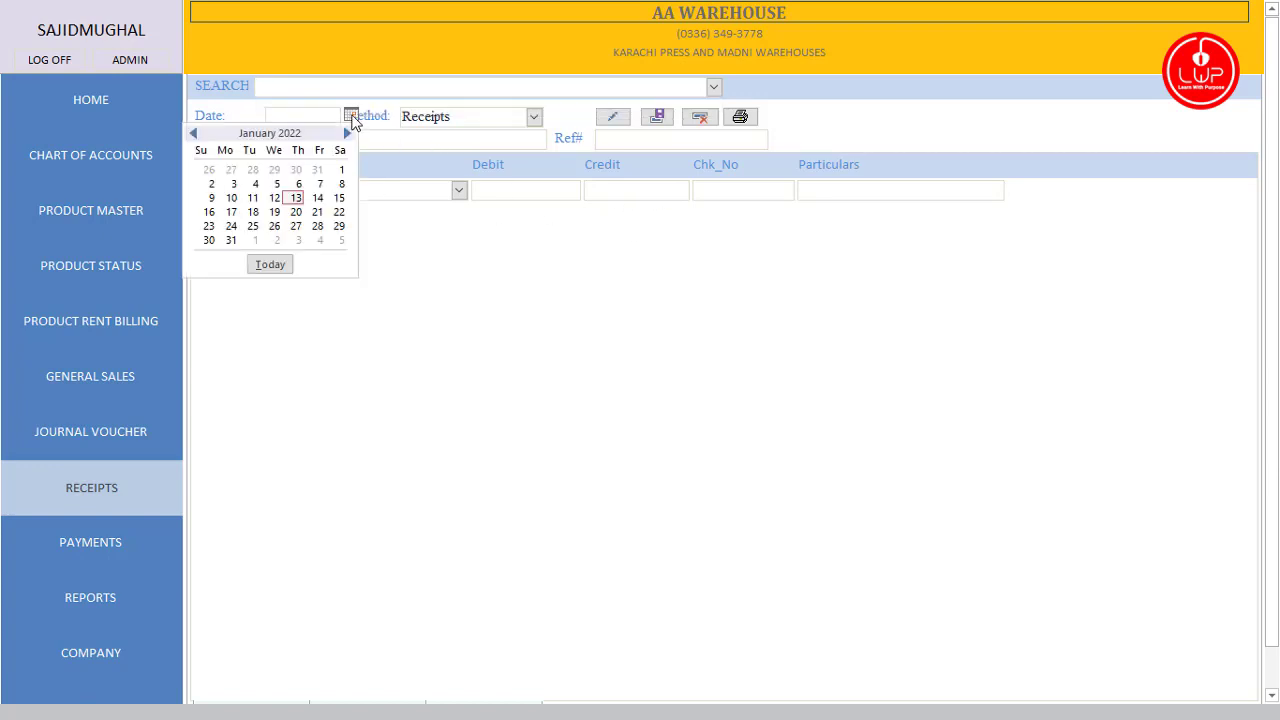
{"action": "left_click", "coordinate": [270, 264]}
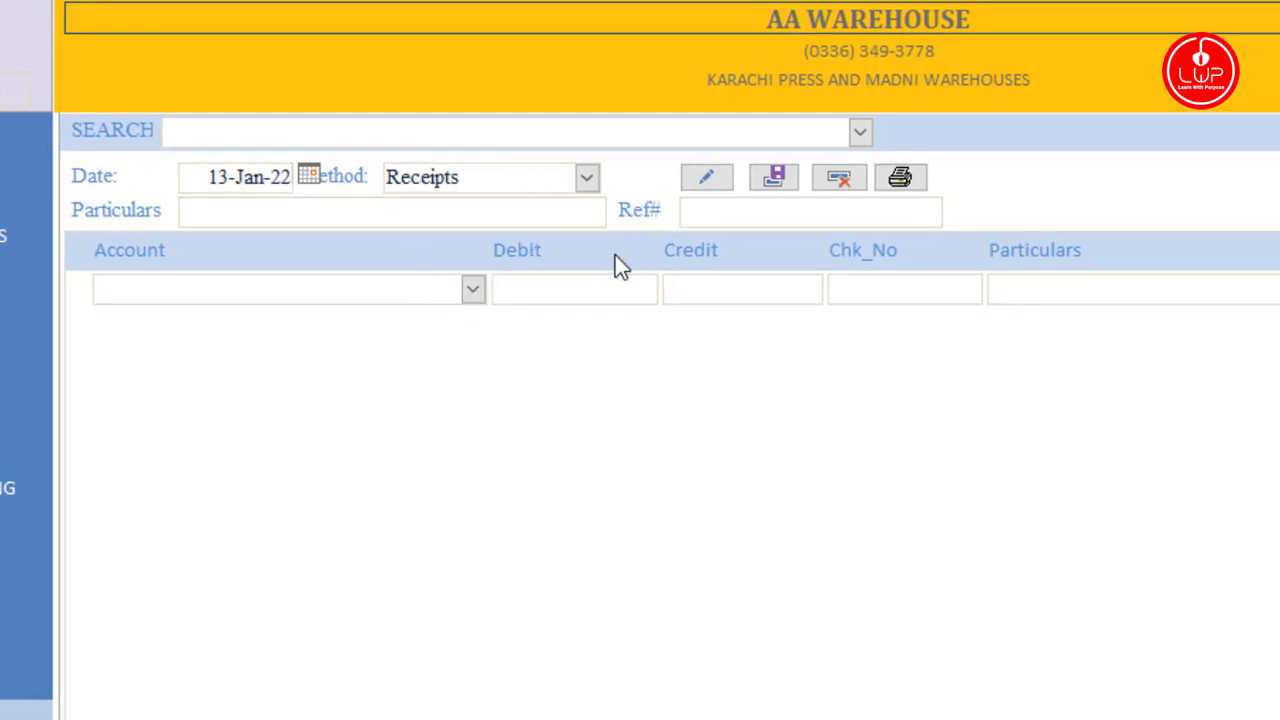
Step: Enter R1-2022 as the voucher's Ref#
{"action": "left_click", "coordinate": [437, 218]}
{"action": "left_click", "coordinate": [750, 210]}
{"action": "type", "text": "R1-2022"}
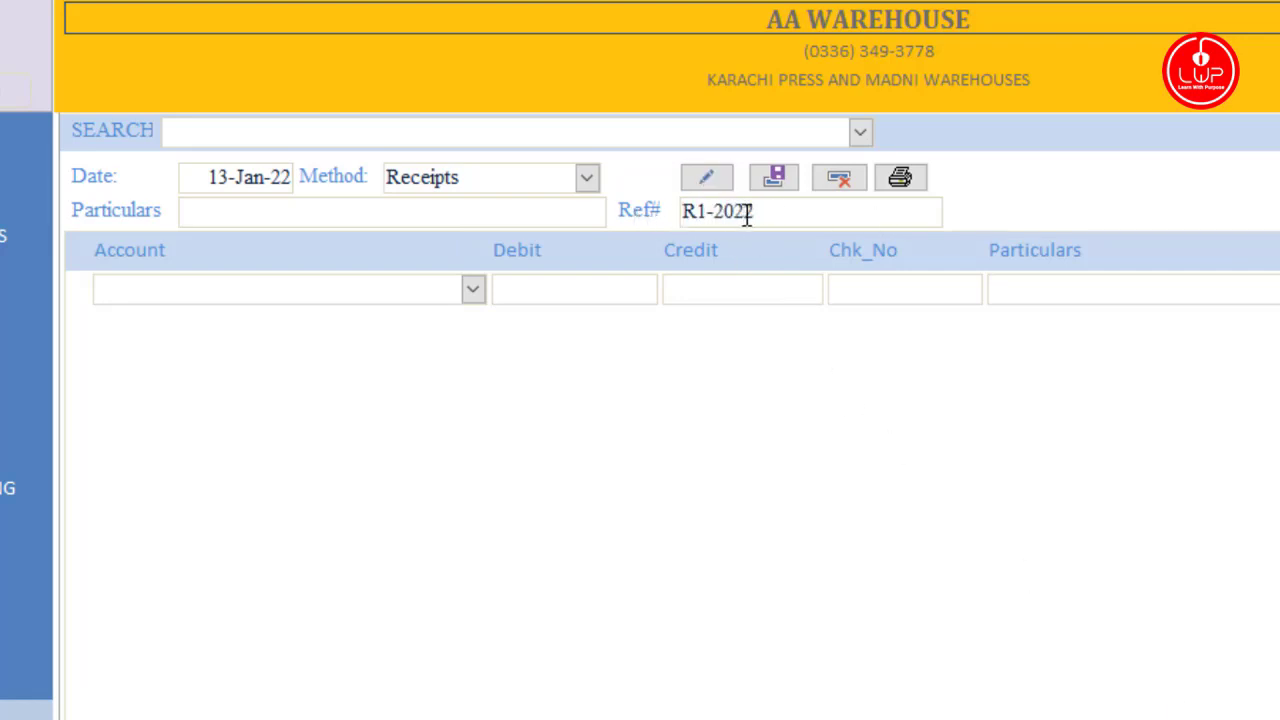
{"action": "left_click", "coordinate": [543, 209]}
Step: Fill the first voucher line with the first listed account and a 1,200 debit
{"action": "left_click", "coordinate": [471, 296]}
{"action": "left_click", "coordinate": [466, 320]}
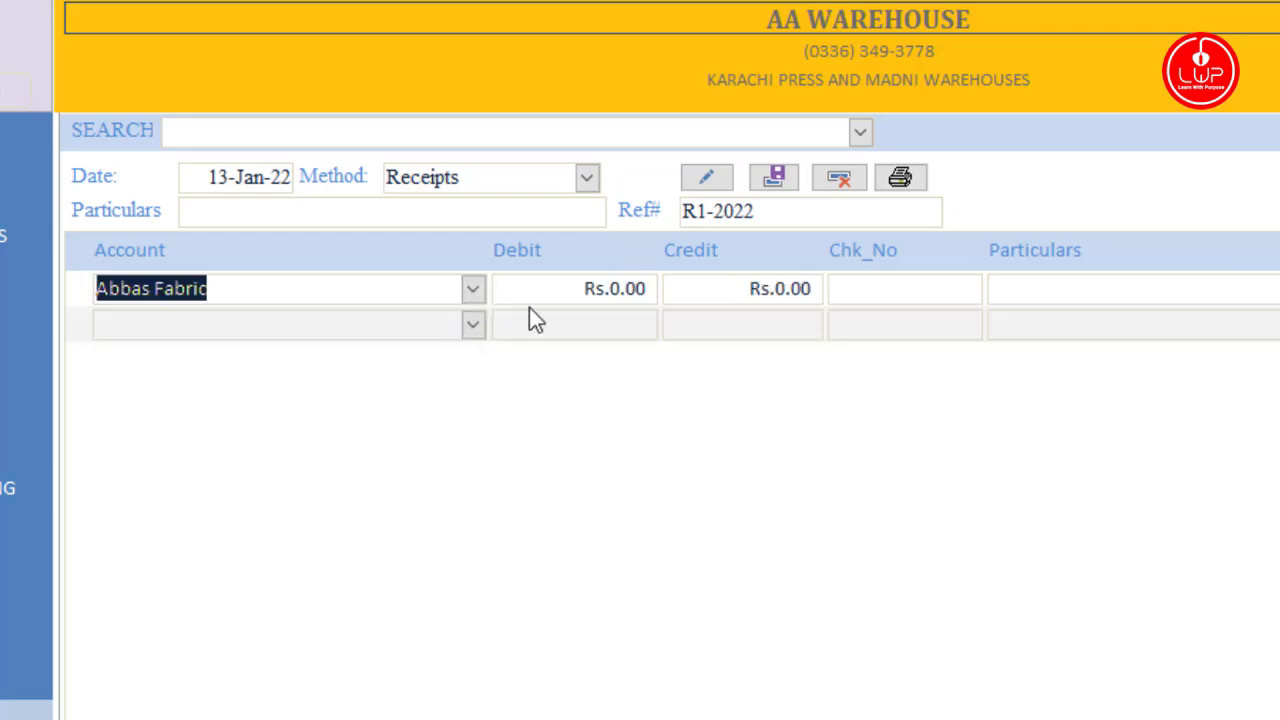
{"action": "key", "text": "Tab"}
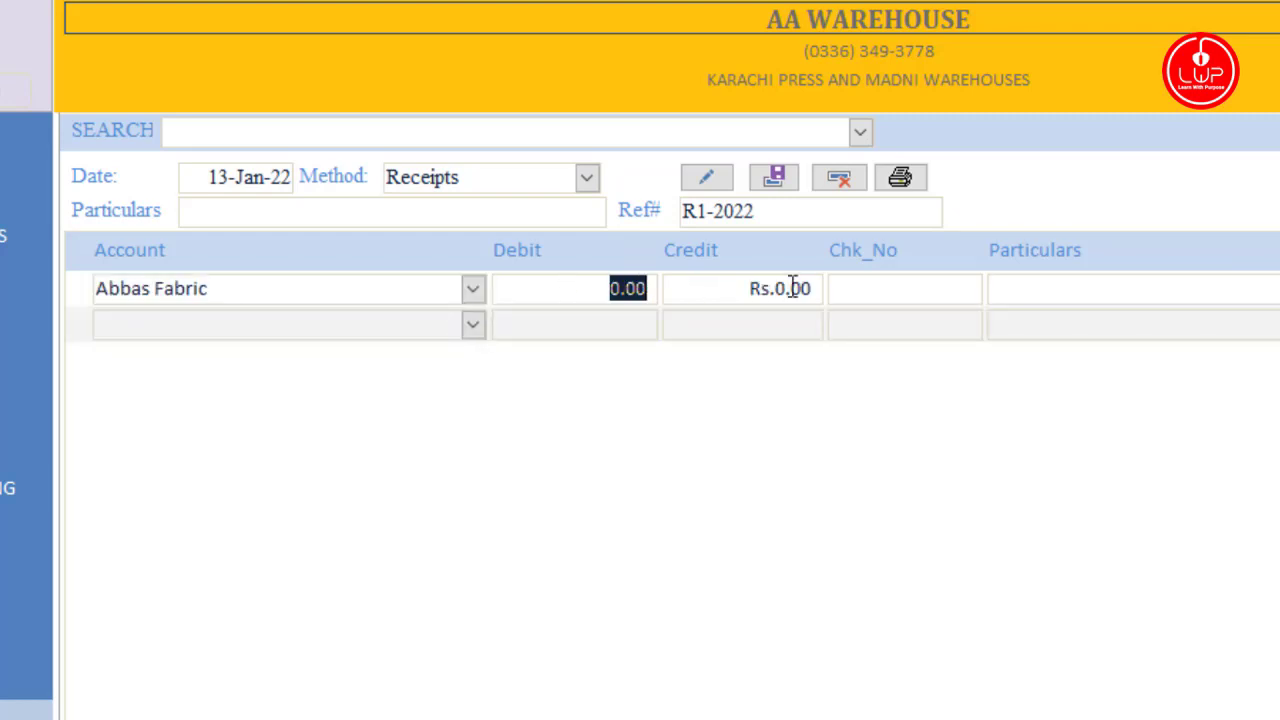
{"action": "type", "text": "1,2"}
{"action": "type", "text": "00"}
{"action": "key", "text": "Tab"}
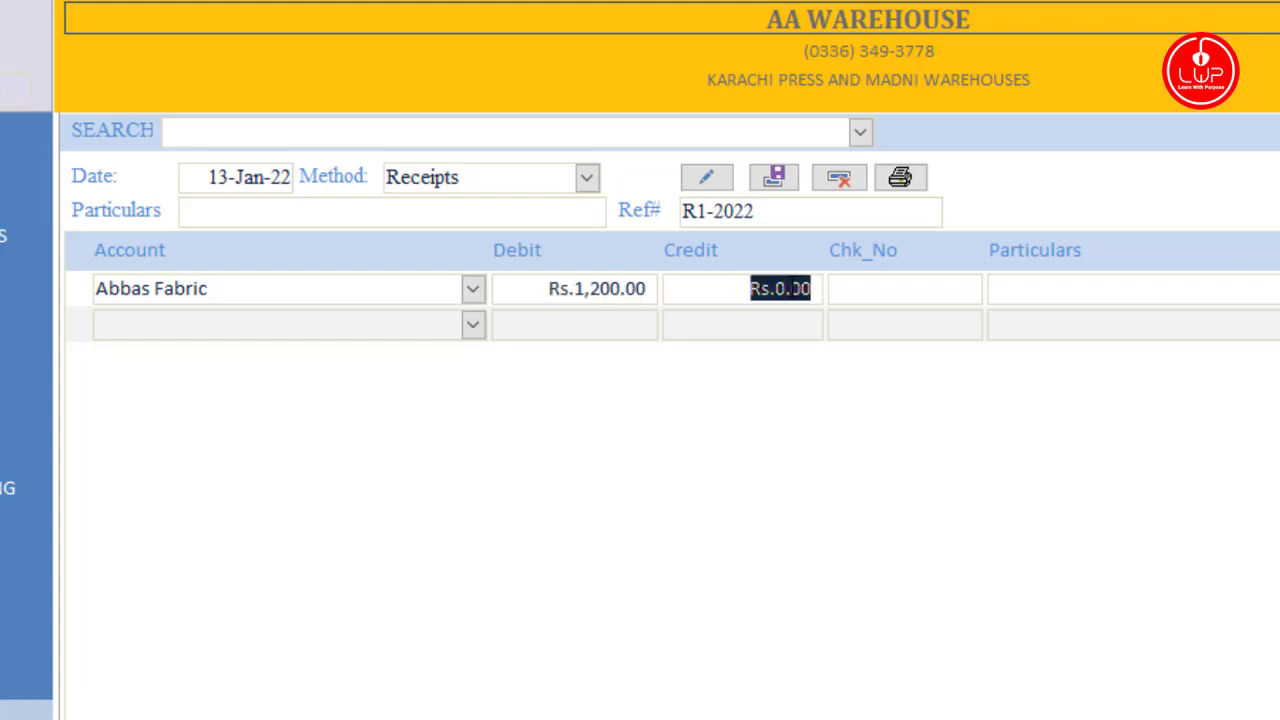
{"action": "left_click", "coordinate": [891, 296]}
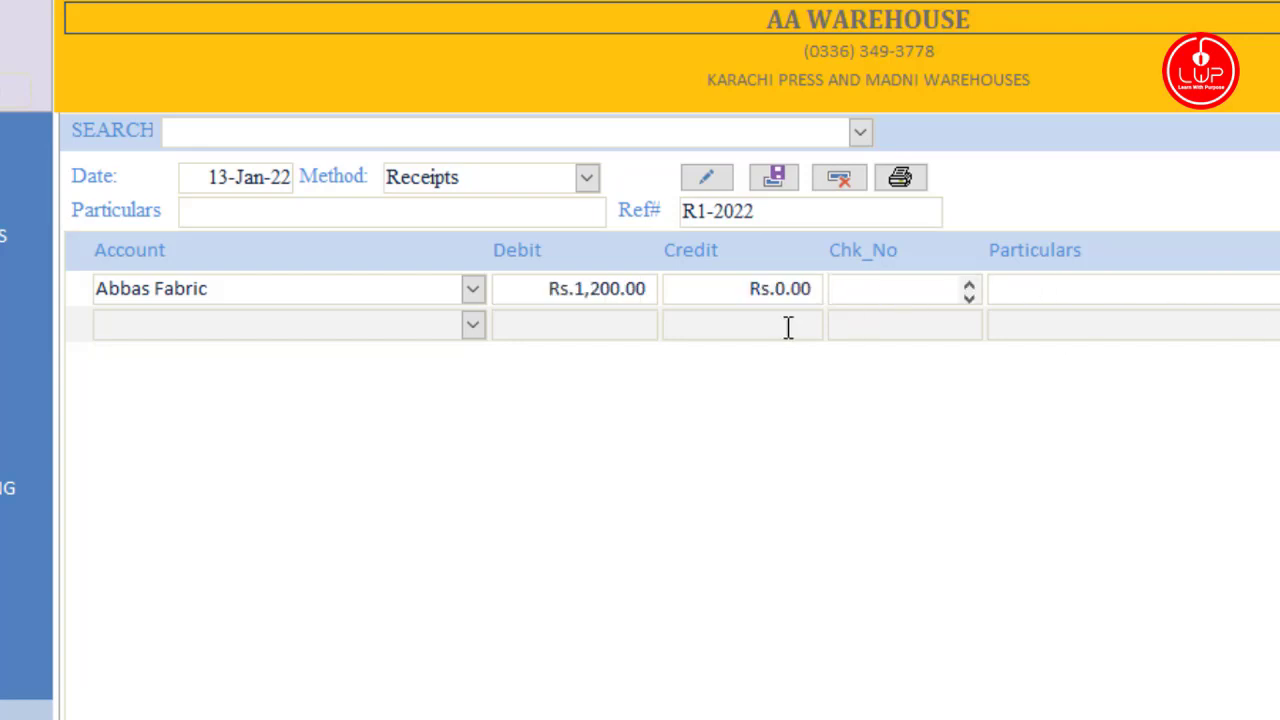
{"action": "left_click", "coordinate": [746, 329]}
Step: Keep Receipts as the method, save the receipt voucher, and open the Payment form
{"action": "left_click", "coordinate": [586, 178]}
{"action": "left_click", "coordinate": [586, 180]}
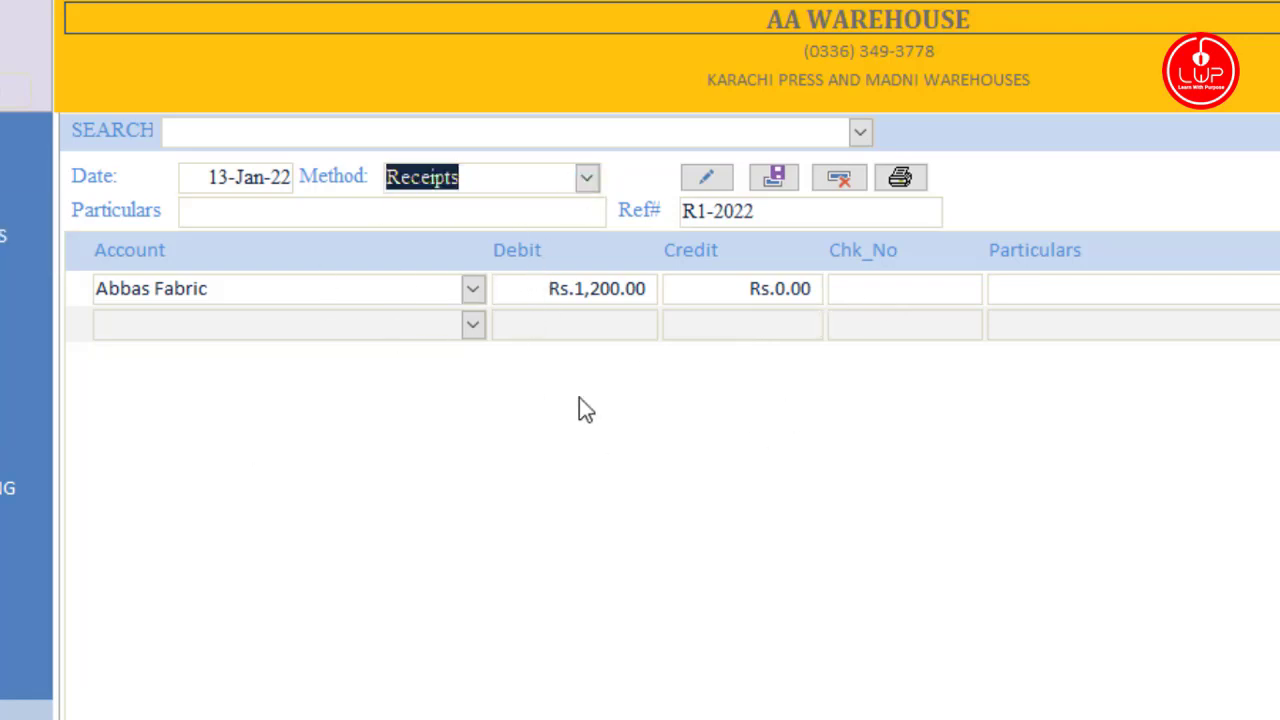
{"action": "left_click", "coordinate": [777, 184]}
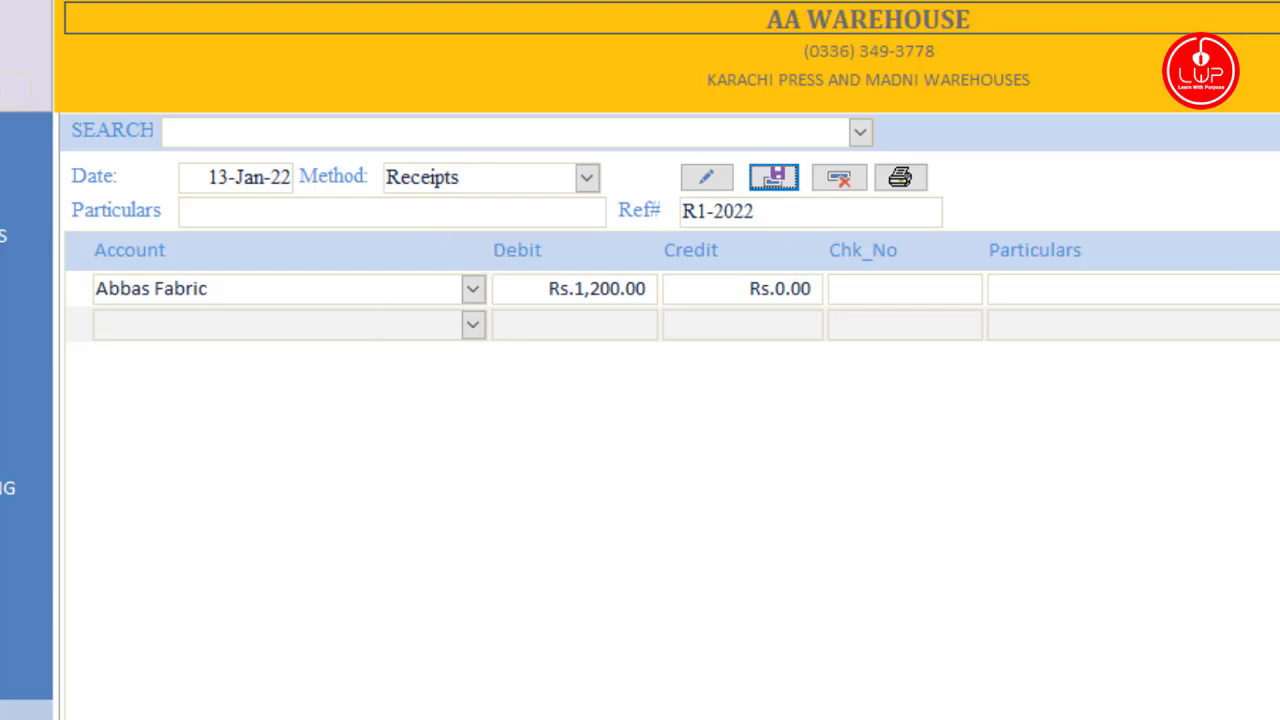
{"action": "key", "text": "Return"}
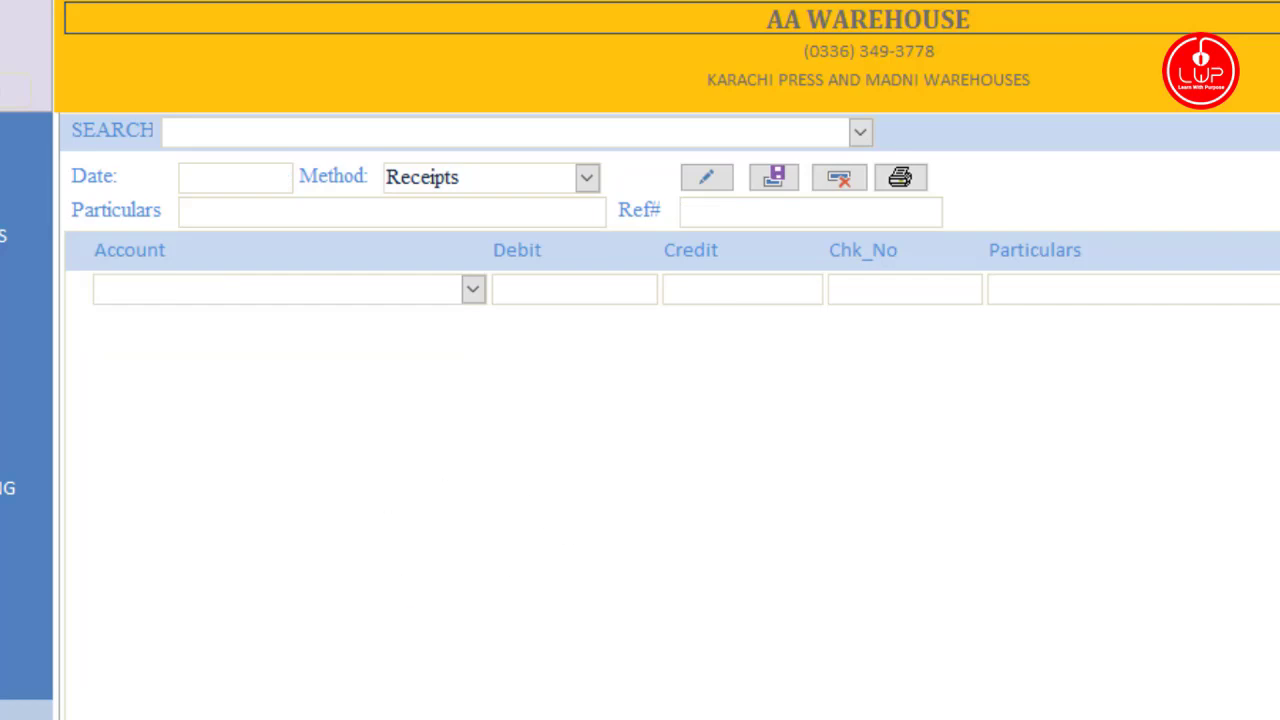
{"action": "left_click", "coordinate": [126, 563]}
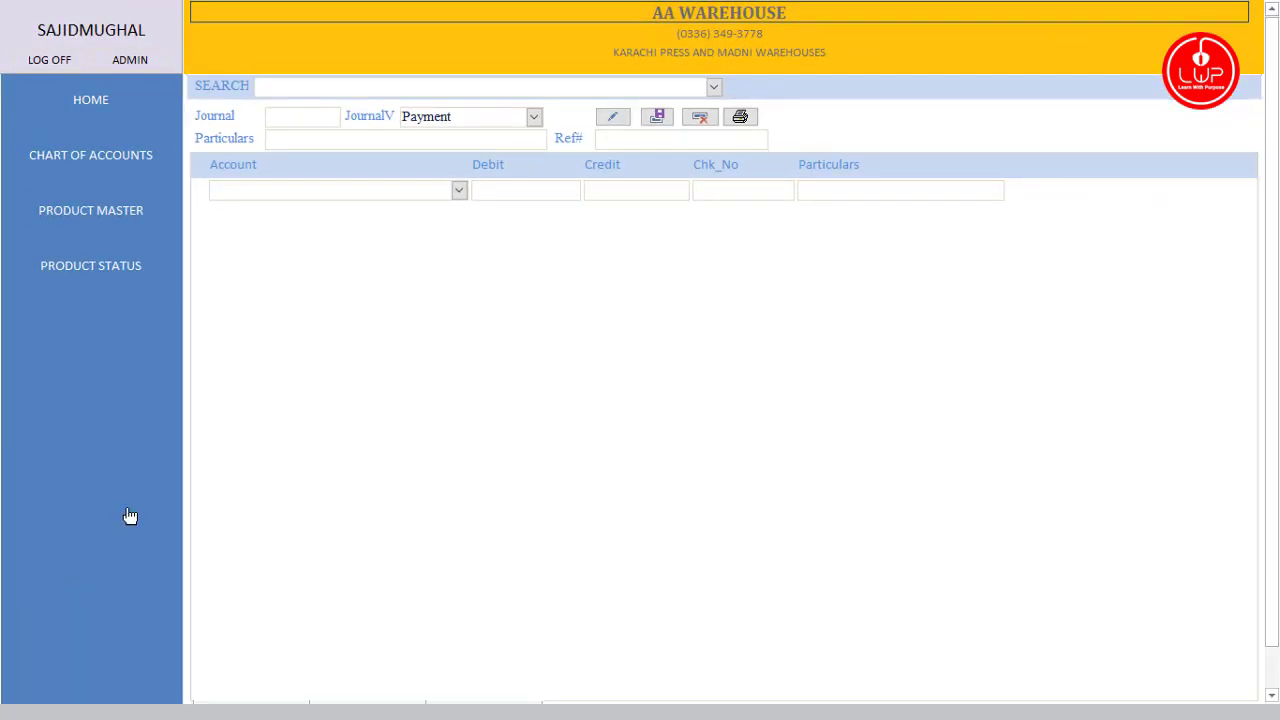
{"action": "left_click", "coordinate": [123, 543]}
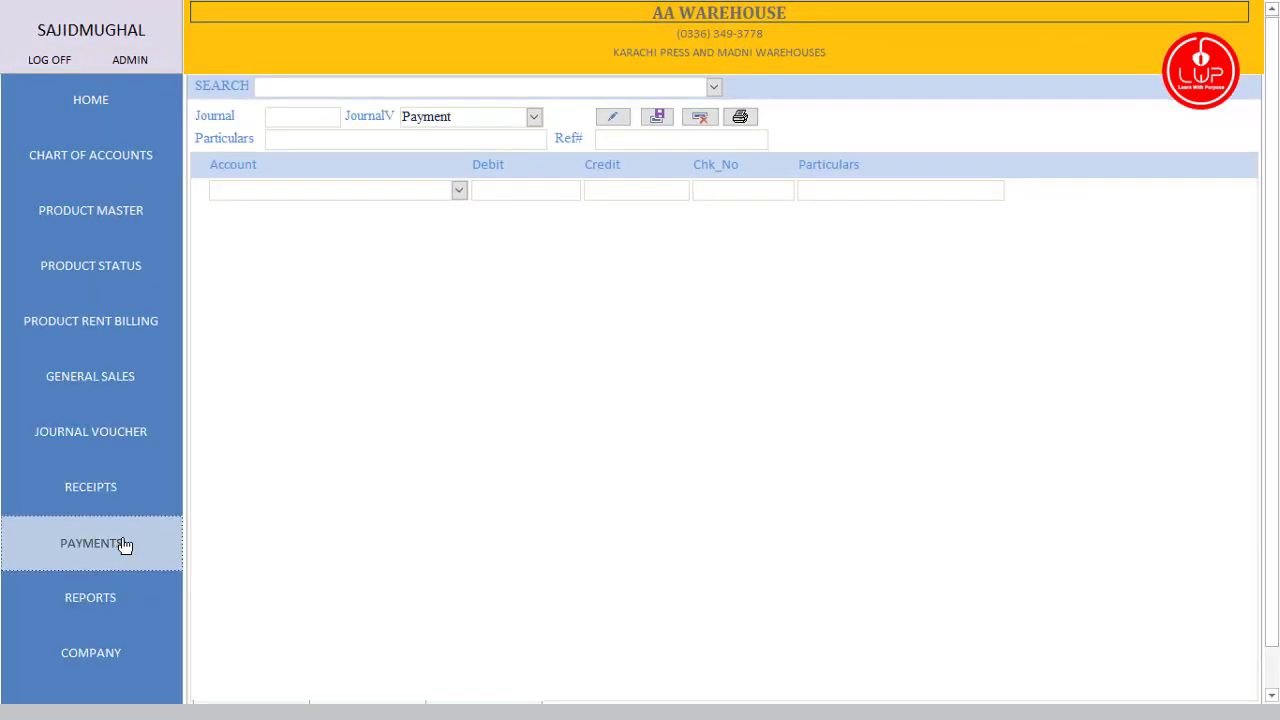
{"action": "left_click", "coordinate": [128, 612]}
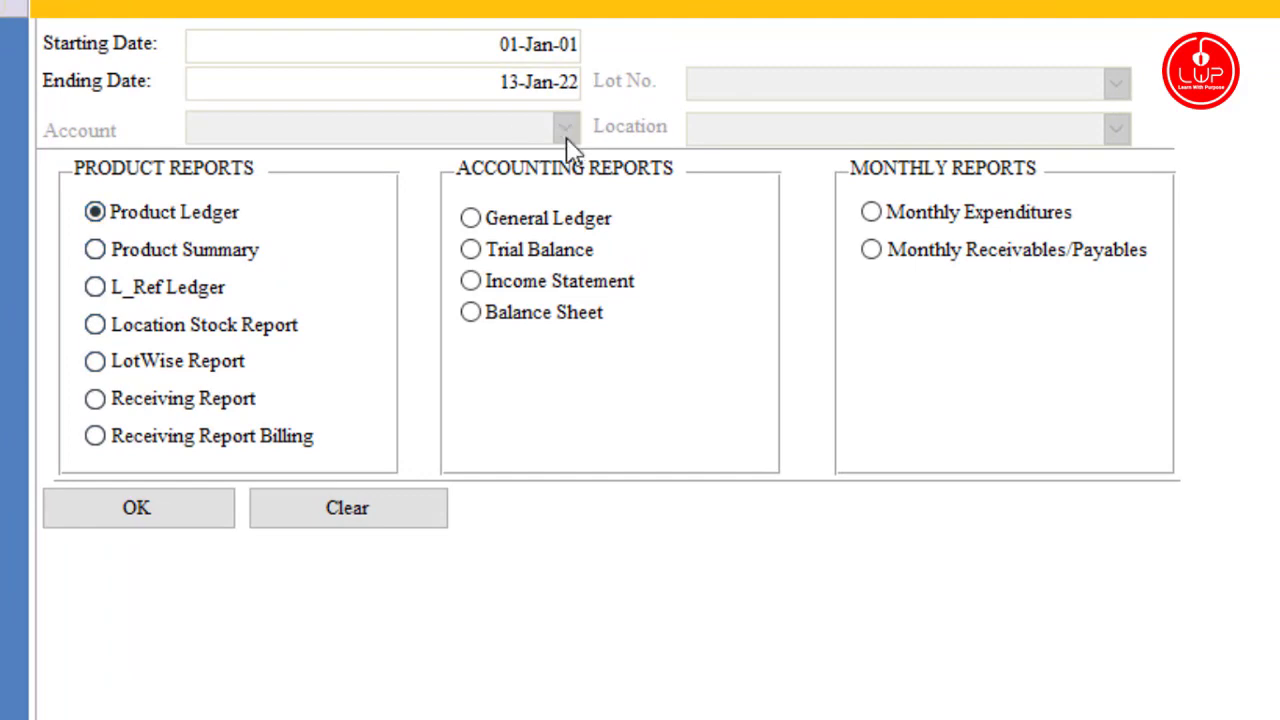
{"action": "left_click", "coordinate": [162, 512]}
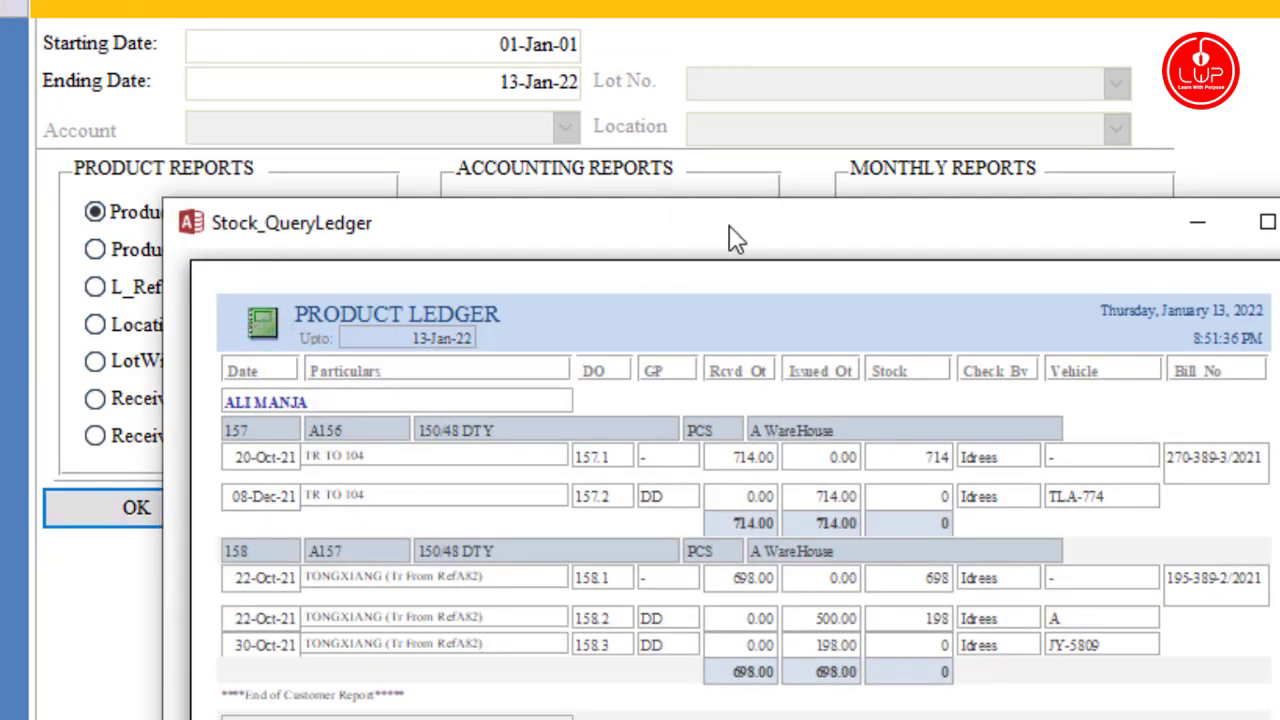
{"action": "left_click_drag", "start_coordinate": [730, 224], "coordinate": [678, 91]}
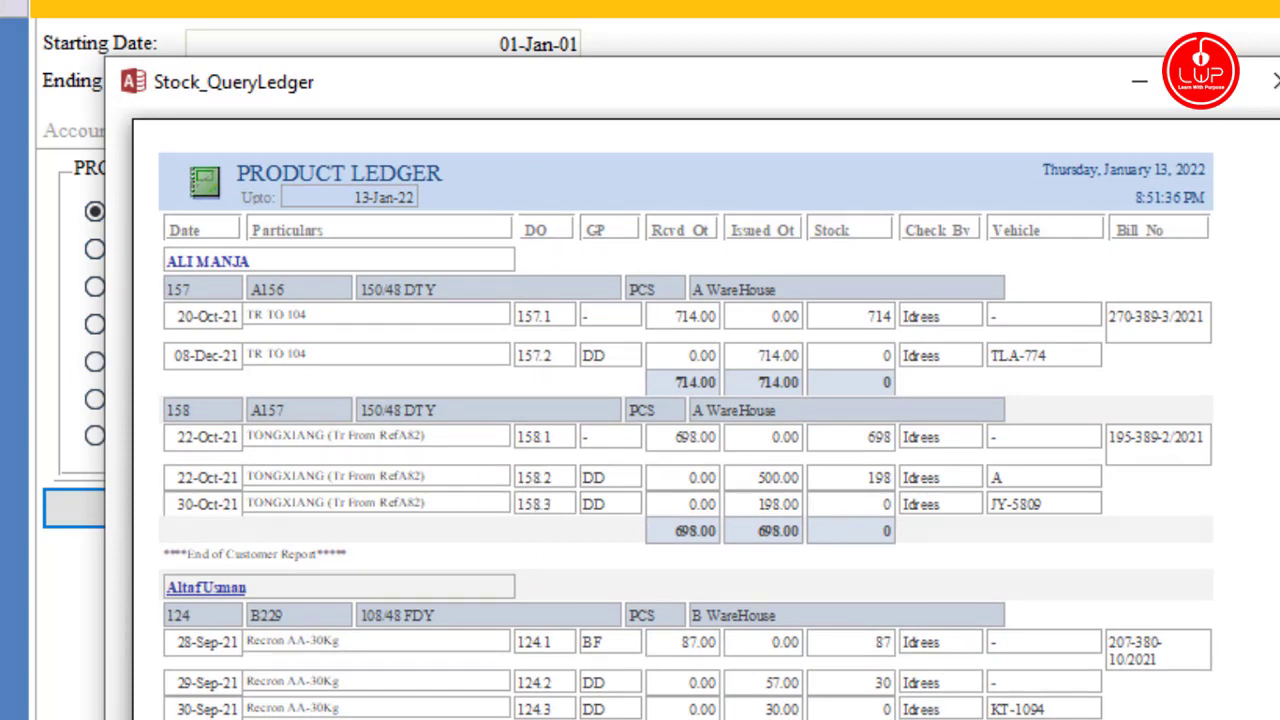
{"action": "left_click", "coordinate": [1266, 84]}
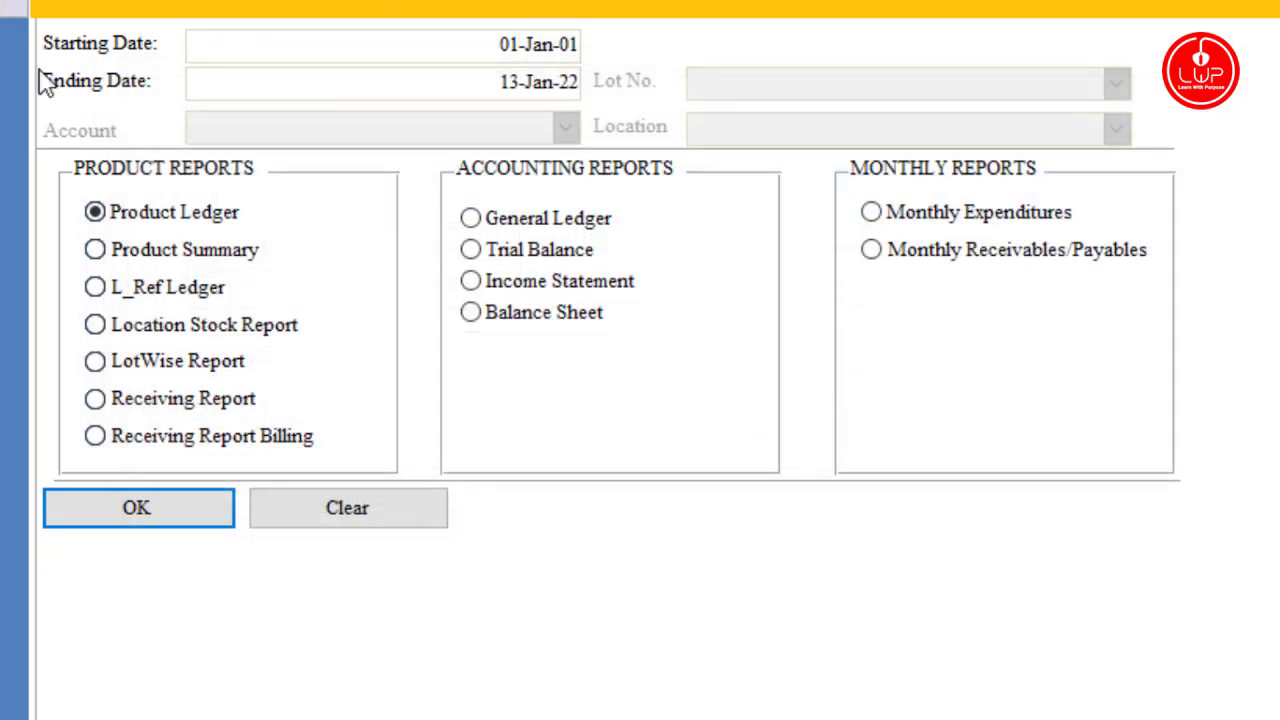
Step: Preview the Product Summary report, then close the preview
{"action": "left_click", "coordinate": [97, 251]}
{"action": "left_click", "coordinate": [185, 511]}
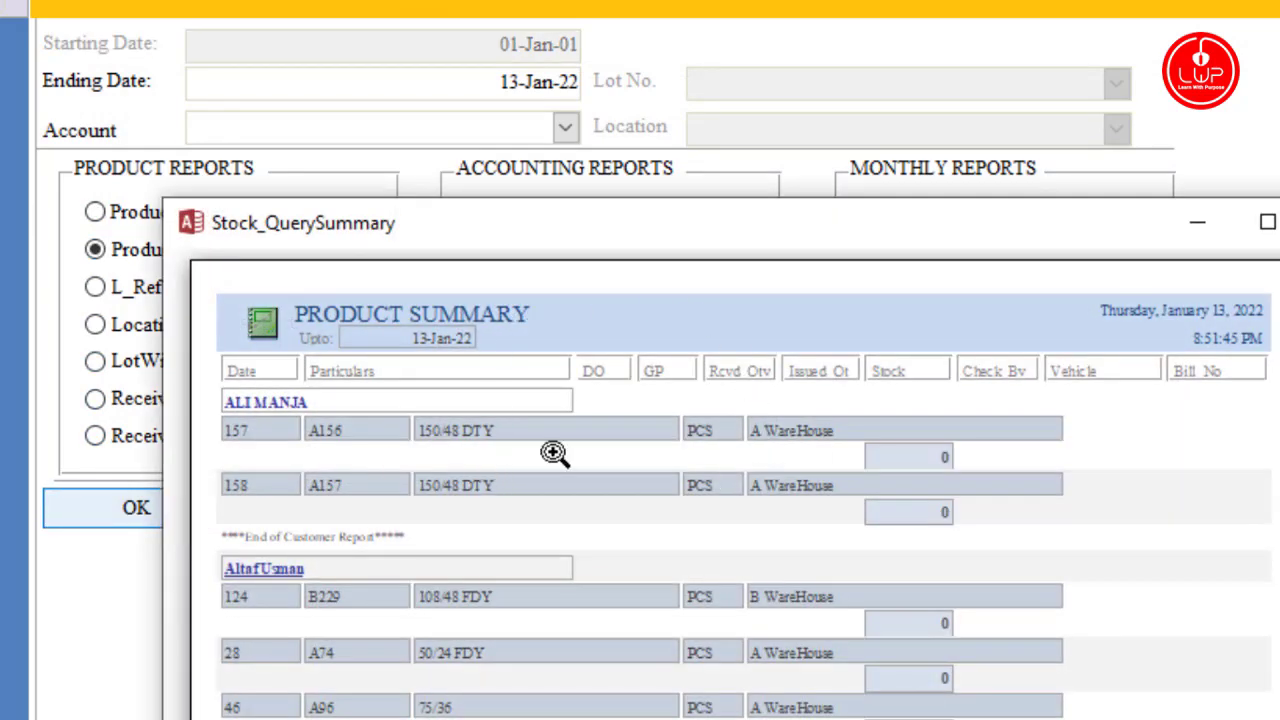
{"action": "key", "text": "Escape"}
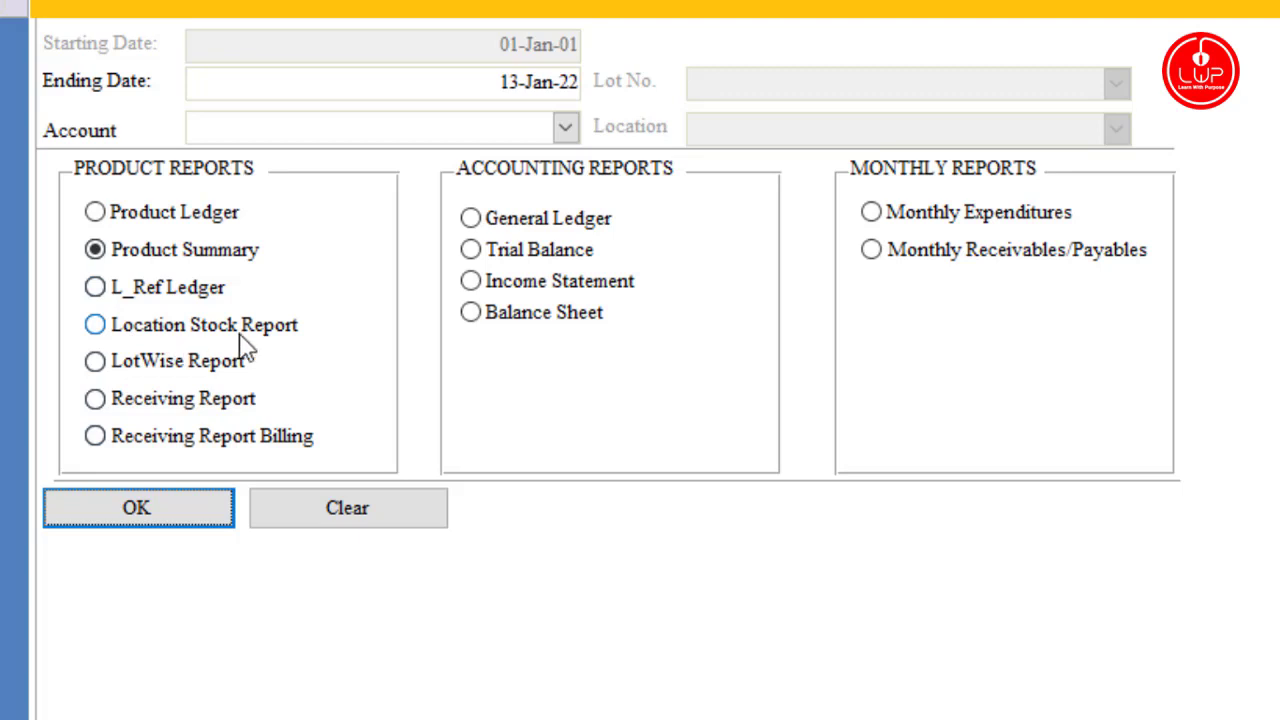
Step: Step through LotWise Report and Receiving Report, leaving Receiving Report Billing selected
{"action": "left_click", "coordinate": [130, 368]}
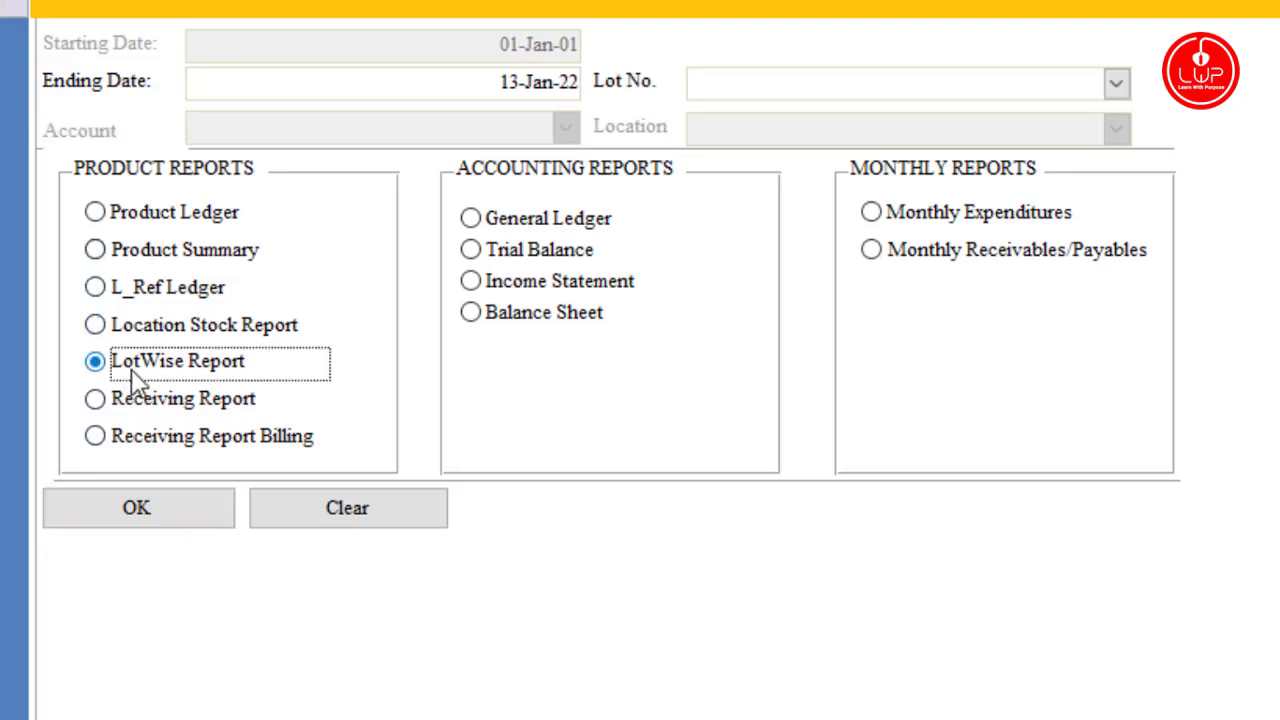
{"action": "left_click", "coordinate": [185, 408]}
{"action": "left_click", "coordinate": [171, 440]}
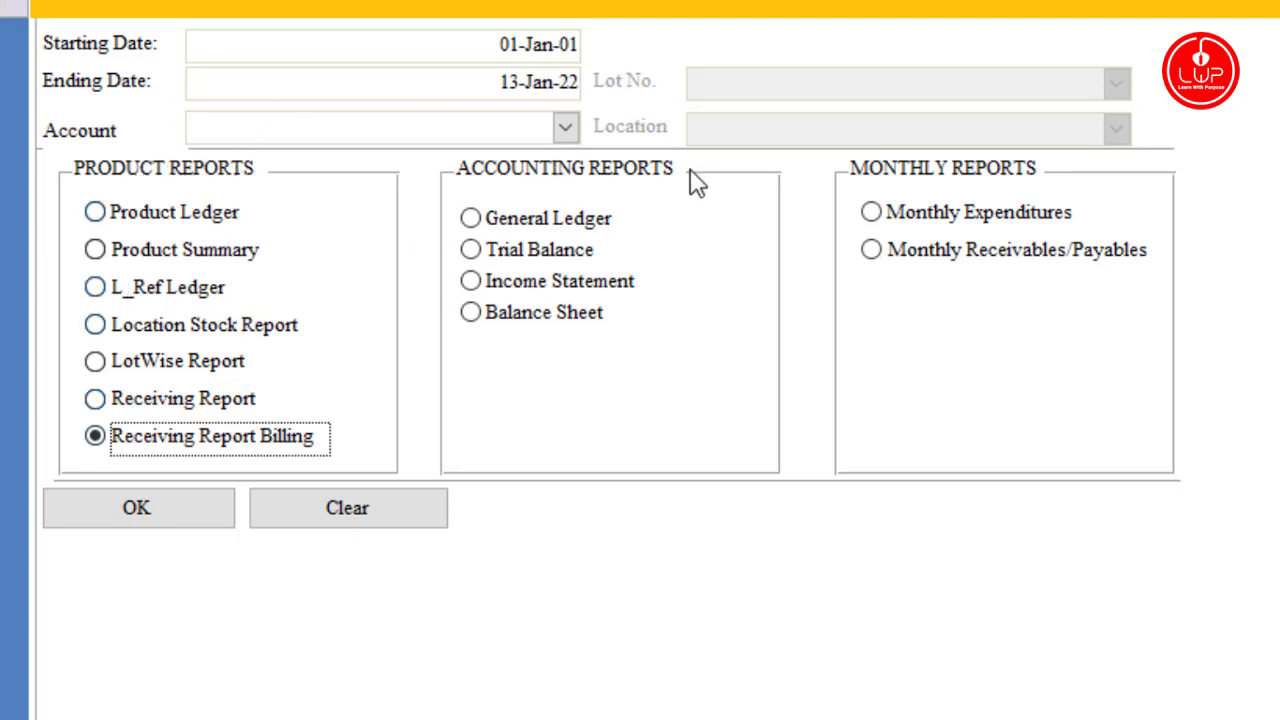
Step: Run the General Ledger report for Abbas Fabric and cancel the date parameter prompt
{"action": "left_click", "coordinate": [471, 224]}
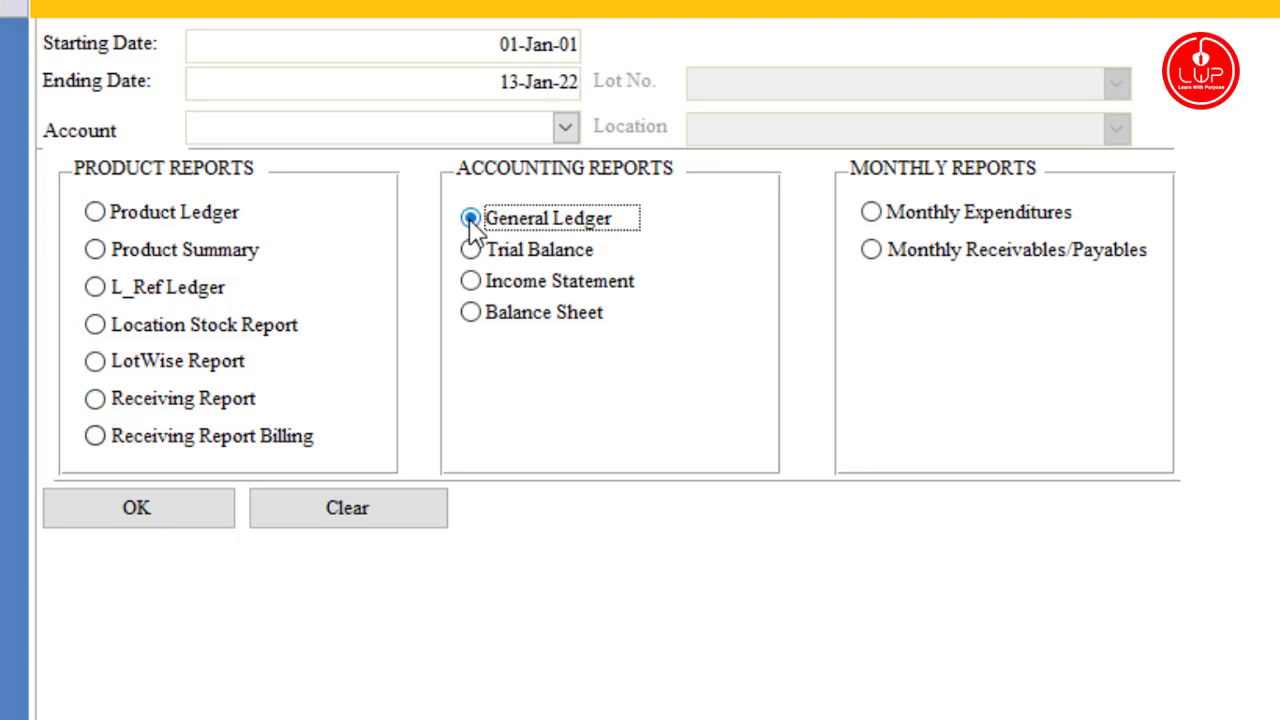
{"action": "left_click", "coordinate": [563, 130]}
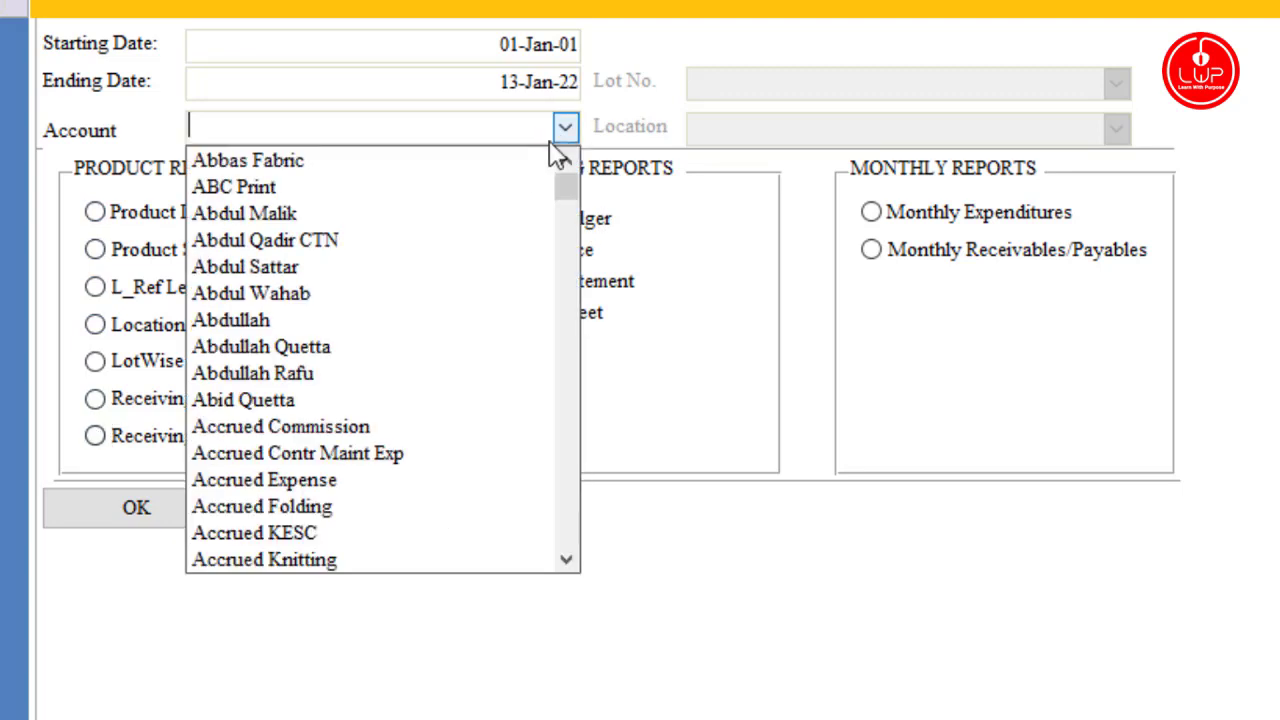
{"action": "left_click", "coordinate": [520, 168]}
{"action": "left_click", "coordinate": [130, 510]}
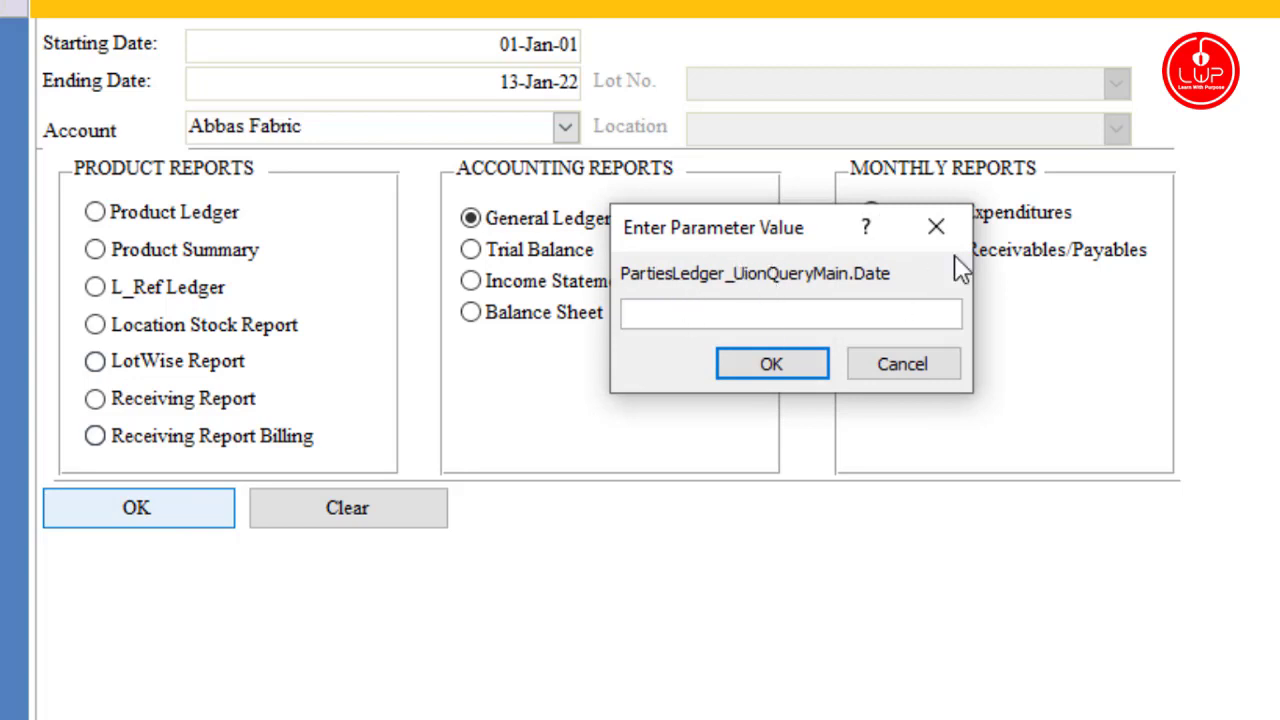
{"action": "left_click", "coordinate": [936, 227]}
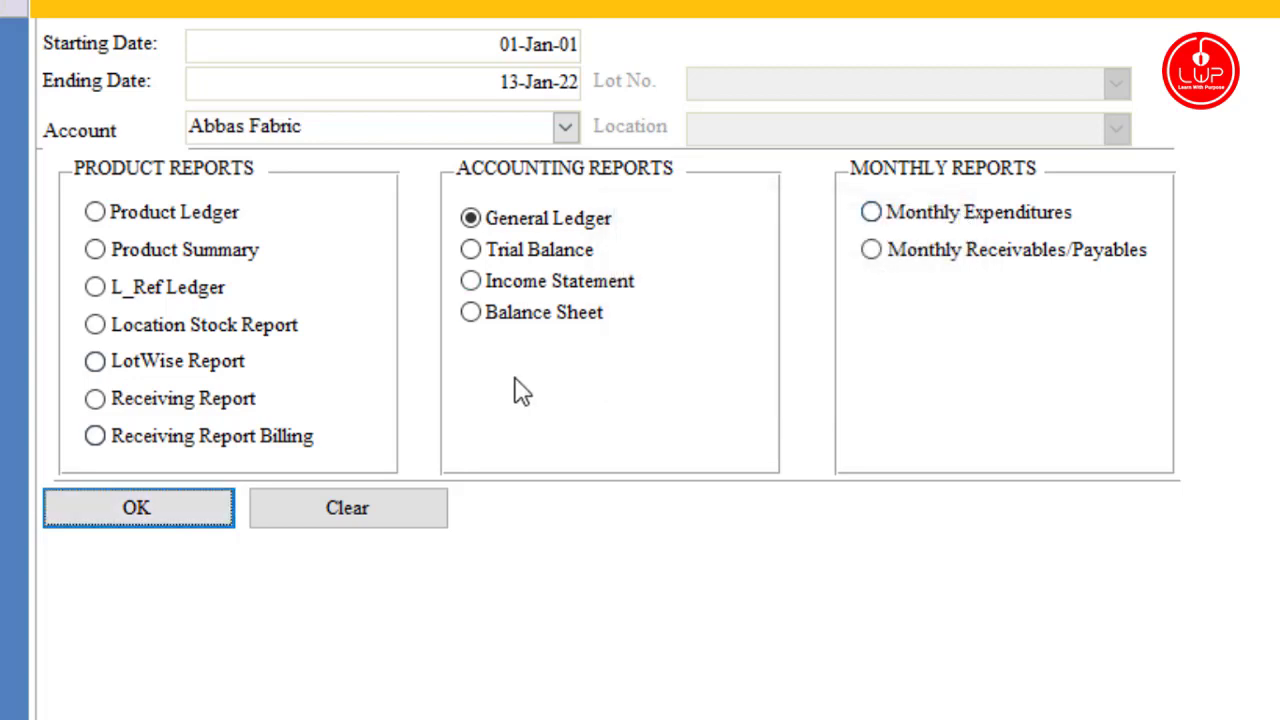
Step: Step through Trial Balance and Income Statement, selecting Balance Sheet with level 3
{"action": "left_click", "coordinate": [470, 250]}
{"action": "left_click", "coordinate": [470, 282]}
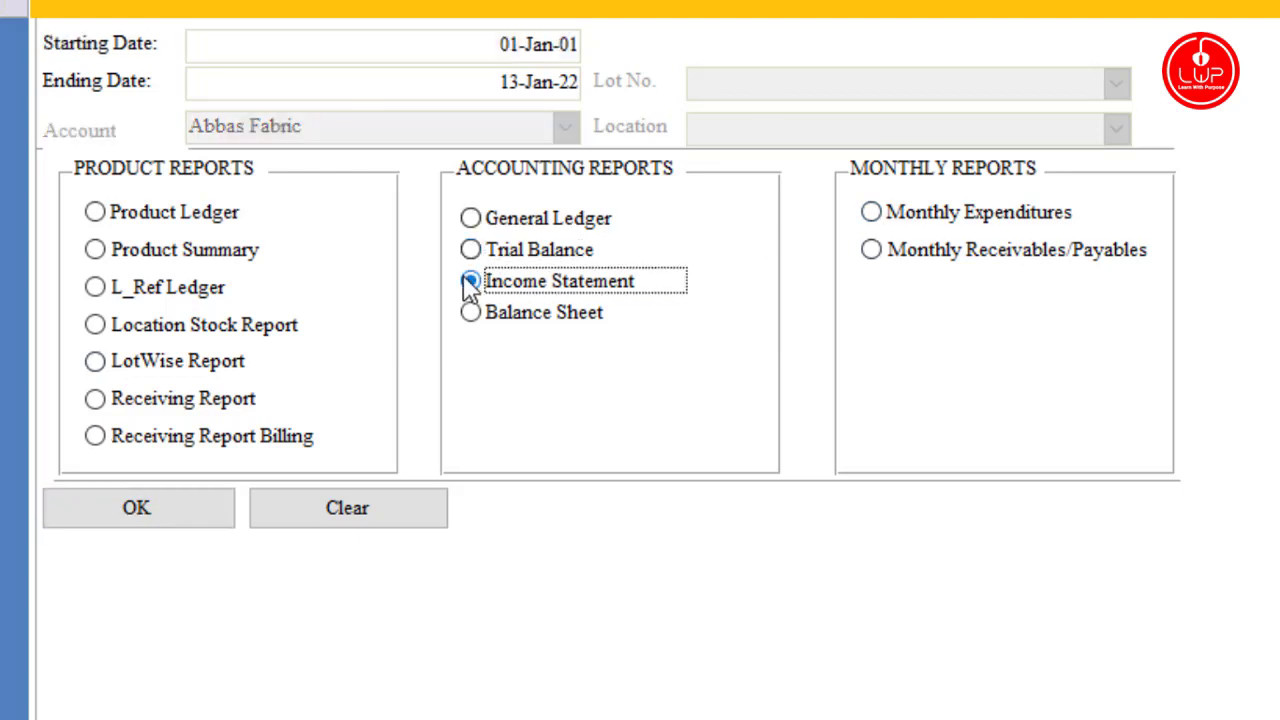
{"action": "left_click", "coordinate": [471, 314]}
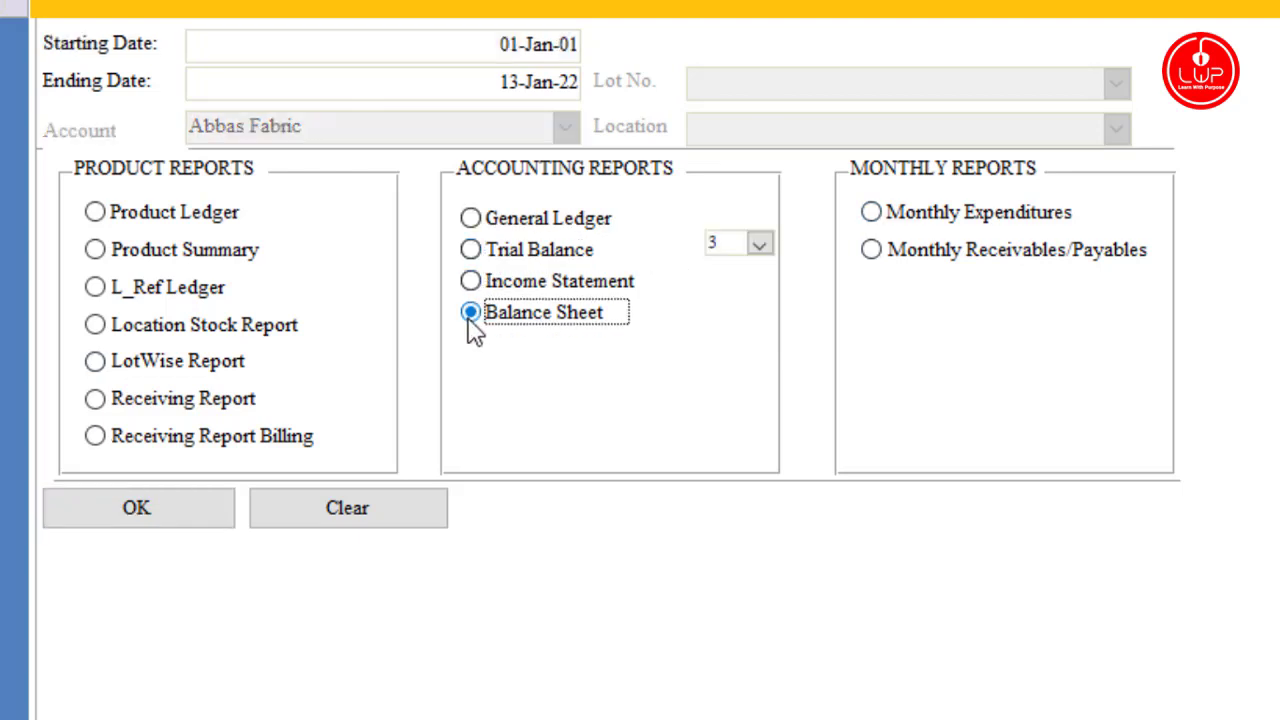
{"action": "left_click", "coordinate": [760, 246]}
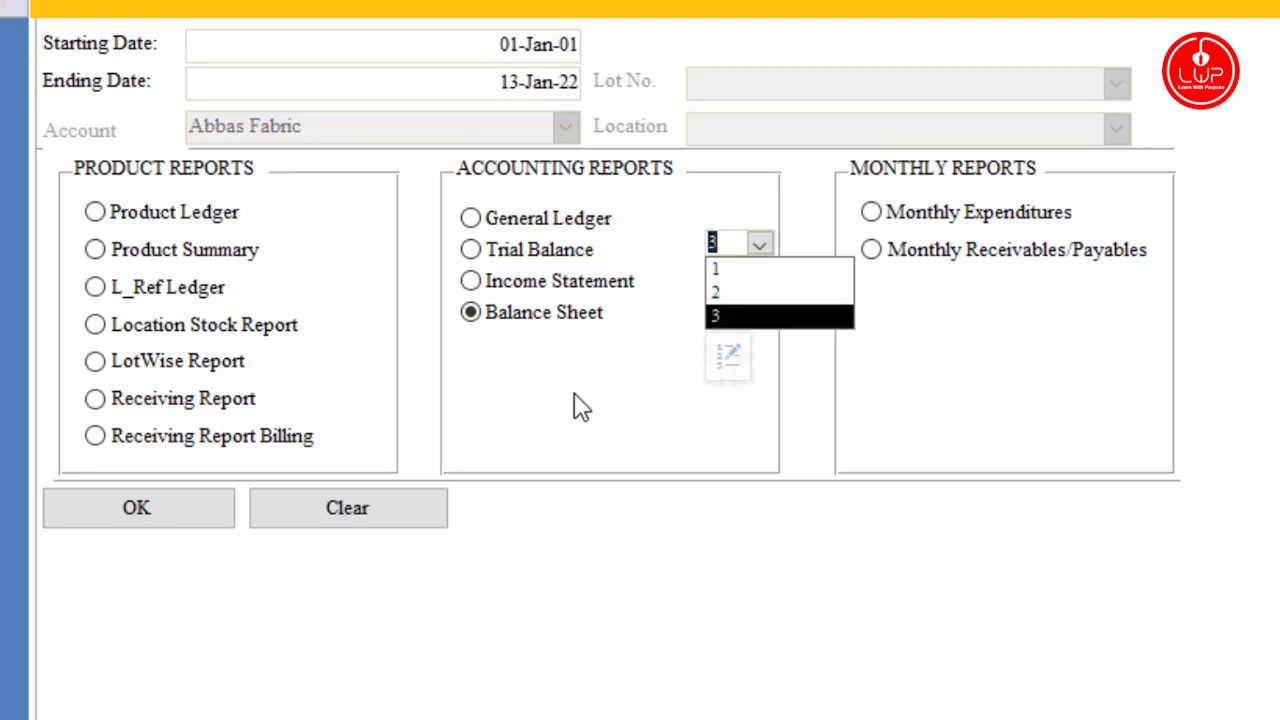
{"action": "left_click", "coordinate": [1276, 366]}
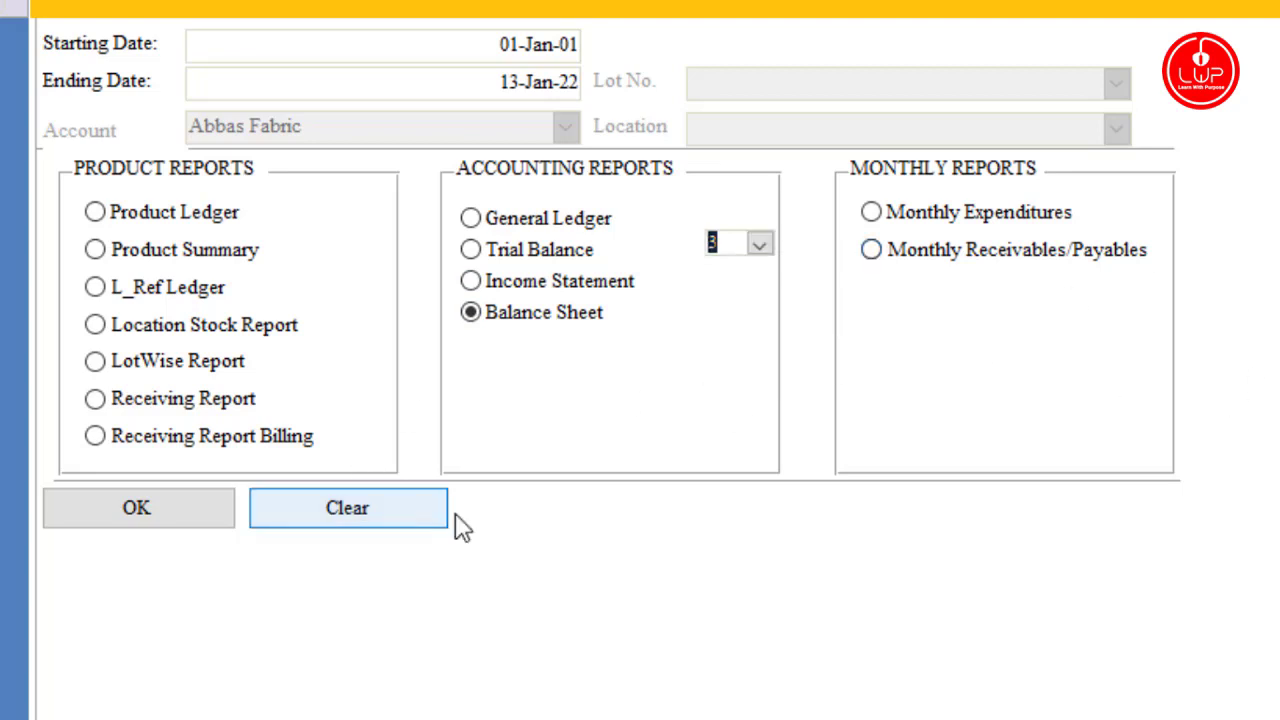
Step: Preview the Monthly Expenditures report and close it
{"action": "left_click", "coordinate": [872, 218]}
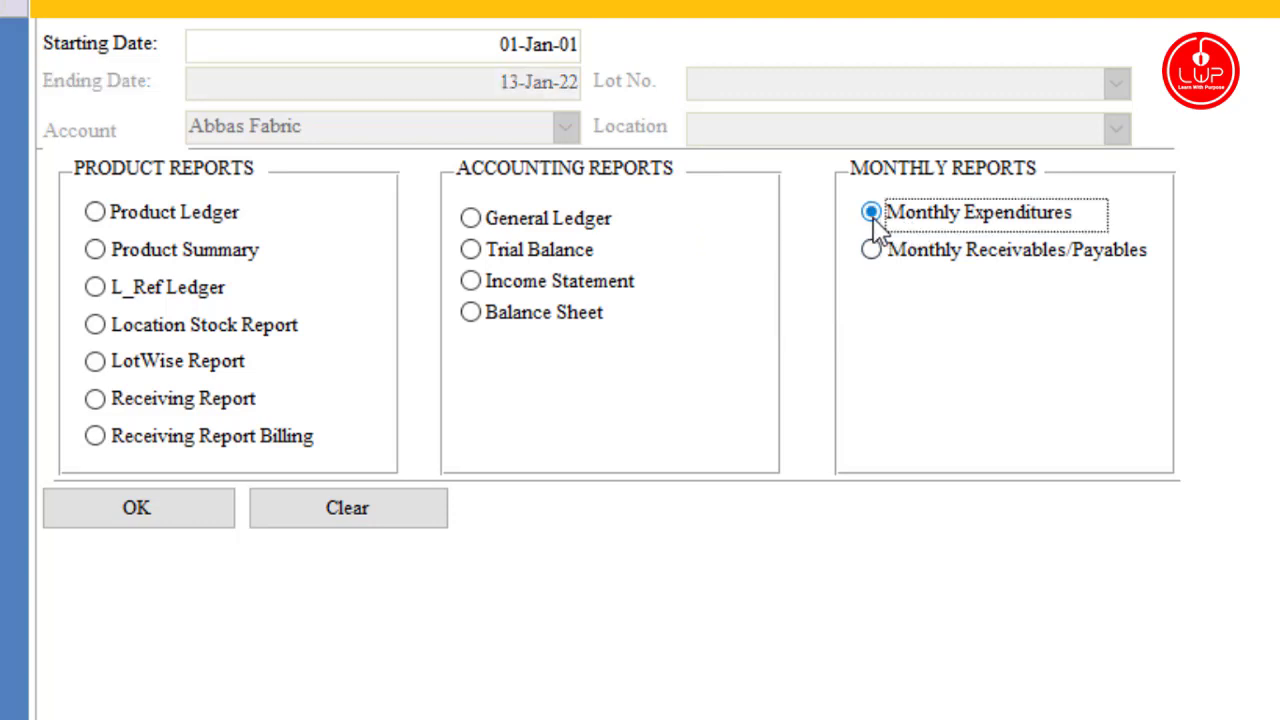
{"action": "left_click", "coordinate": [188, 519]}
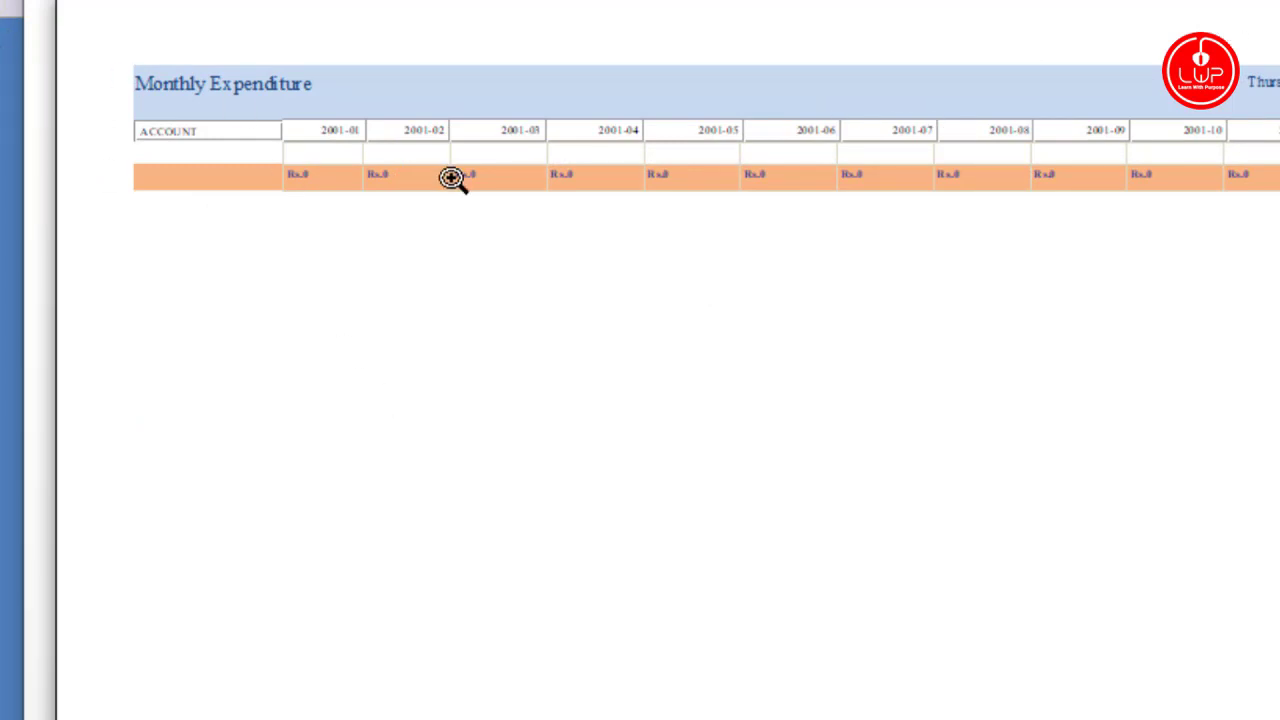
{"action": "left_click", "coordinate": [1277, 3]}
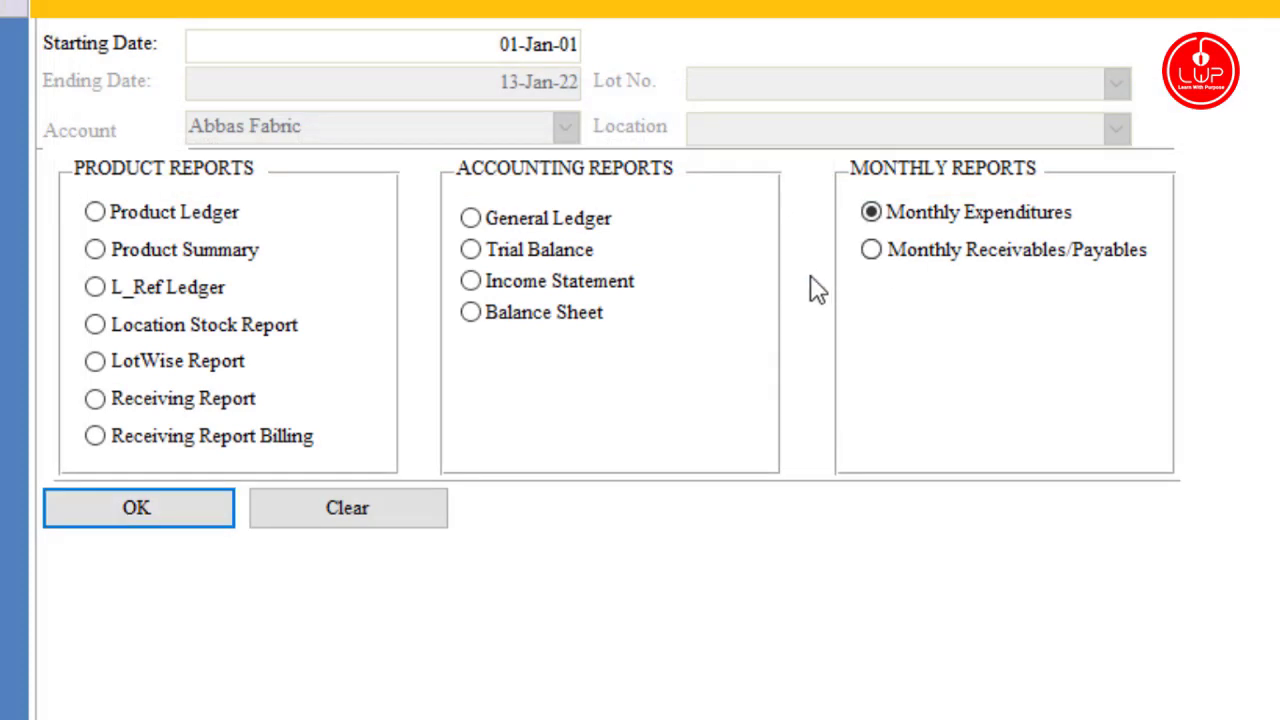
Step: Preview the Monthly Receivables/Payables report, zooming in and back, then close it
{"action": "left_click", "coordinate": [871, 252]}
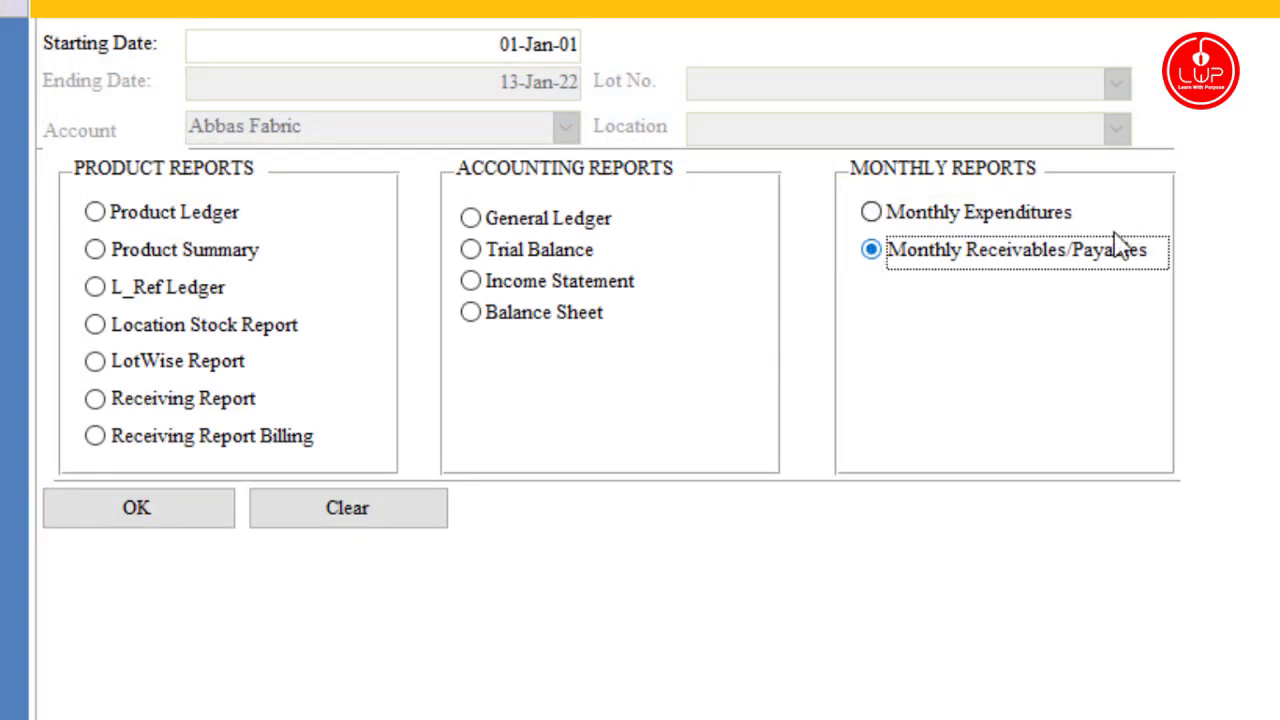
{"action": "left_click", "coordinate": [208, 512]}
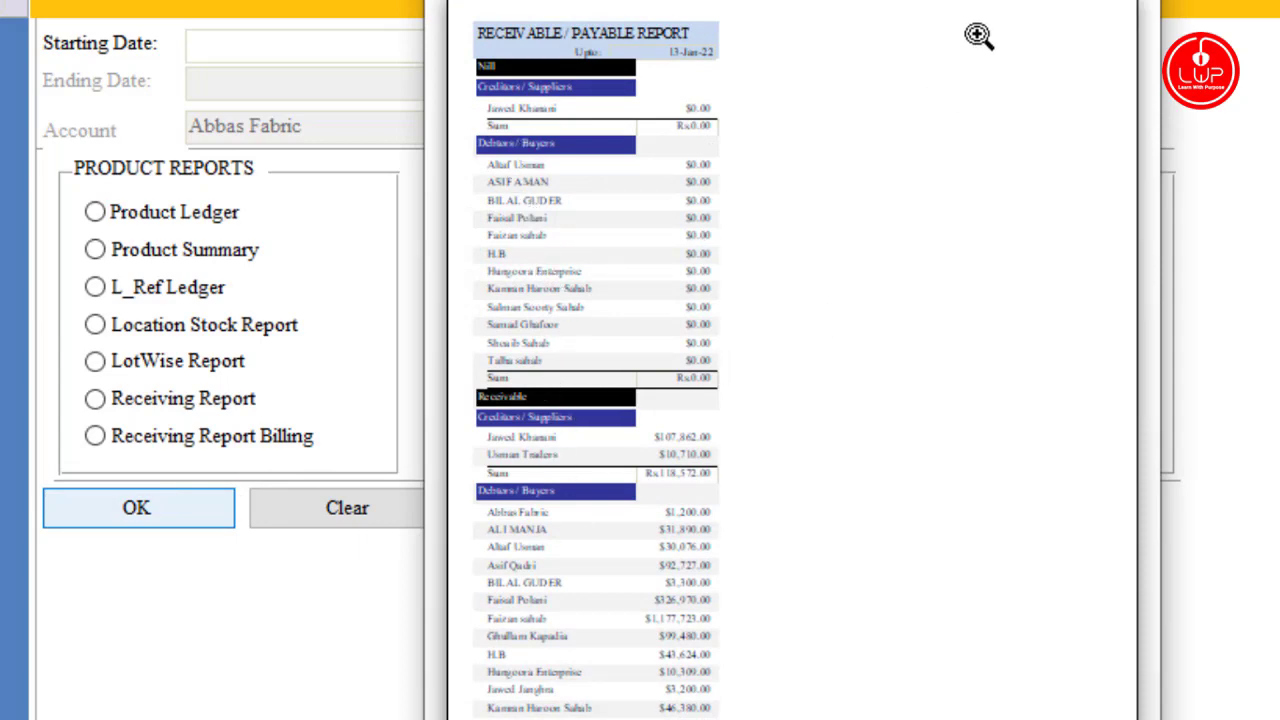
{"action": "left_click", "coordinate": [527, 207]}
{"action": "left_click", "coordinate": [527, 207]}
{"action": "left_click", "coordinate": [528, 216]}
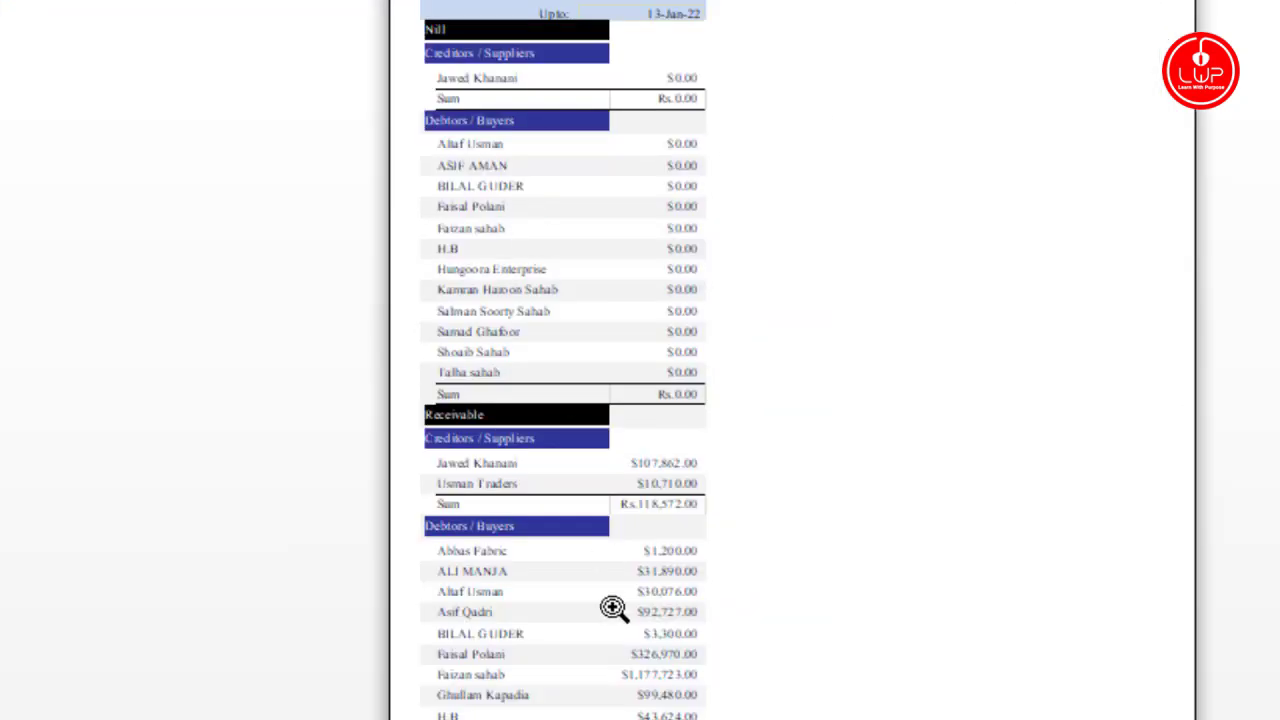
{"action": "key", "text": "Escape"}
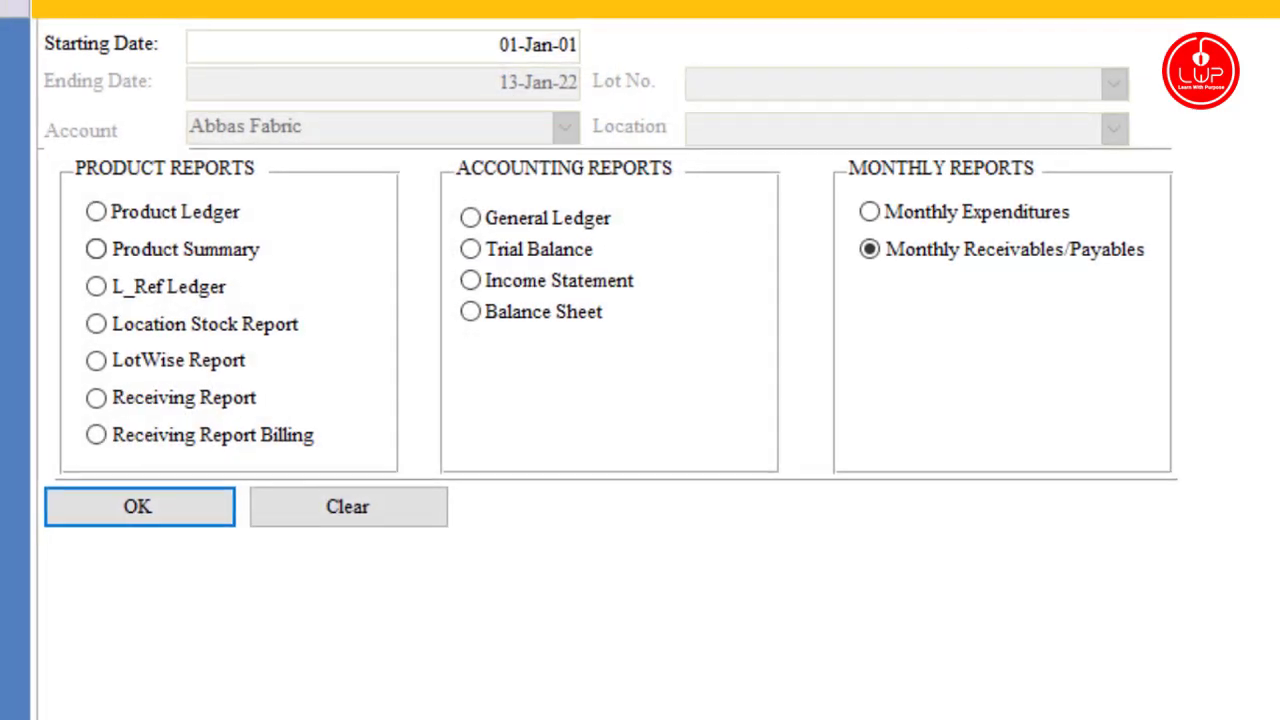